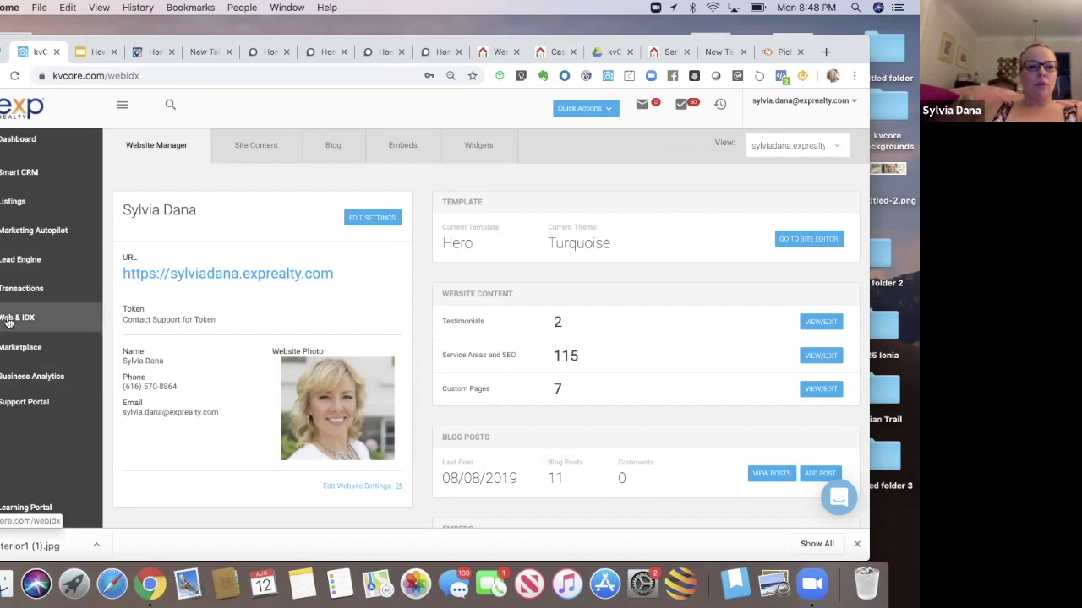
- Open the website's settings and look through the General options down to Hide Resources Page
{"action": "left_click", "coordinate": [363, 221]}
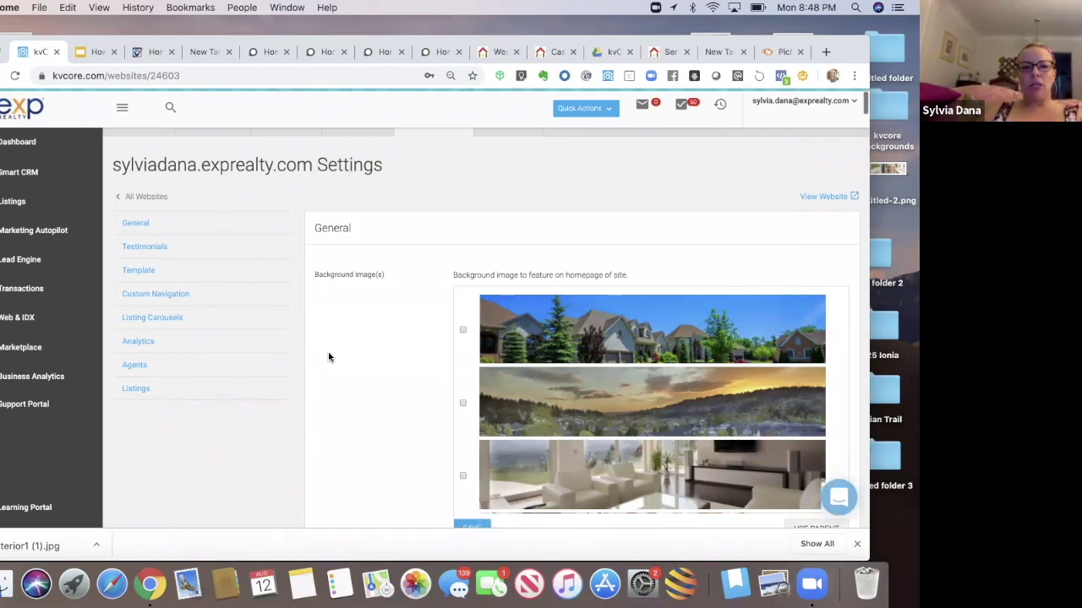
{"action": "scroll", "coordinate": [329, 356], "scroll_direction": "down", "scroll_amount": 5}
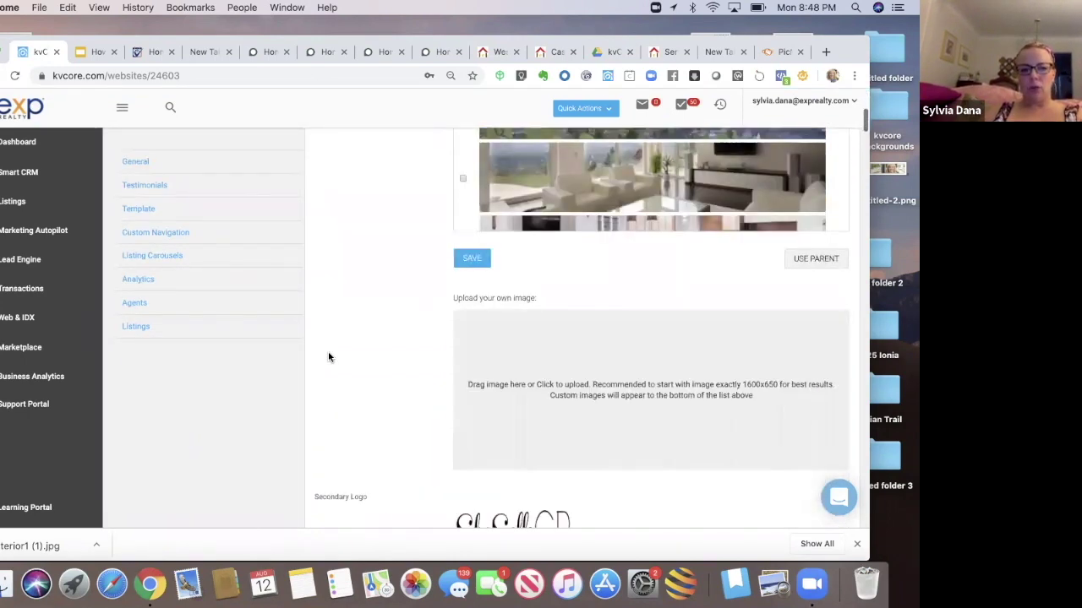
{"action": "scroll", "coordinate": [329, 356], "scroll_direction": "down", "scroll_amount": 5}
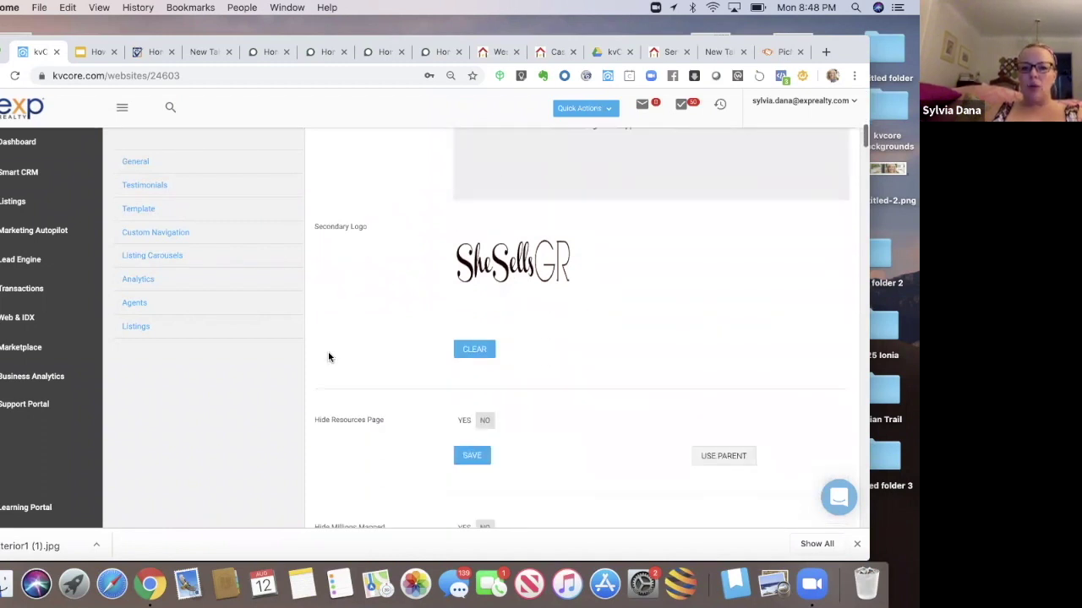
{"action": "scroll", "coordinate": [329, 356], "scroll_direction": "down", "scroll_amount": 3}
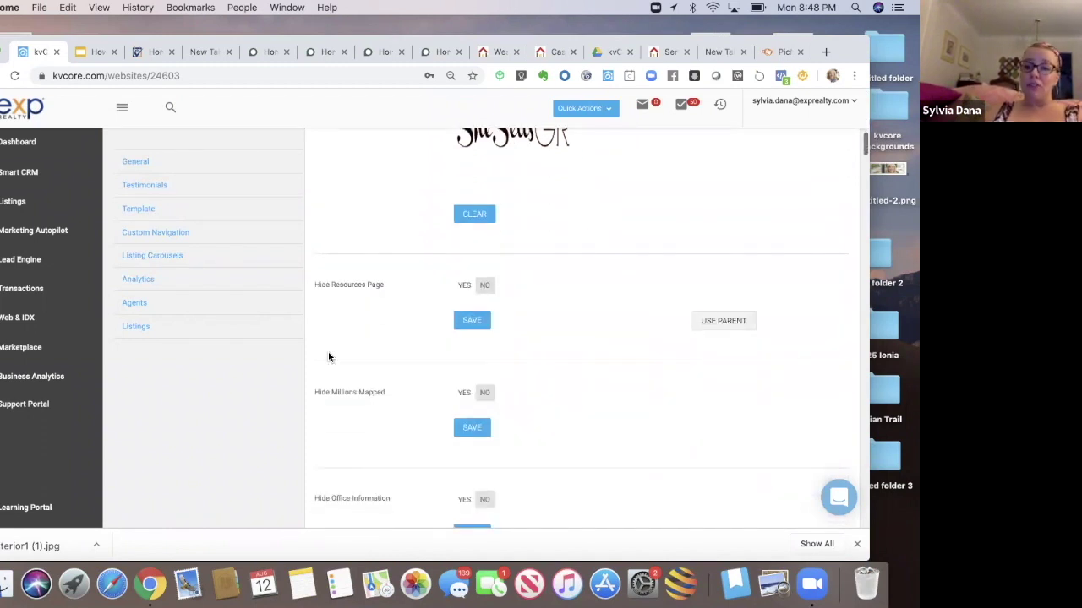
{"action": "scroll", "coordinate": [329, 356], "scroll_direction": "down", "scroll_amount": 1}
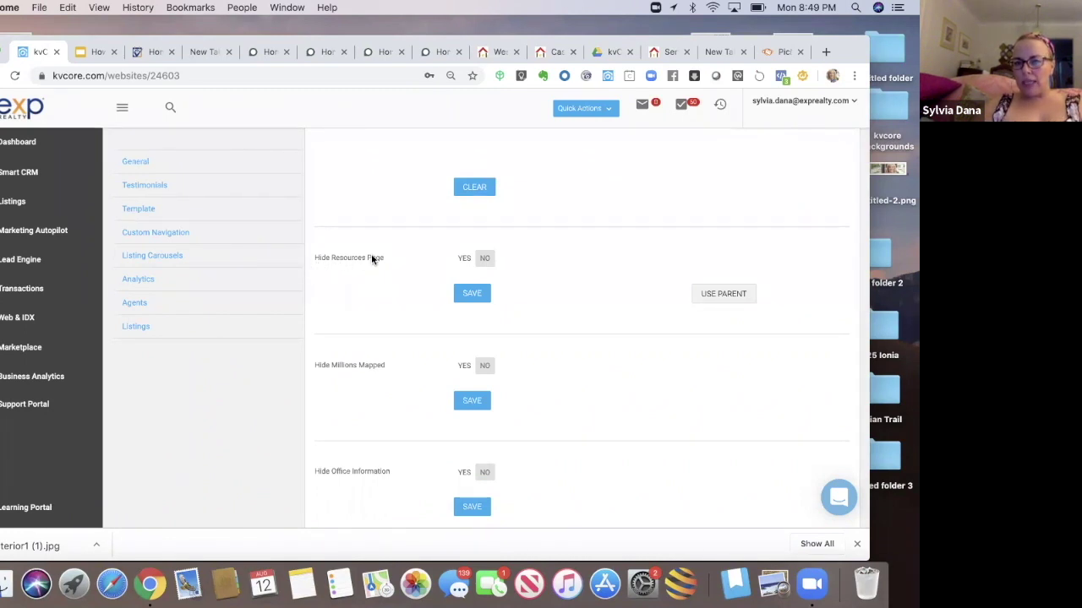
- Switch to The Leonard Group's website and open its Our Resources page
{"action": "left_click", "coordinate": [669, 53]}
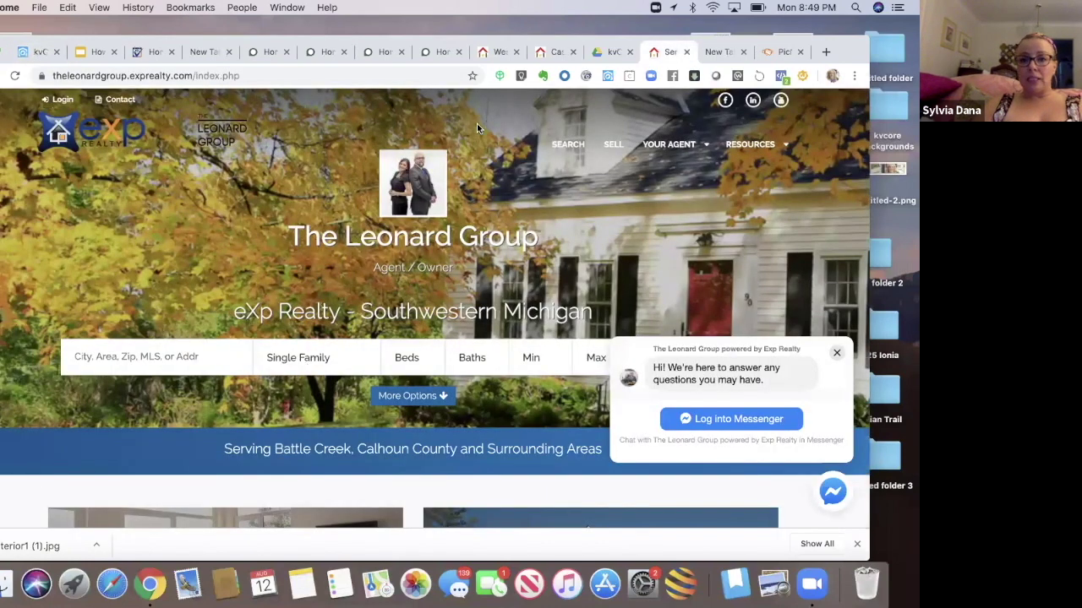
{"action": "mouse_move", "coordinate": [733, 149]}
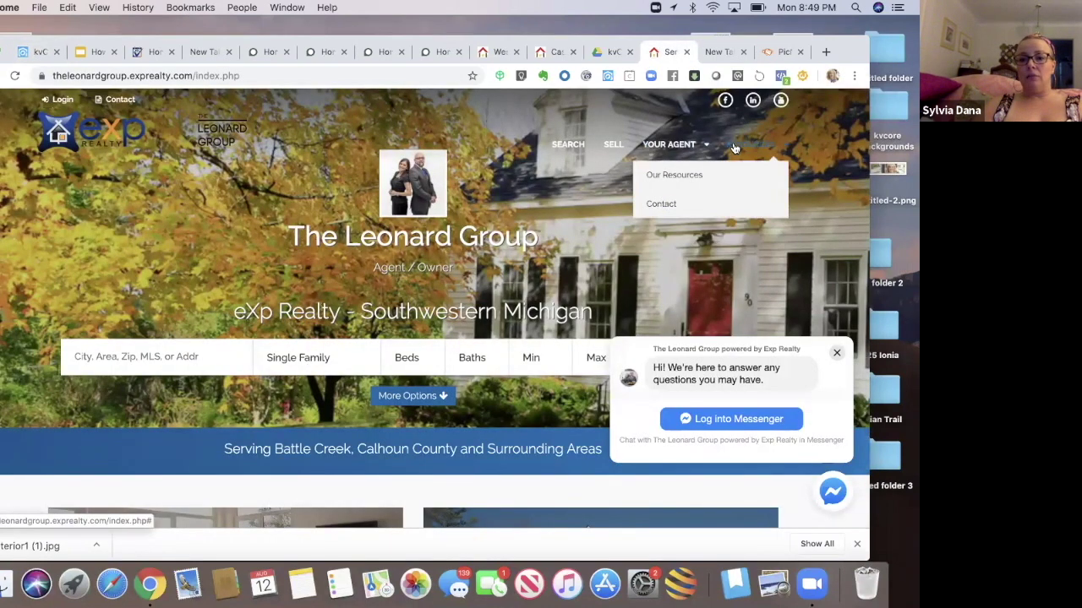
{"action": "left_click", "coordinate": [733, 149]}
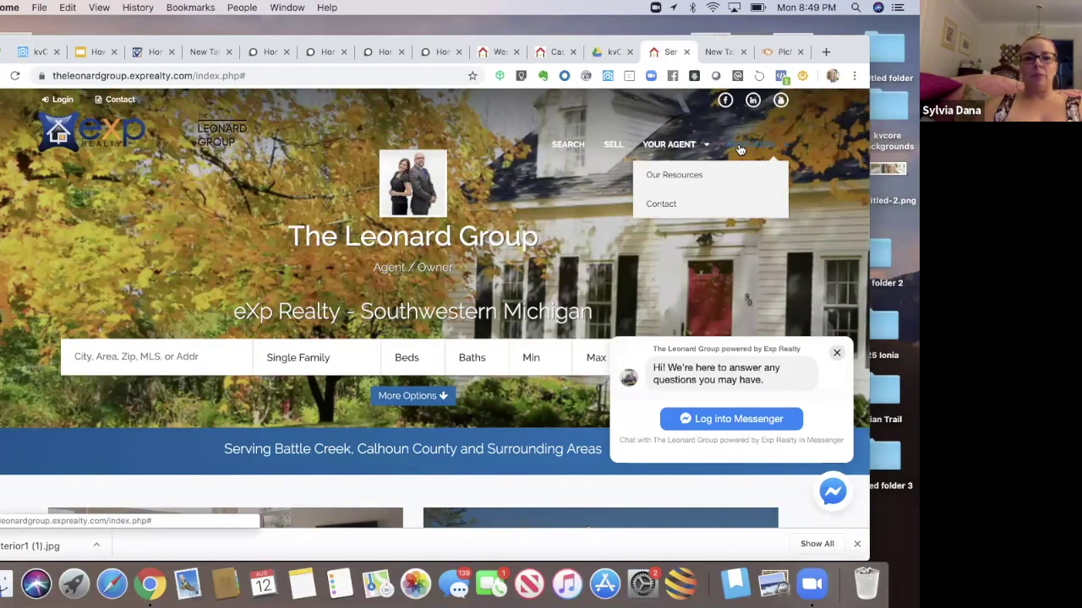
{"action": "left_click", "coordinate": [720, 174]}
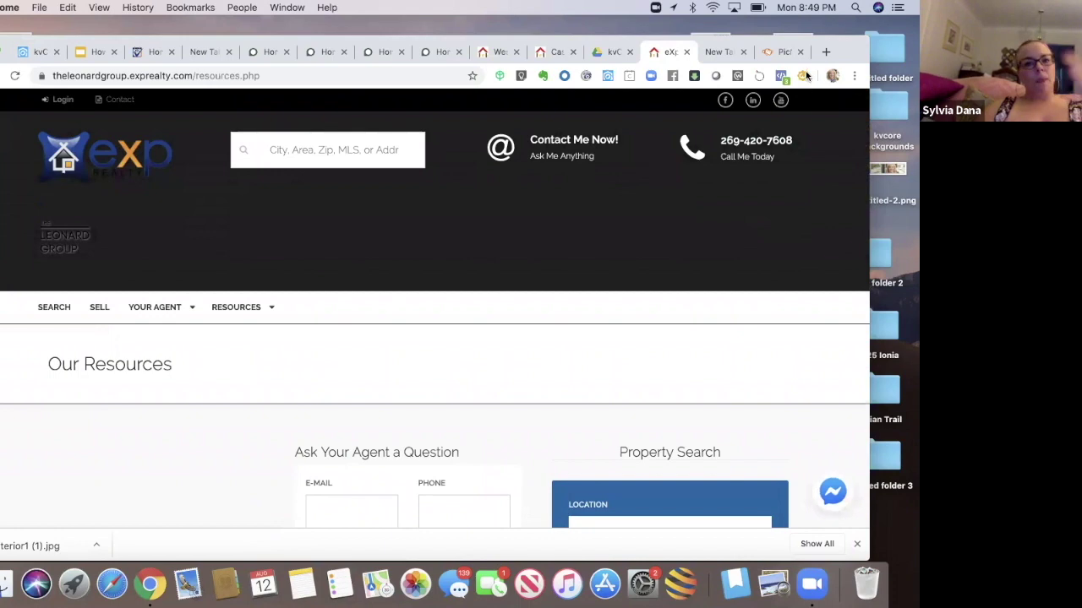
- Return to the kvCORE website settings and examine the options from Hide Millions Mapped through Homepage Meta Description, checking the setup slides briefly
{"action": "left_click", "coordinate": [47, 53]}
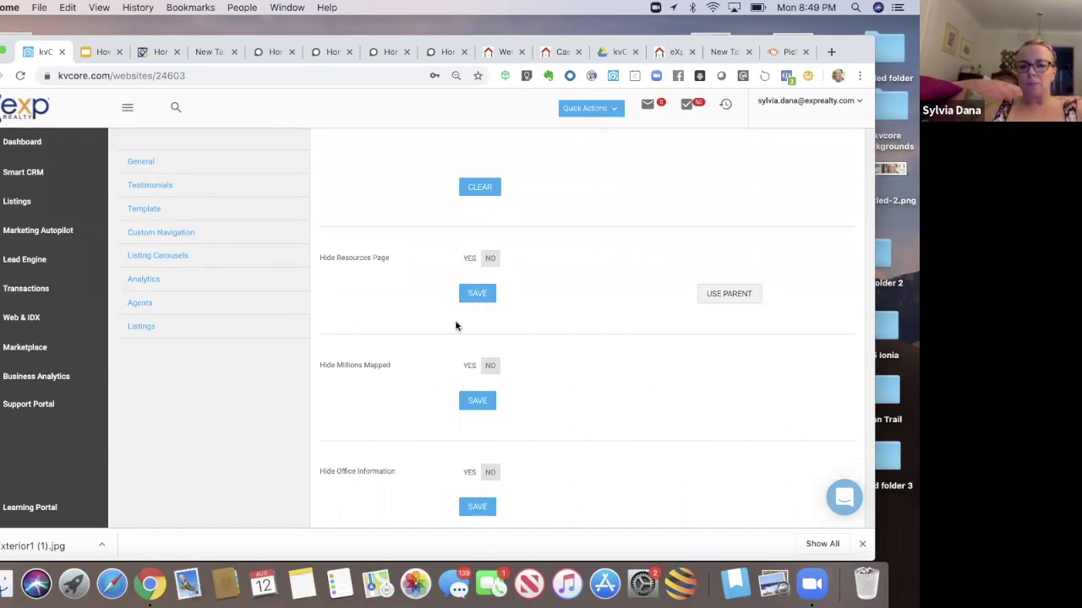
{"action": "scroll", "coordinate": [455, 327], "scroll_direction": "down", "scroll_amount": 3}
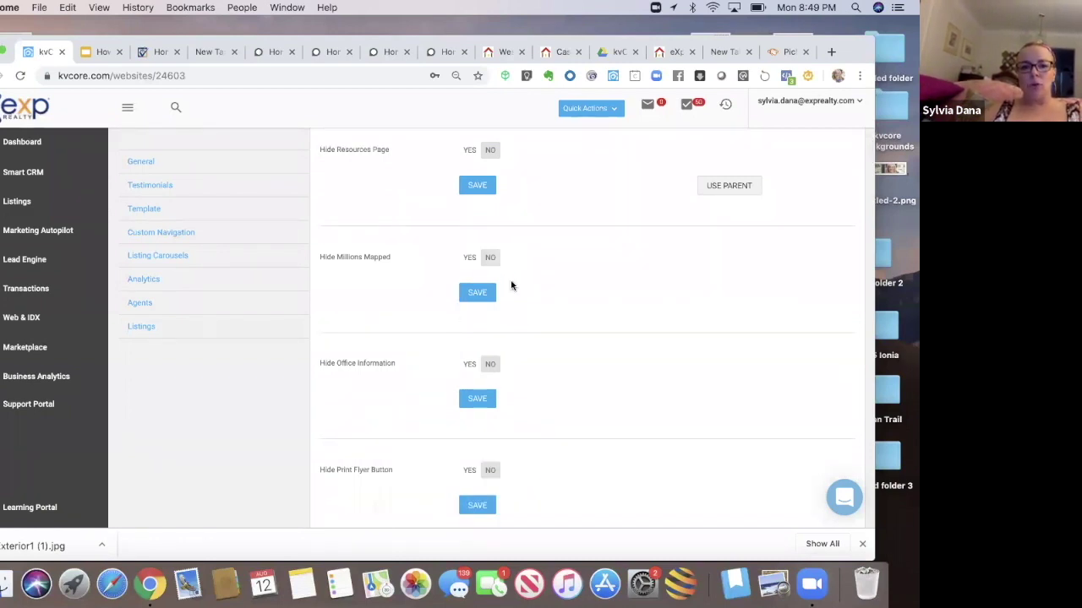
{"action": "scroll", "coordinate": [510, 286], "scroll_direction": "down", "scroll_amount": 3}
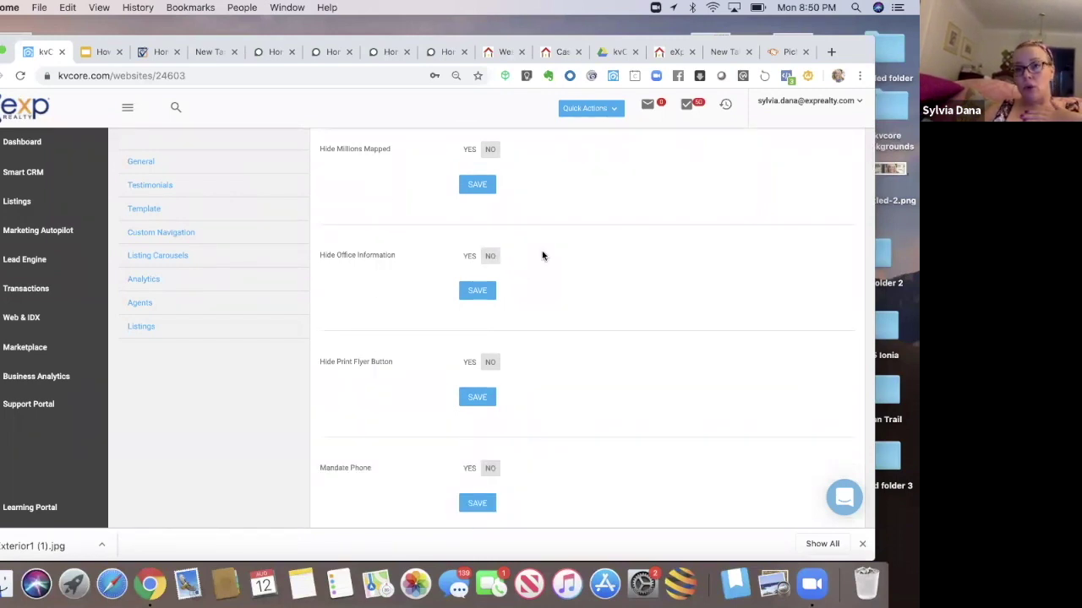
{"action": "scroll", "coordinate": [544, 254], "scroll_direction": "down", "scroll_amount": 2}
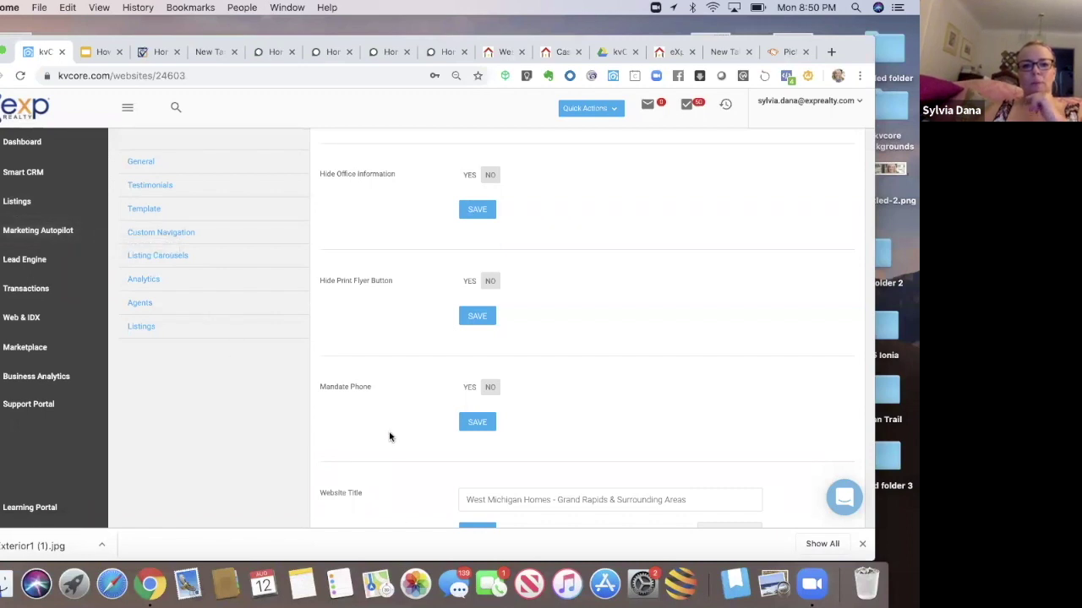
{"action": "scroll", "coordinate": [390, 437], "scroll_direction": "down", "scroll_amount": 3}
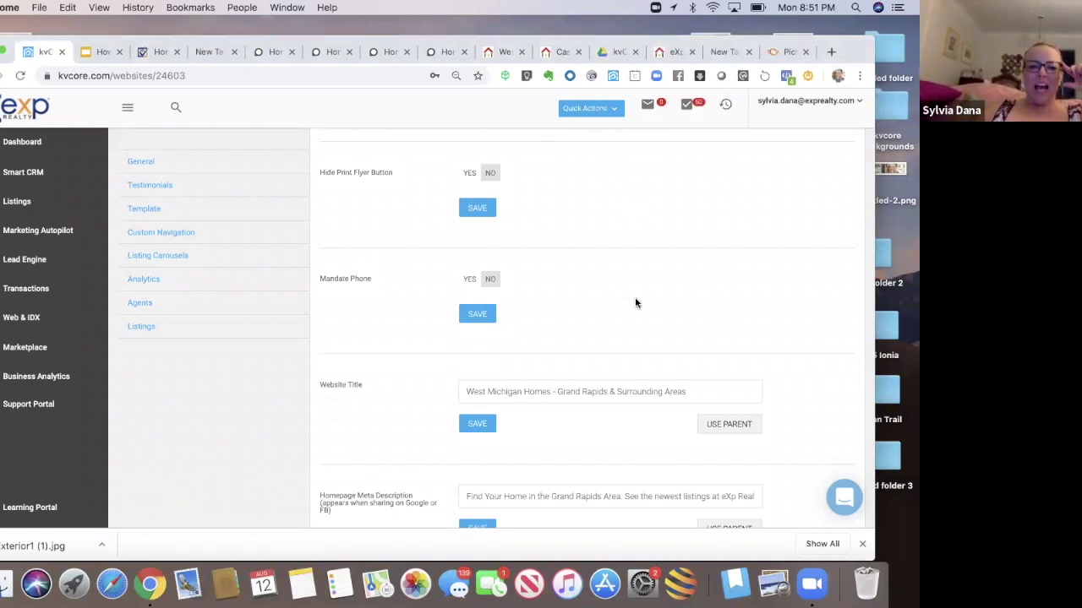
{"action": "scroll", "coordinate": [702, 294], "scroll_direction": "down", "scroll_amount": 3}
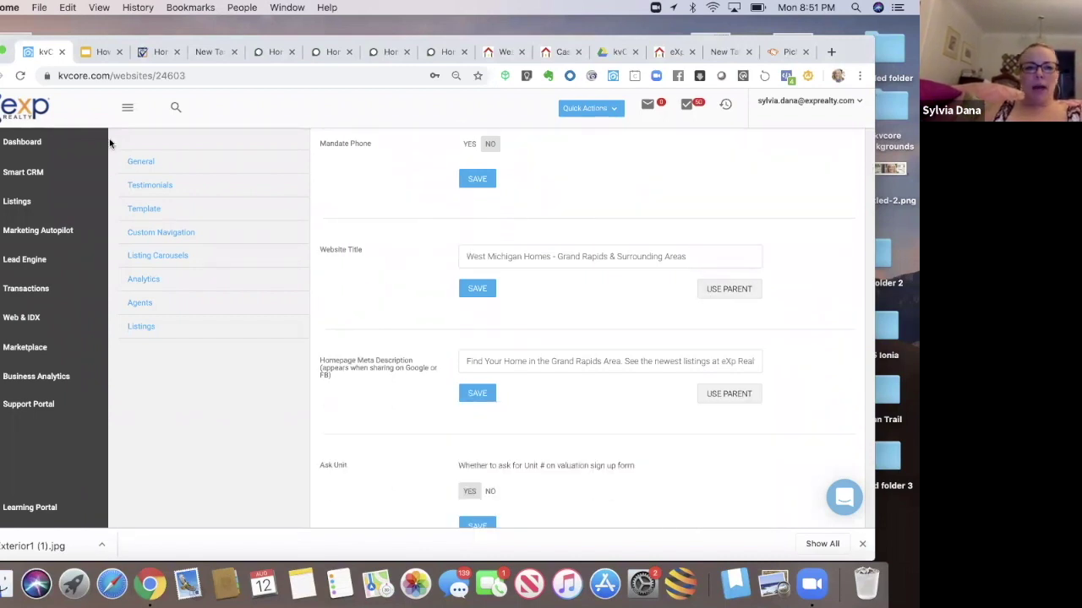
{"action": "left_click", "coordinate": [103, 53]}
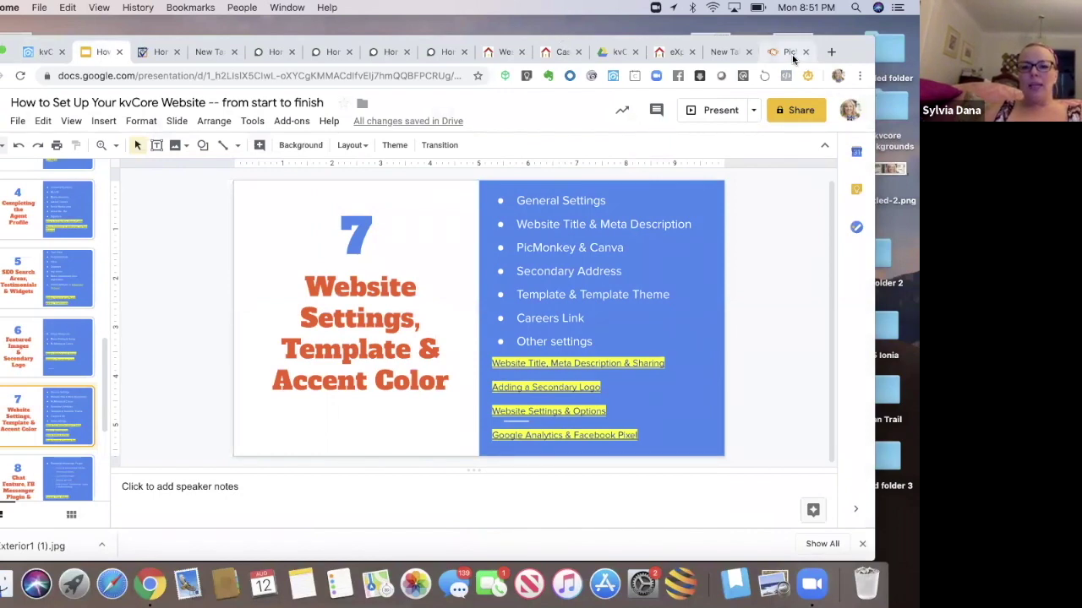
{"action": "left_click", "coordinate": [48, 58]}
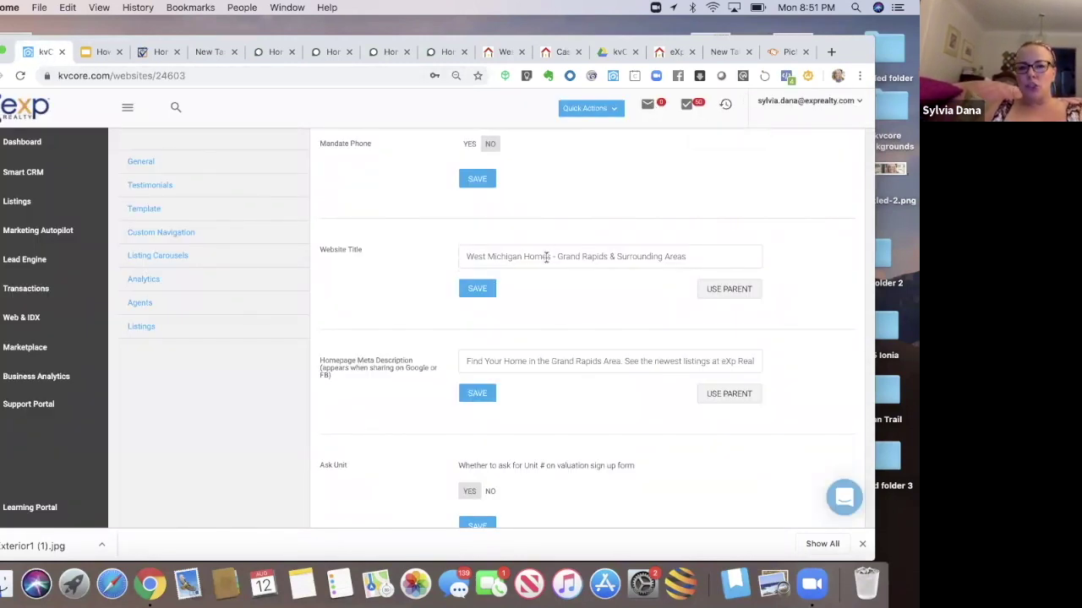
- Close The Leonard Group's page and go from the Cascade Twp area page to the agent website's home page
{"action": "left_click", "coordinate": [675, 51]}
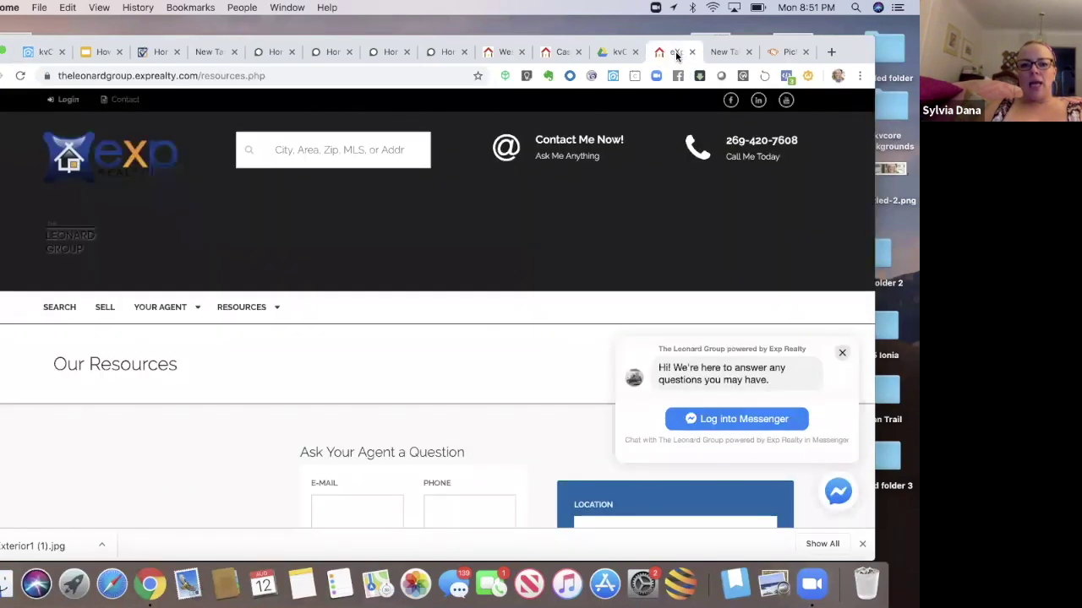
{"action": "left_click", "coordinate": [692, 52]}
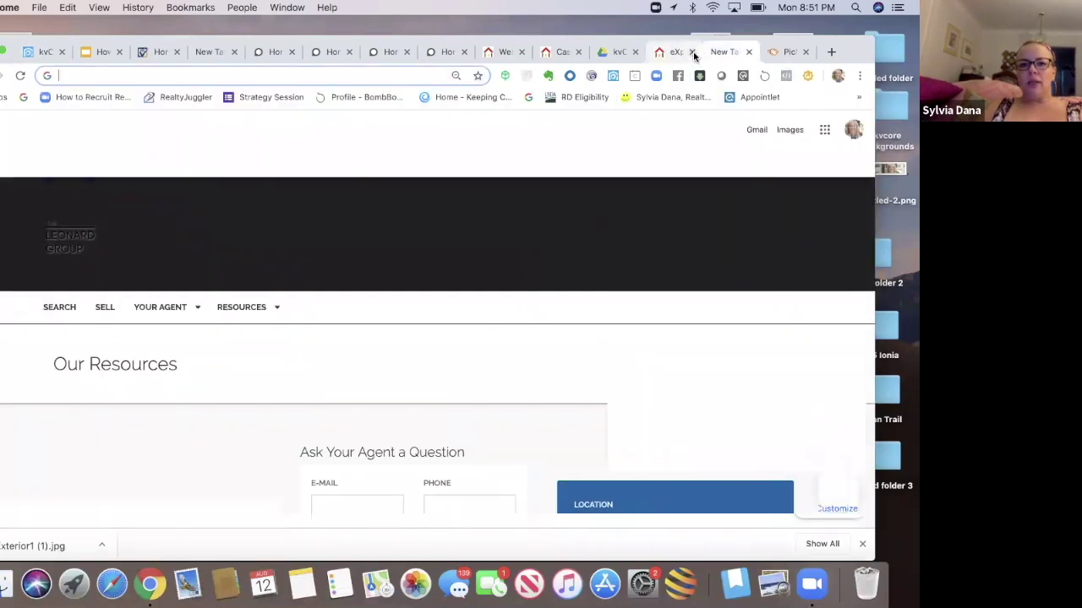
{"action": "left_click", "coordinate": [562, 55]}
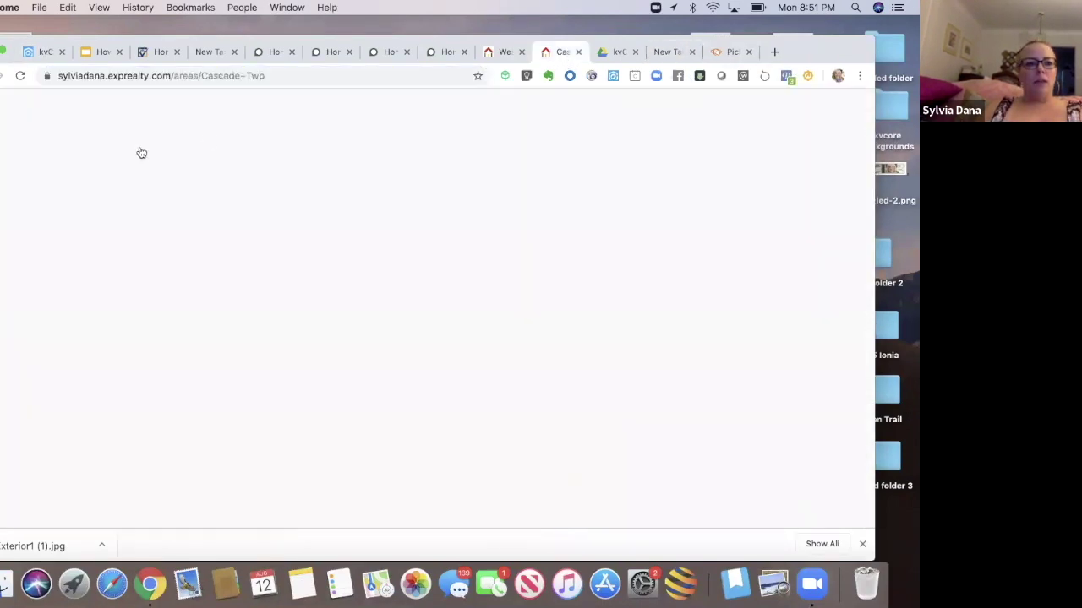
{"action": "scroll", "coordinate": [9, 189], "scroll_direction": "up", "scroll_amount": 4}
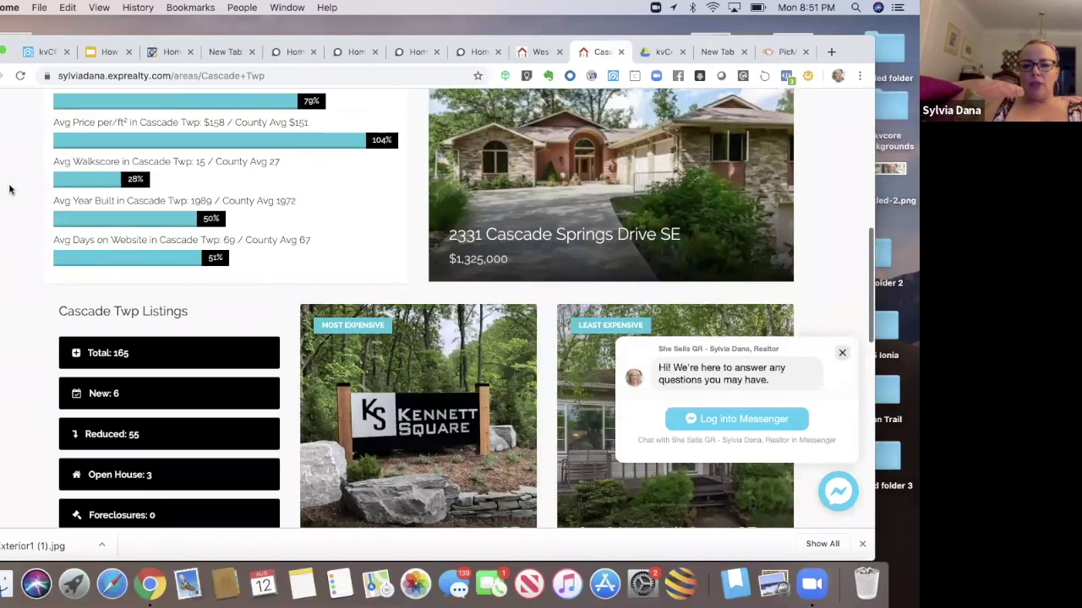
{"action": "scroll", "coordinate": [10, 190], "scroll_direction": "up", "scroll_amount": 8}
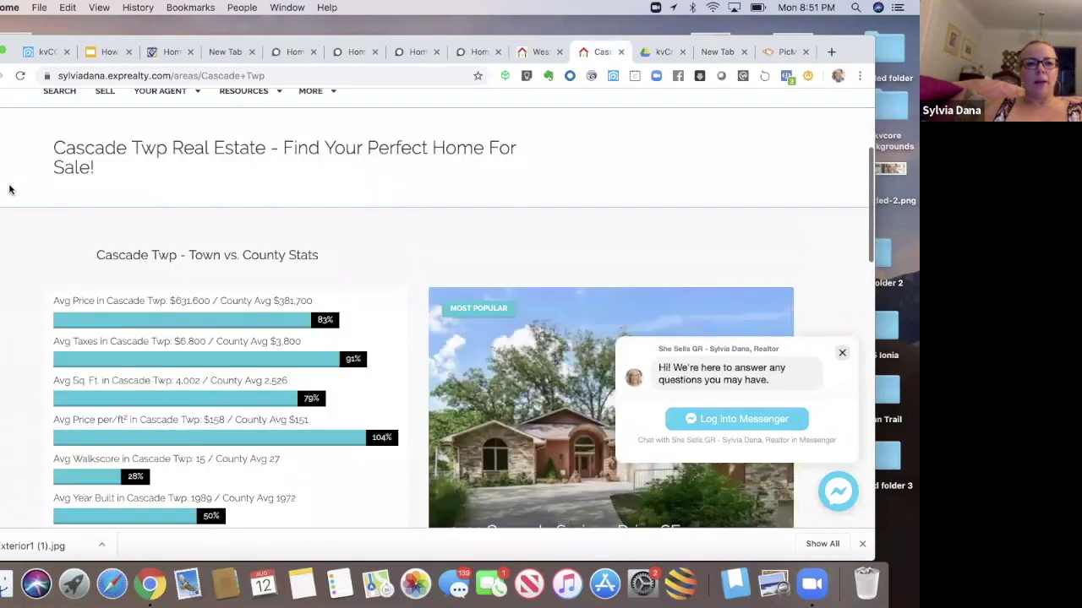
{"action": "left_click", "coordinate": [82, 173]}
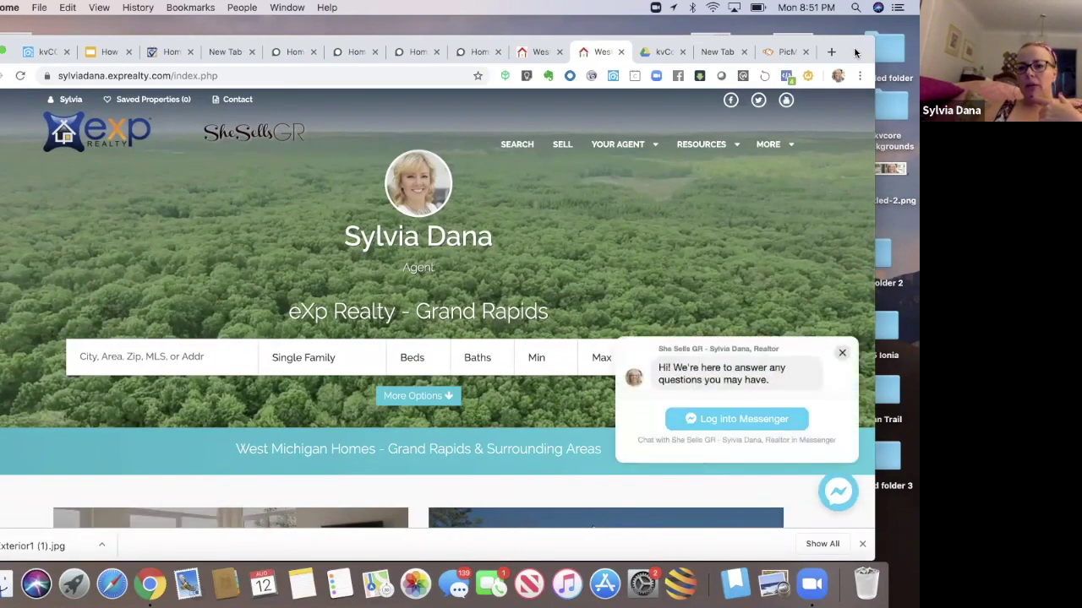
- Reposition the browser window and close the blank, PicMonkey and extra Home pages that are no longer needed
{"action": "mouse_move", "coordinate": [870, 59]}
{"action": "left_mouse_down"}
{"action": "mouse_move", "coordinate": [877, 83]}
{"action": "mouse_move", "coordinate": [888, 64]}
{"action": "left_mouse_up"}
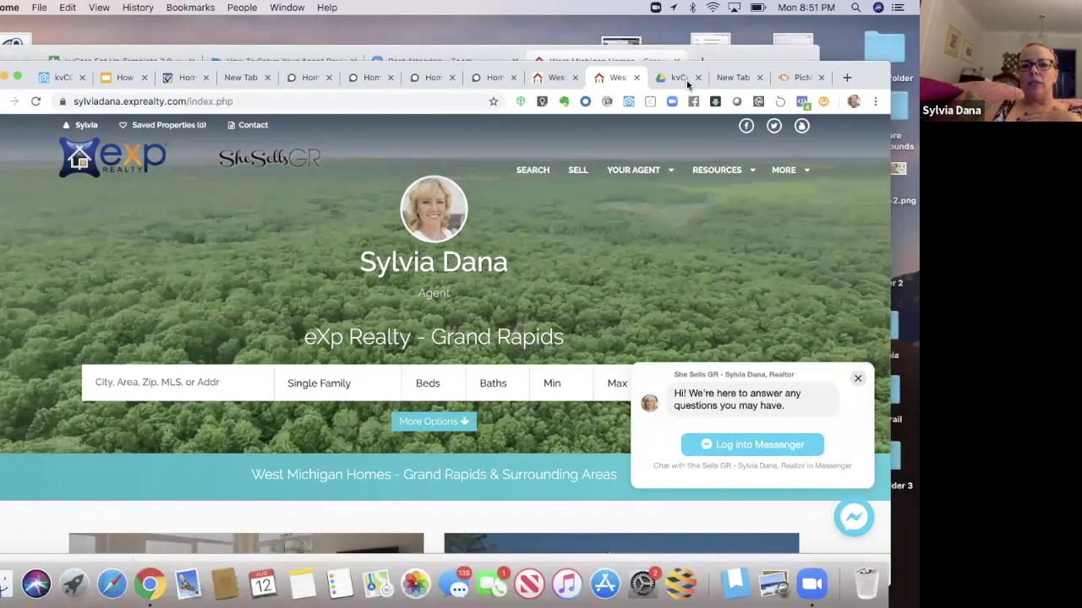
{"action": "left_click", "coordinate": [760, 78]}
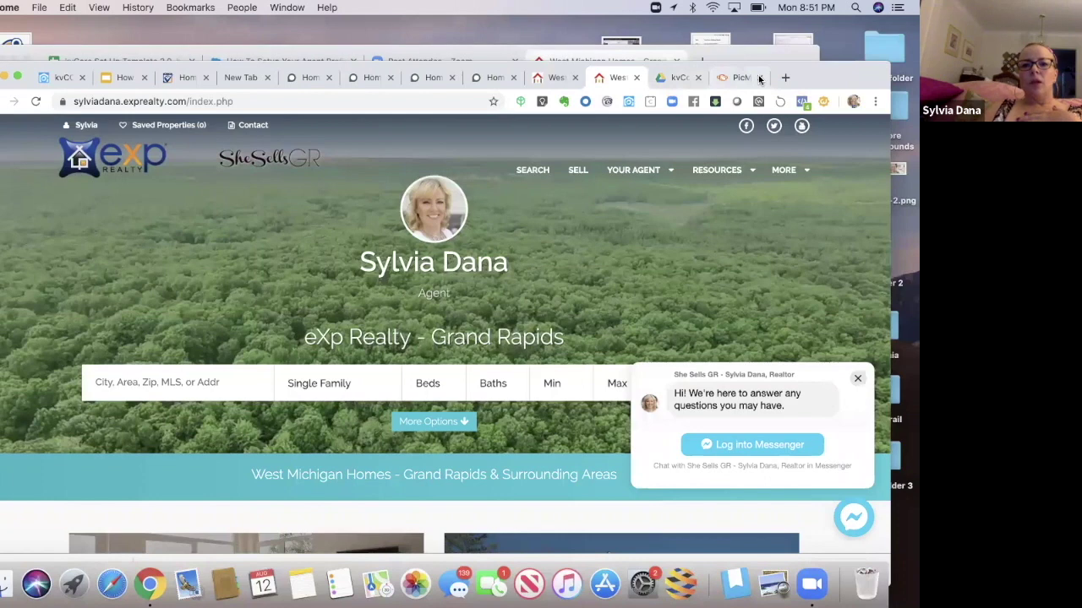
{"action": "left_click", "coordinate": [759, 77]}
{"action": "left_click", "coordinate": [558, 78]}
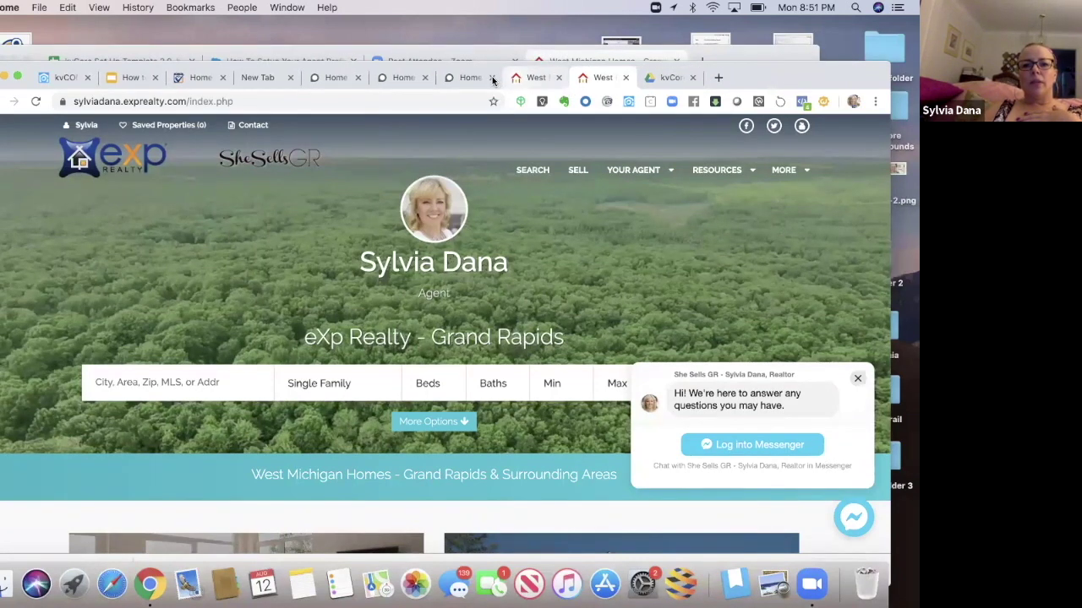
{"action": "left_click", "coordinate": [425, 78]}
{"action": "left_click", "coordinate": [358, 78]}
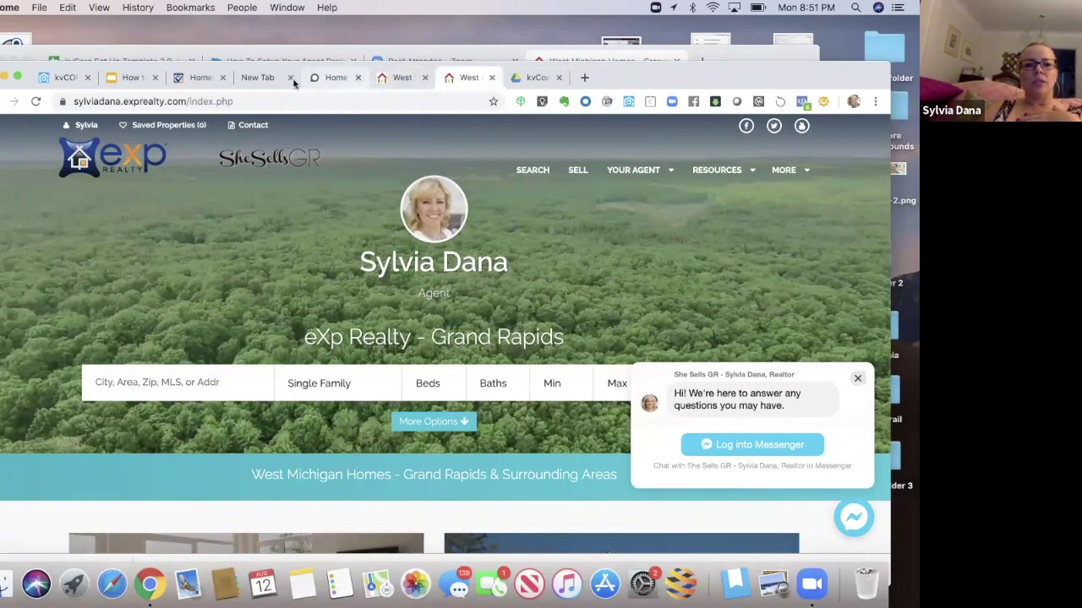
{"action": "left_click", "coordinate": [289, 78]}
{"action": "left_click", "coordinate": [290, 78]}
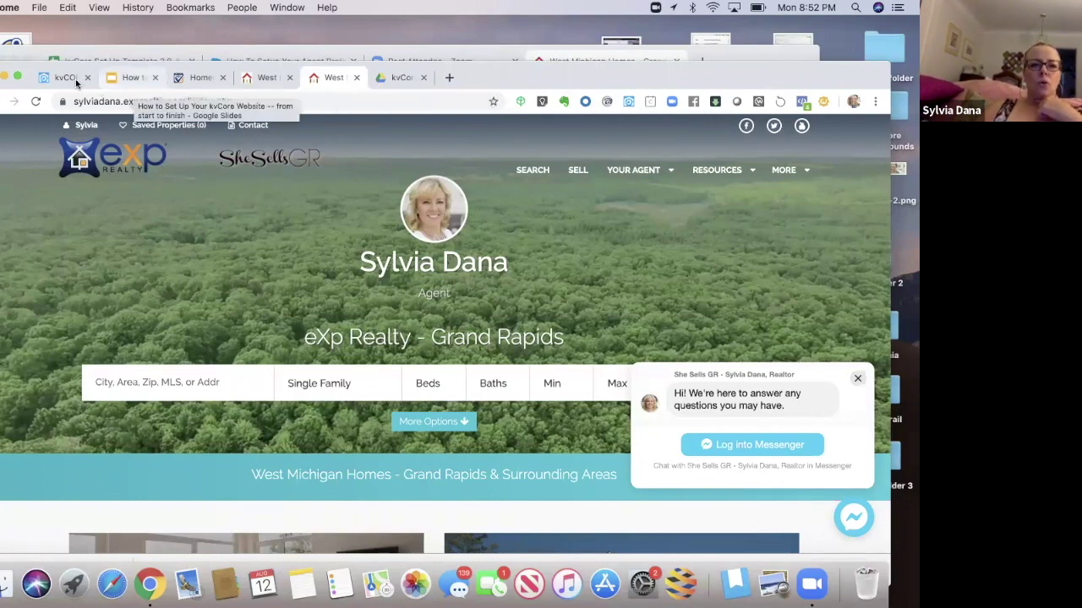
- Return to the kvCORE website settings and highlight the Homepage Meta Description text to read it in full
{"action": "key", "text": "super+1"}
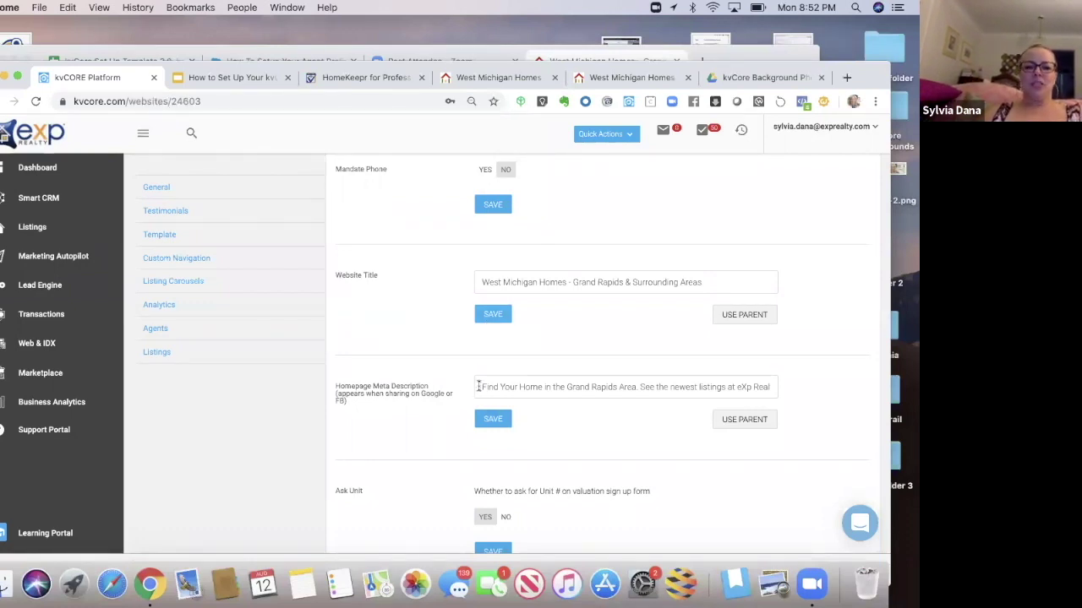
{"action": "left_click_drag", "start_coordinate": [501, 386], "coordinate": [810, 385]}
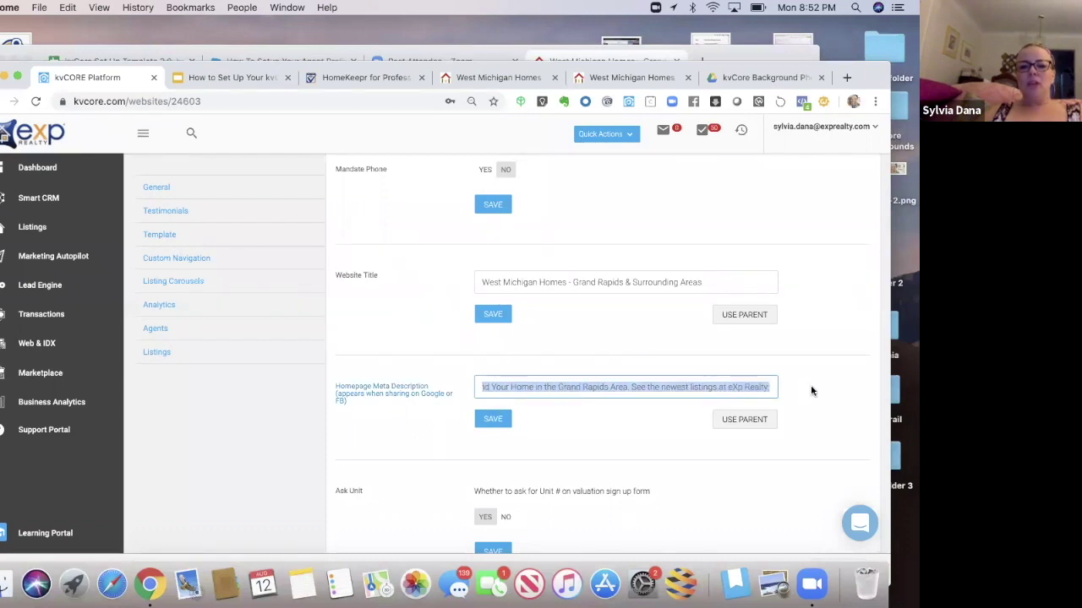
{"action": "left_click", "coordinate": [811, 390]}
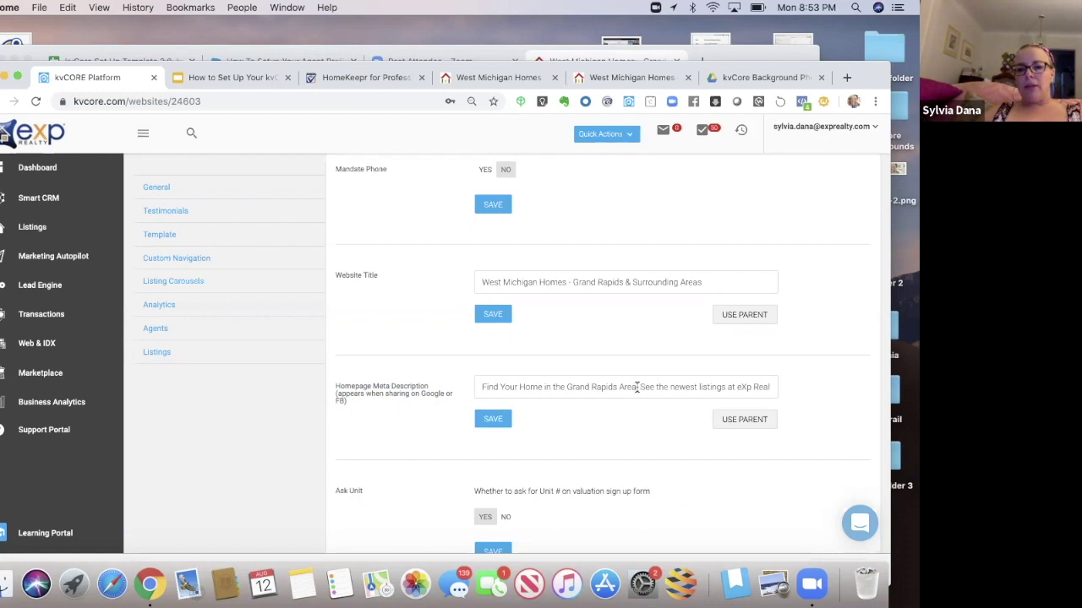
{"action": "left_click_drag", "start_coordinate": [638, 387], "coordinate": [832, 391]}
{"action": "left_click", "coordinate": [825, 385]}
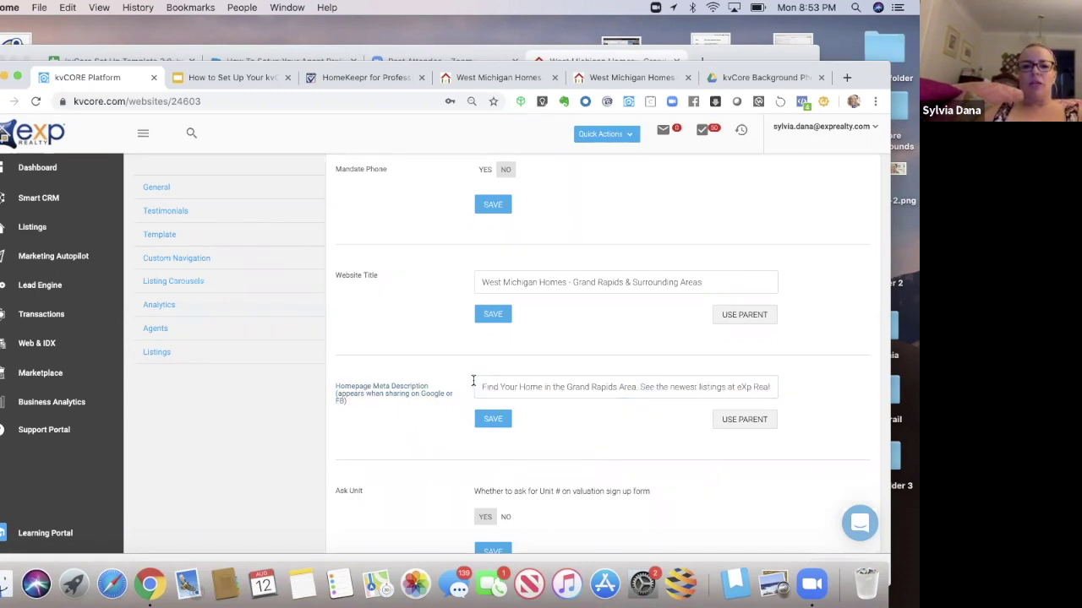
- Bring up the kvCore Set Up Template 2.0 spreadsheet and select the Website Title example, followed by the Meta title example
{"action": "left_click", "coordinate": [114, 55]}
{"action": "left_click", "coordinate": [106, 60]}
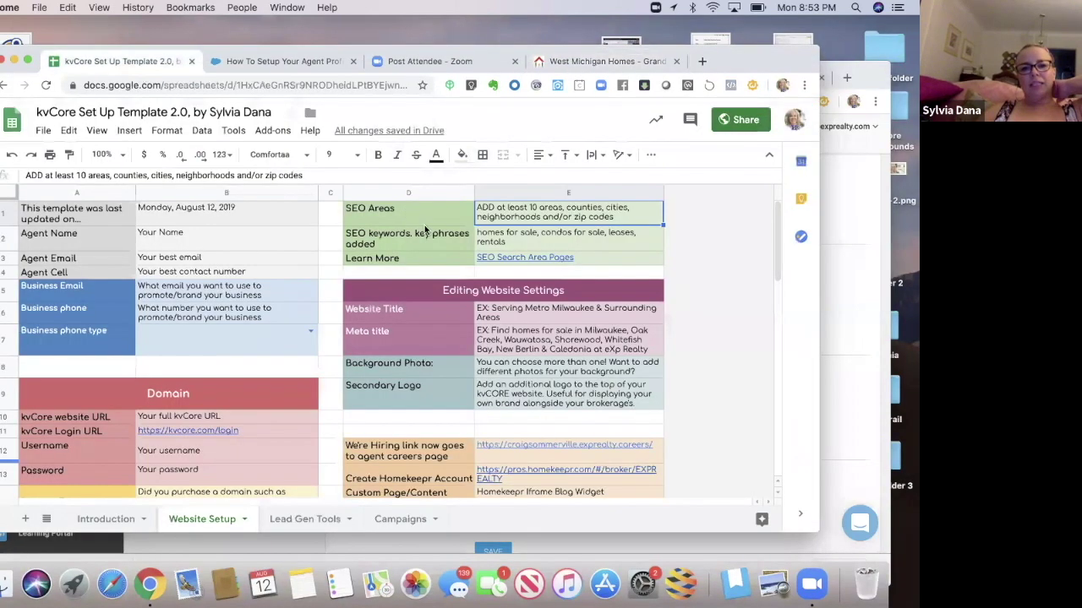
{"action": "left_click", "coordinate": [494, 318]}
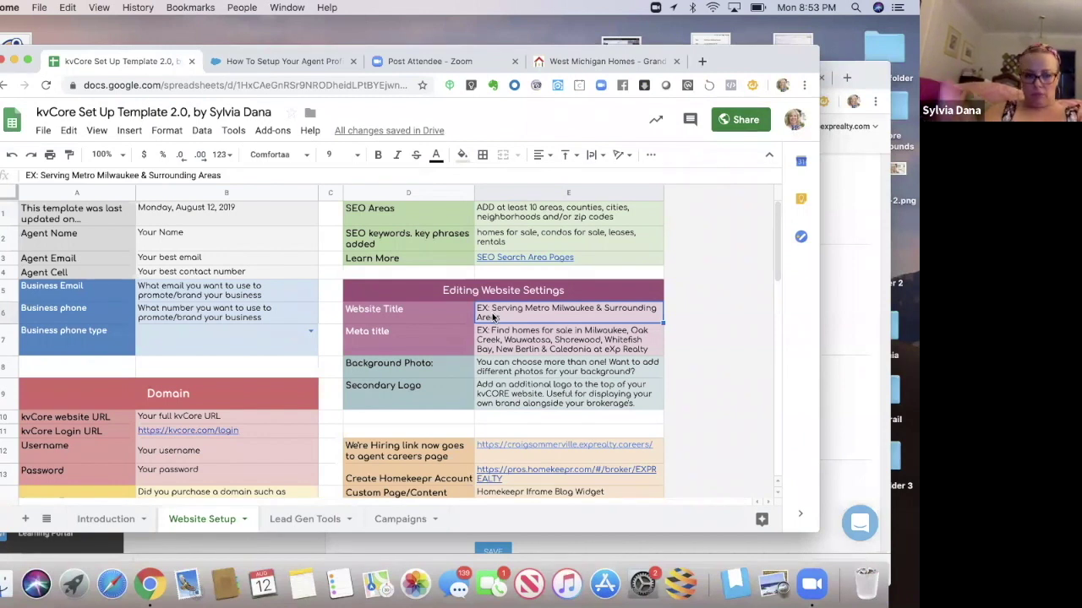
{"action": "key", "text": "Down"}
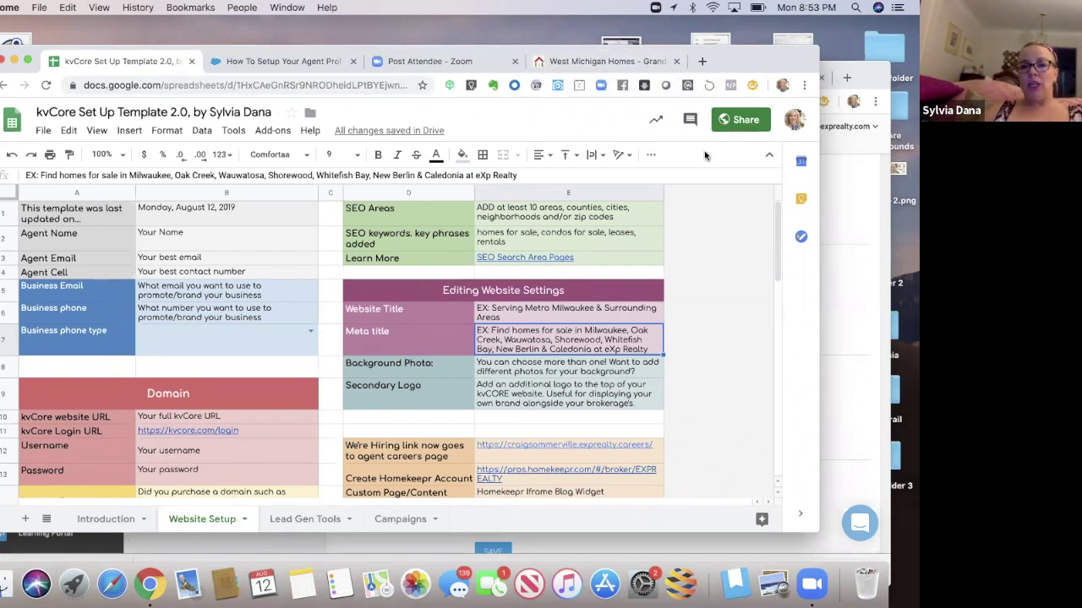
- Move the spreadsheet window aside, return to the kvCORE website settings and highlight the Homepage Meta Description text through to its end
{"action": "left_click_drag", "start_coordinate": [732, 66], "coordinate": [726, 89]}
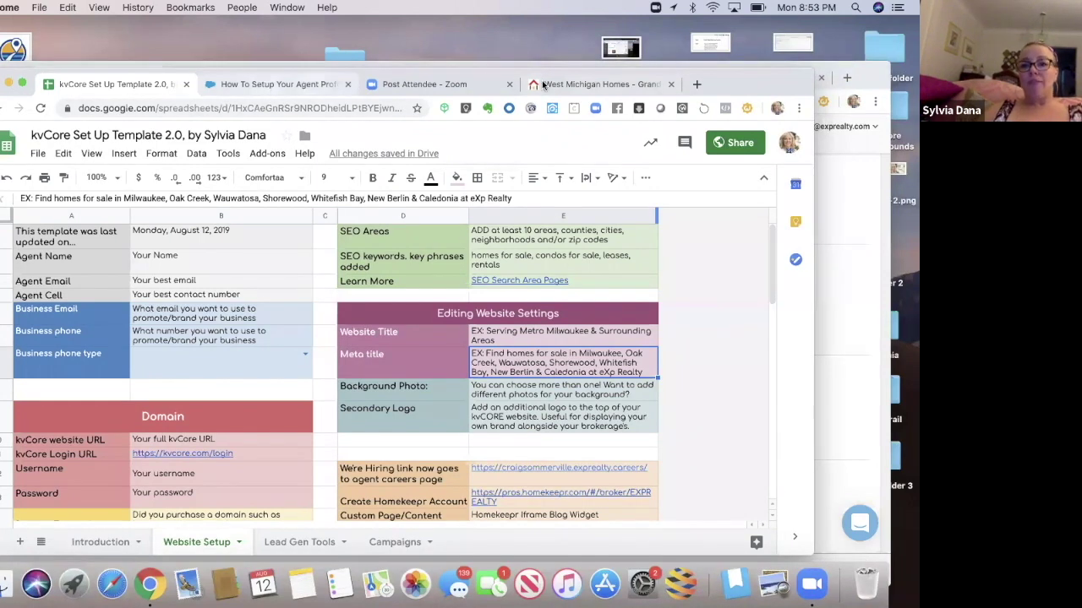
{"action": "left_click_drag", "start_coordinate": [718, 100], "coordinate": [681, 106]}
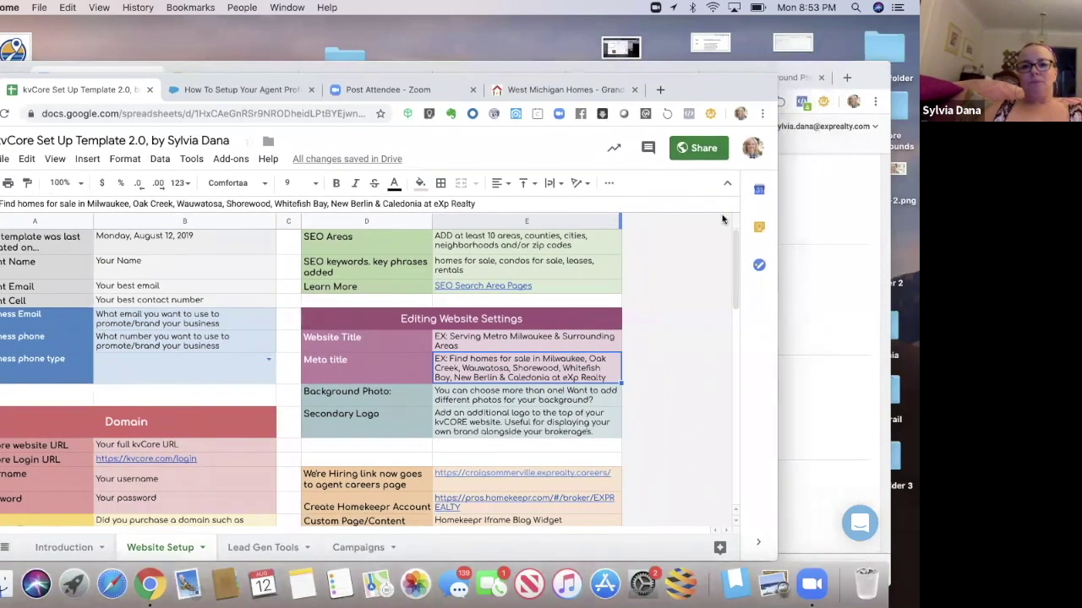
{"action": "left_click", "coordinate": [813, 158]}
{"action": "left_click_drag", "start_coordinate": [481, 387], "coordinate": [834, 393]}
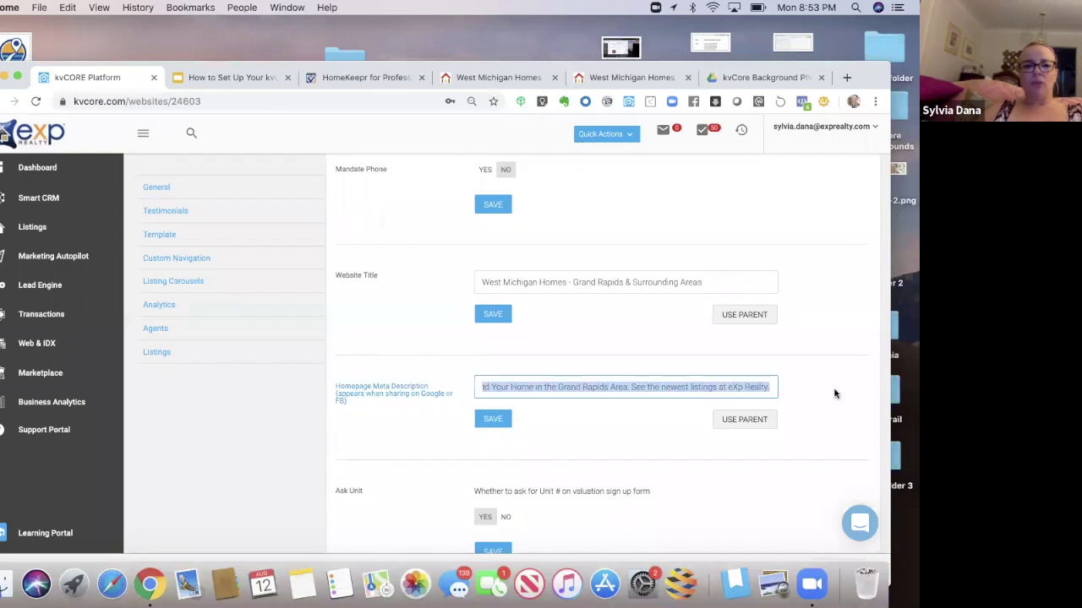
{"action": "left_click", "coordinate": [662, 421]}
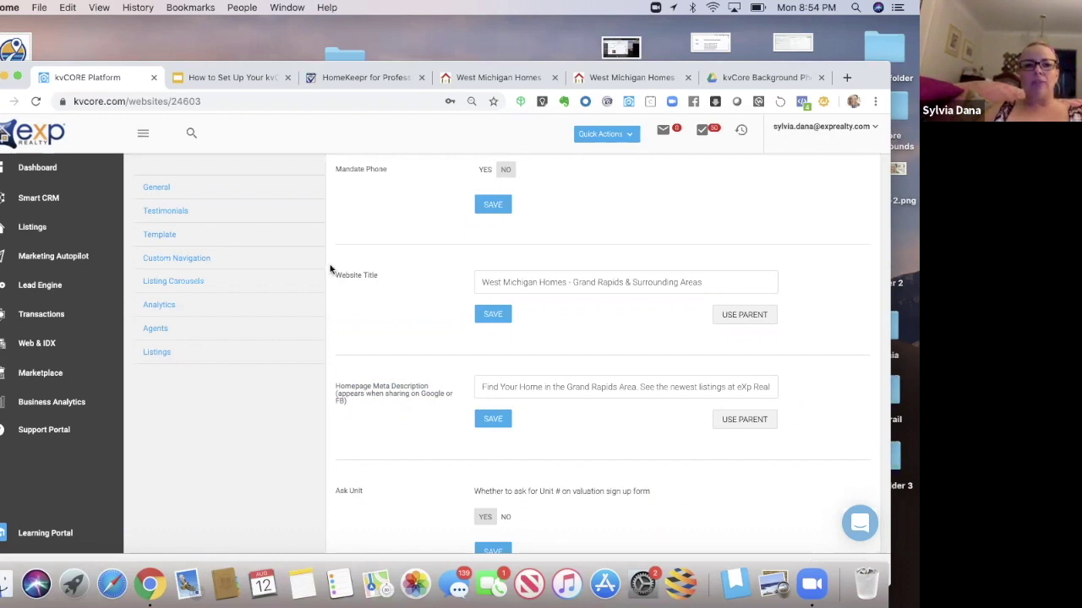
- Go to slide 7 of the kvCore website setup presentation and open its linked article on Website Title, Meta Description & Sharing
{"action": "left_click", "coordinate": [234, 81]}
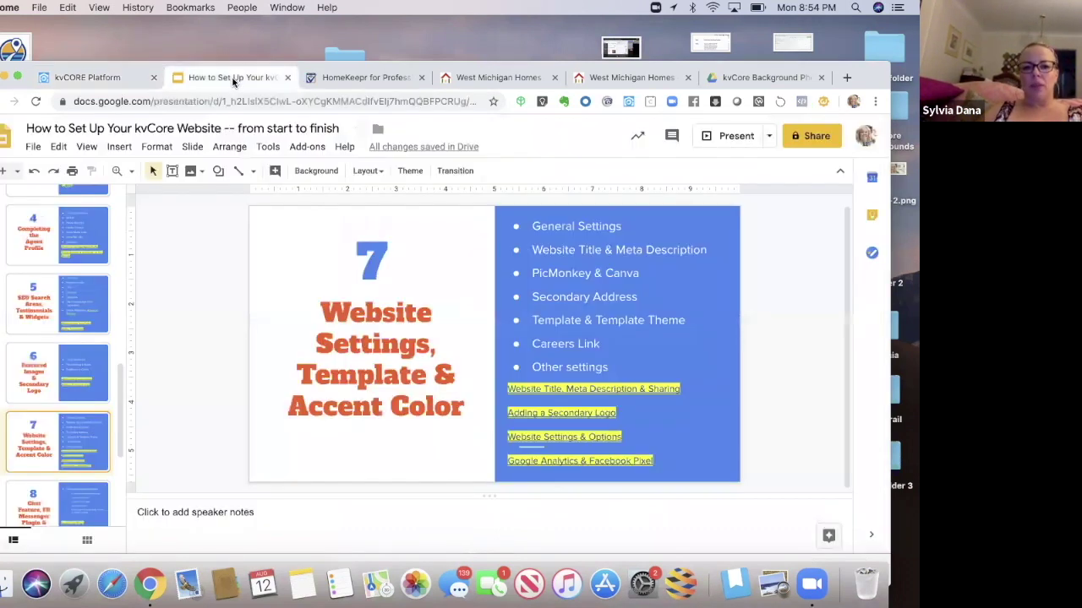
{"action": "left_click", "coordinate": [440, 434]}
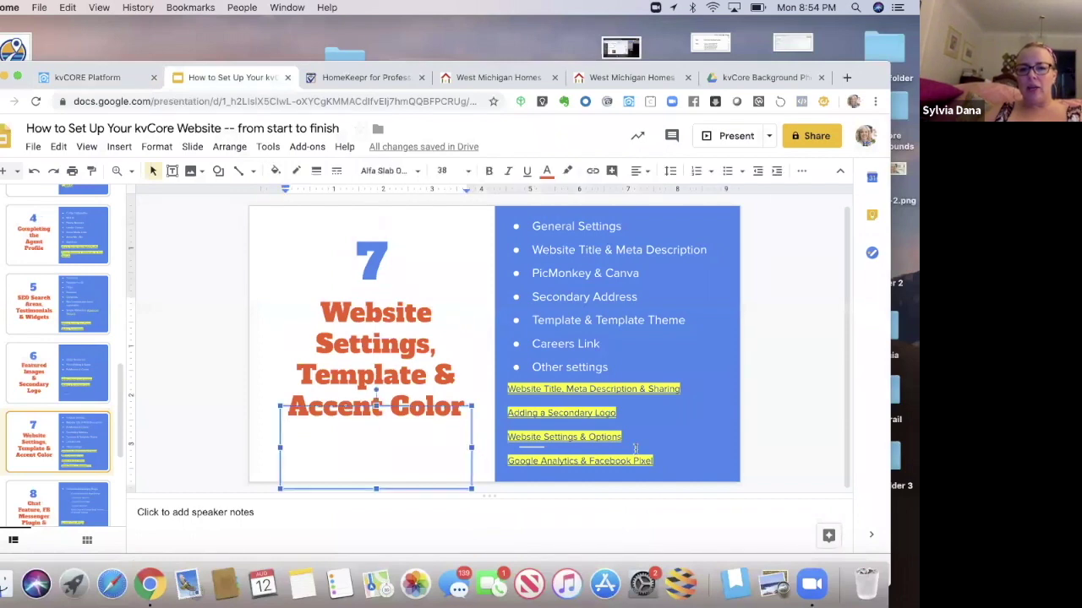
{"action": "left_click", "coordinate": [671, 437]}
{"action": "left_click", "coordinate": [567, 399]}
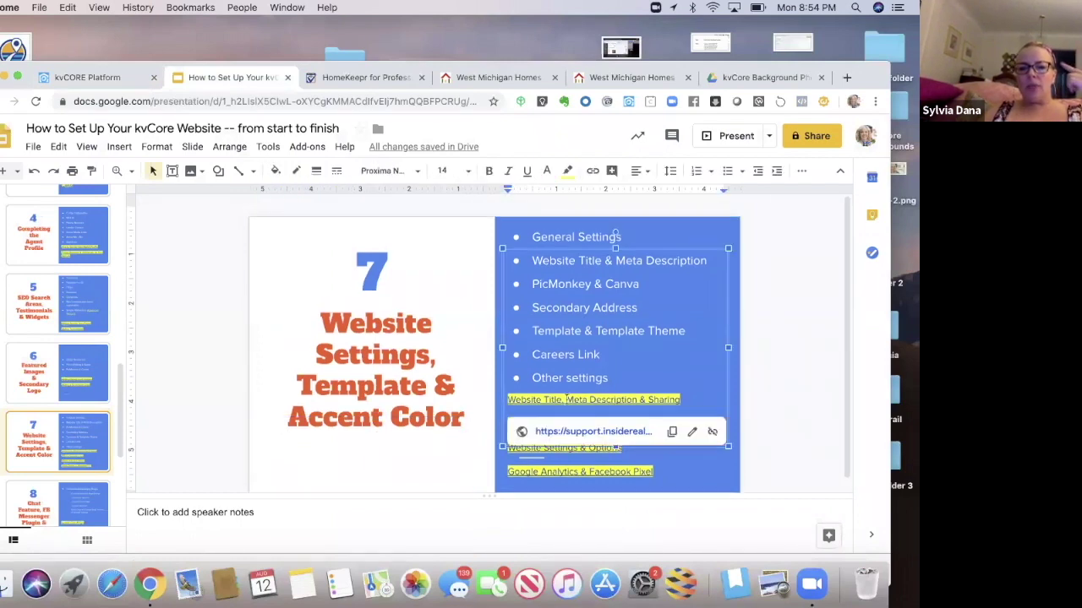
{"action": "left_click", "coordinate": [568, 432]}
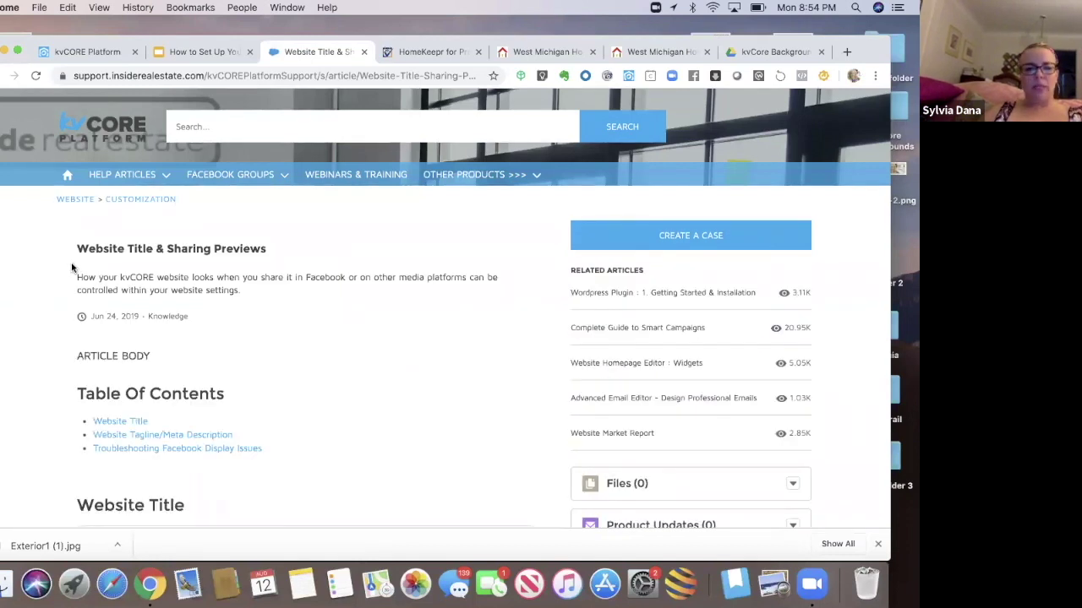
- Read the article's Website Title section, from how the title is used to the social media link preview
{"action": "scroll", "coordinate": [71, 268], "scroll_direction": "down", "scroll_amount": 3}
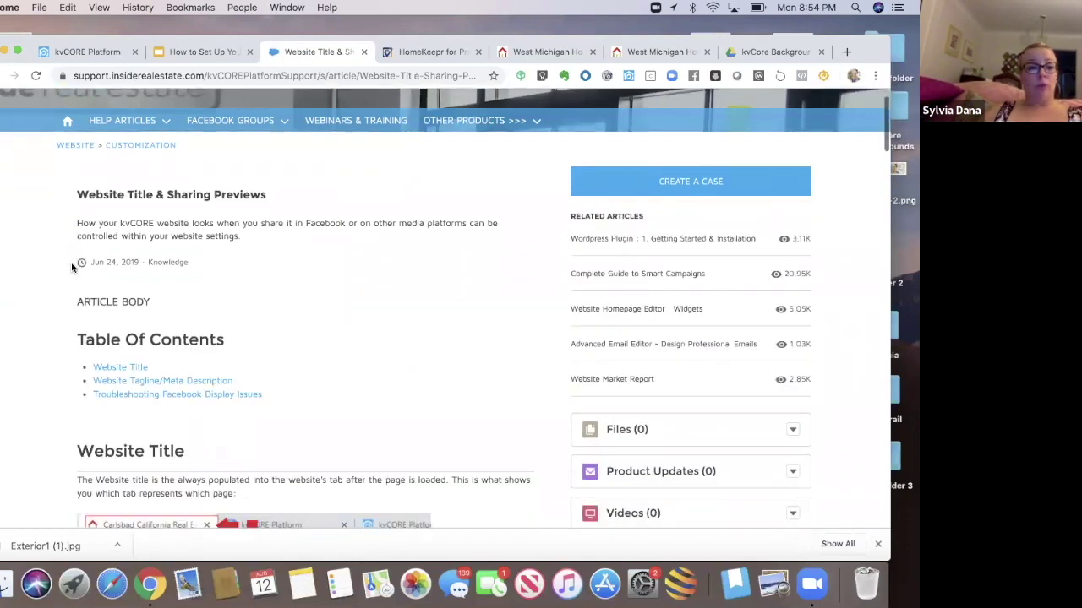
{"action": "scroll", "coordinate": [72, 268], "scroll_direction": "down", "scroll_amount": 4}
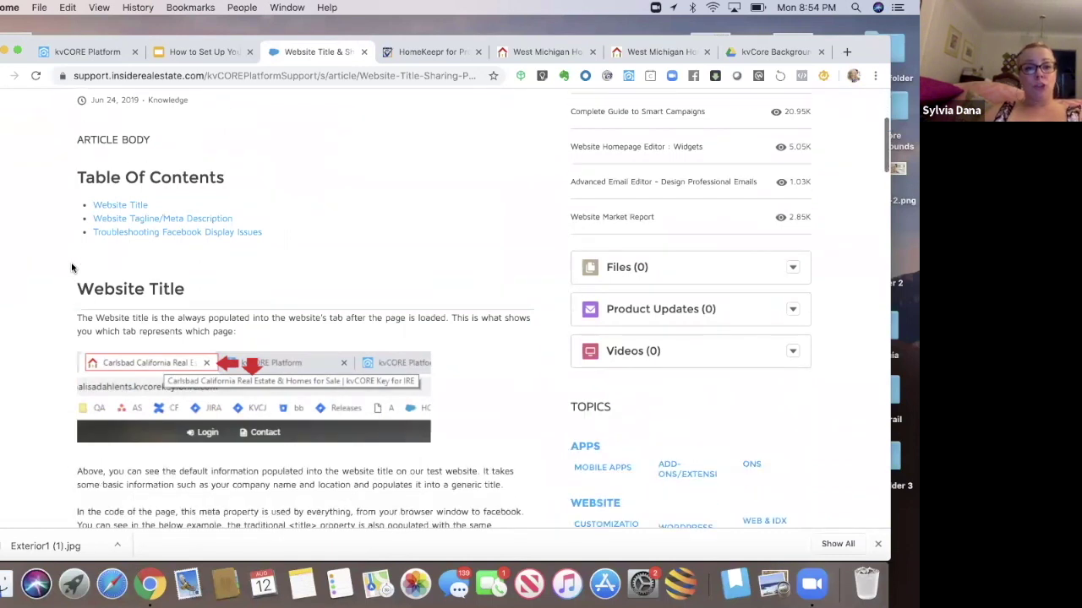
{"action": "scroll", "coordinate": [72, 268], "scroll_direction": "down", "scroll_amount": 2}
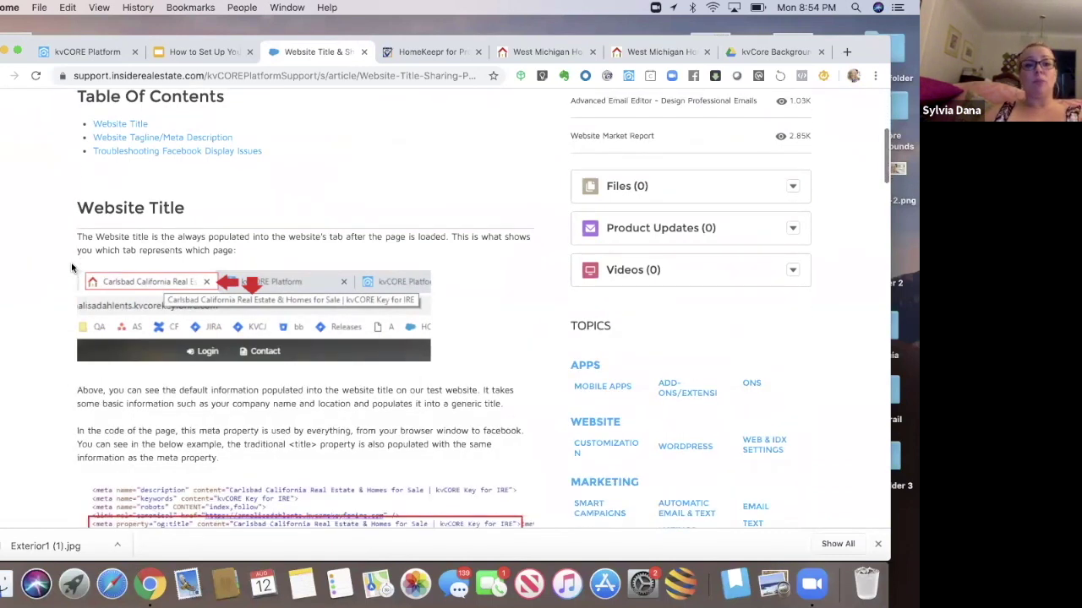
{"action": "scroll", "coordinate": [72, 268], "scroll_direction": "down", "scroll_amount": 4}
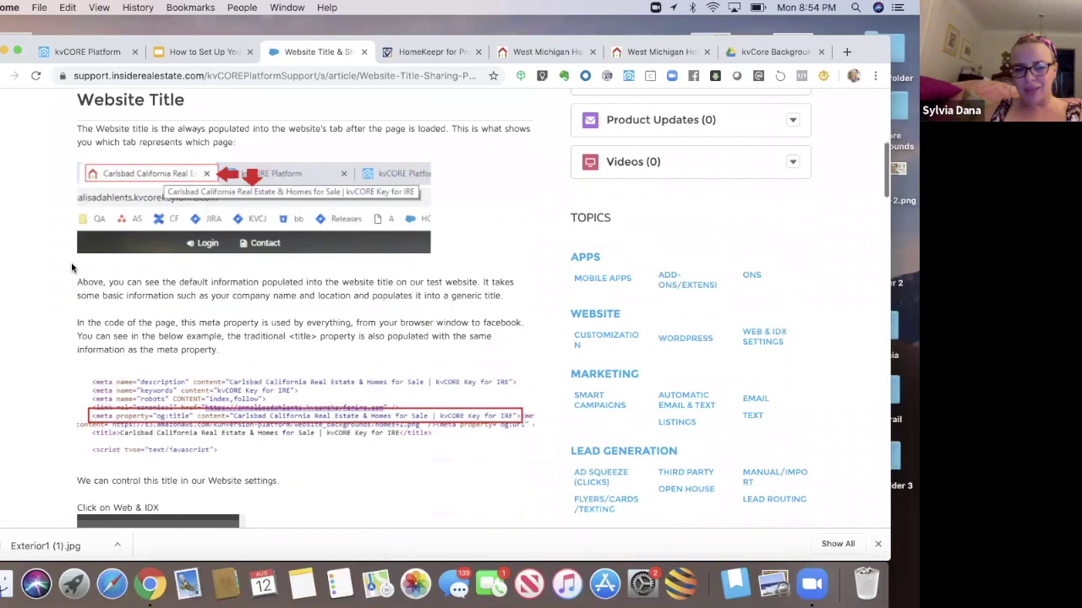
{"action": "scroll", "coordinate": [72, 268], "scroll_direction": "down", "scroll_amount": 5}
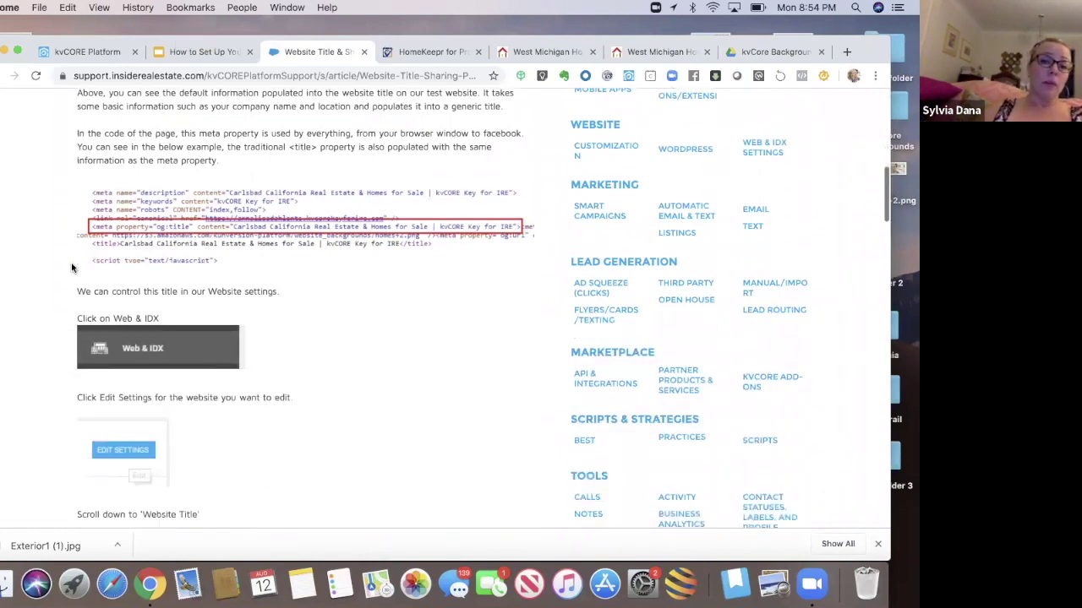
{"action": "scroll", "coordinate": [72, 268], "scroll_direction": "down", "scroll_amount": 5}
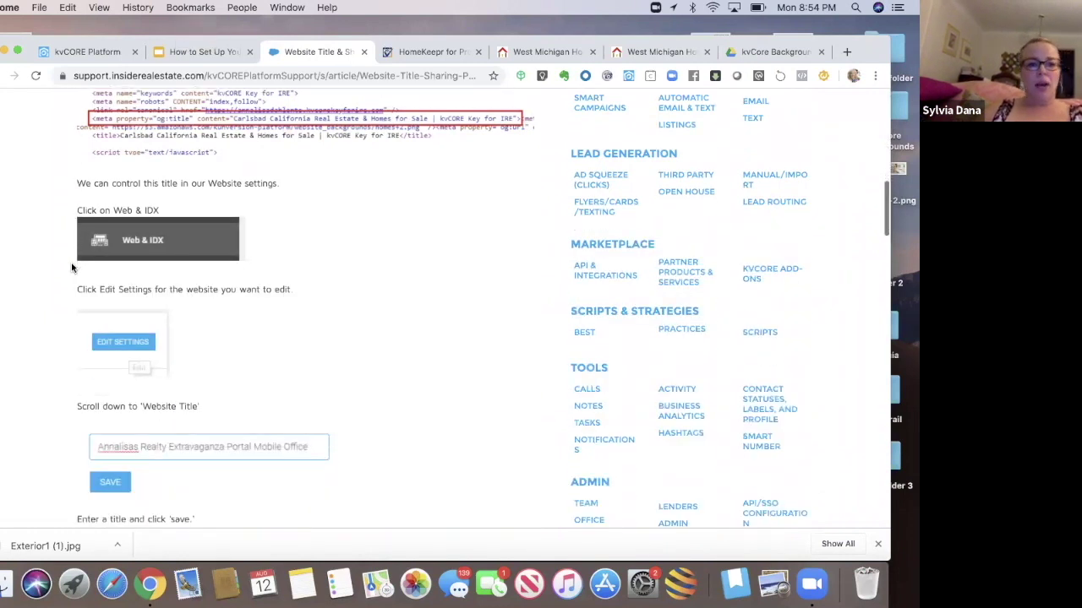
{"action": "scroll", "coordinate": [72, 268], "scroll_direction": "down", "scroll_amount": 7}
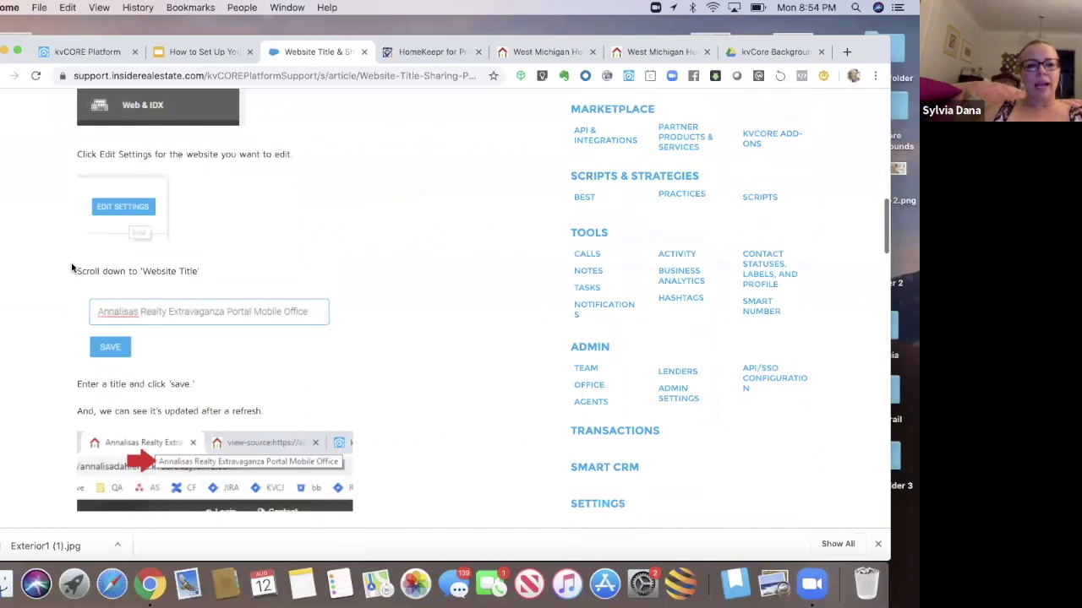
{"action": "scroll", "coordinate": [72, 268], "scroll_direction": "down", "scroll_amount": 12}
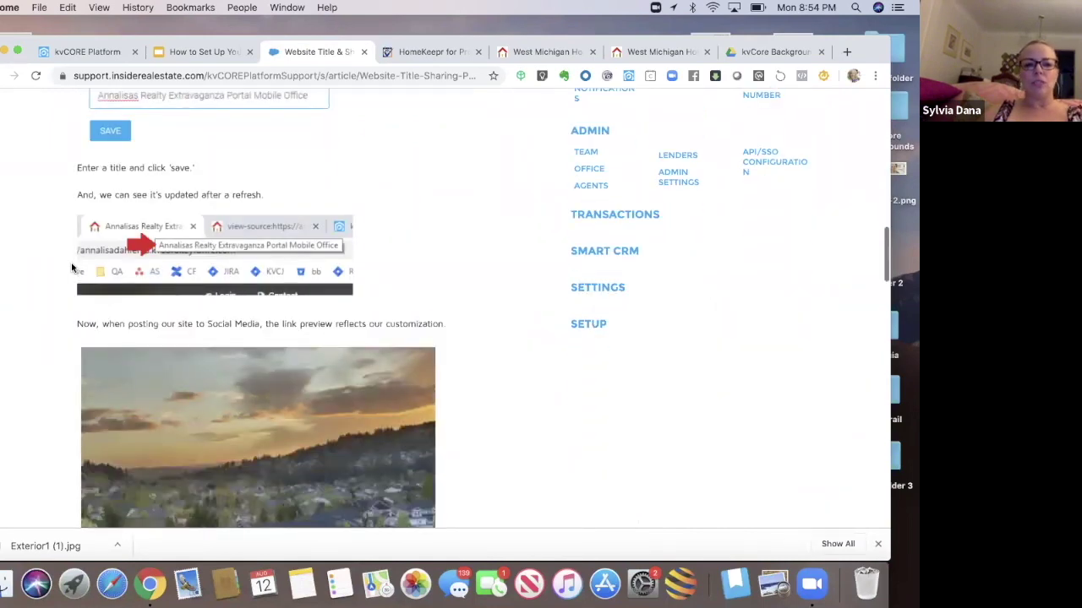
{"action": "scroll", "coordinate": [72, 268], "scroll_direction": "down", "scroll_amount": 1}
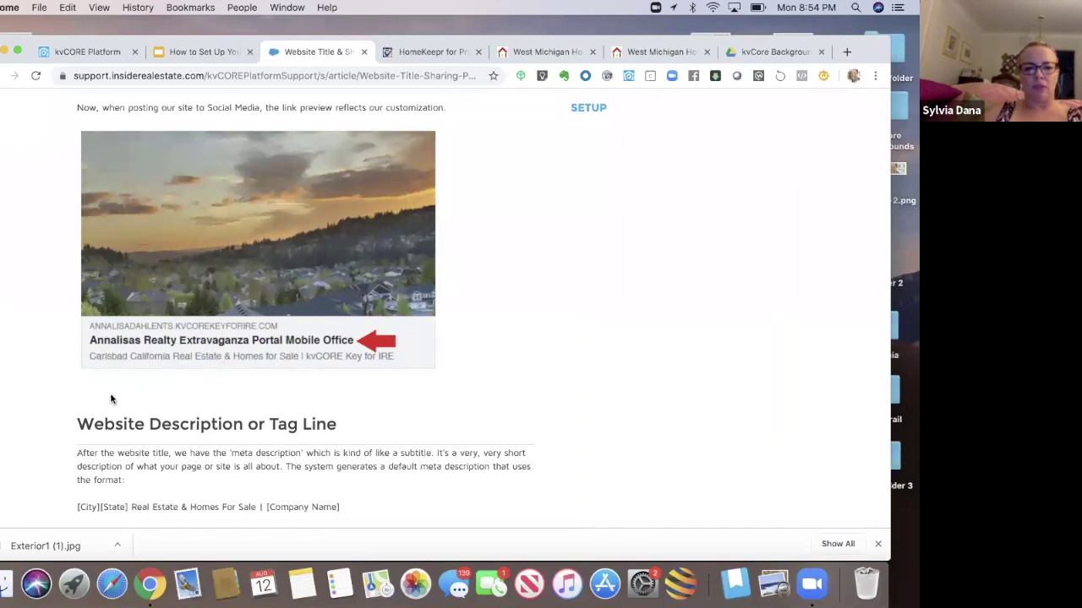
- Read the article's sections on the Website Description or Tag Line and Troubleshooting Facebook
{"action": "scroll", "coordinate": [109, 398], "scroll_direction": "down", "scroll_amount": 1}
{"action": "scroll", "coordinate": [109, 398], "scroll_direction": "down", "scroll_amount": 7}
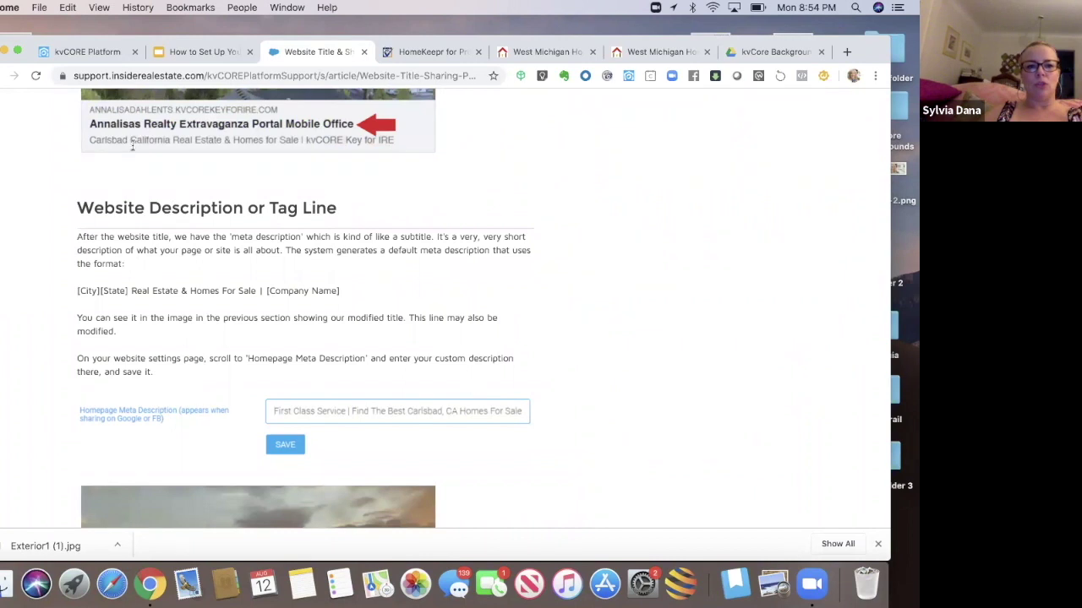
{"action": "scroll", "coordinate": [184, 449], "scroll_direction": "down", "scroll_amount": 1}
{"action": "scroll", "coordinate": [184, 449], "scroll_direction": "down", "scroll_amount": 10}
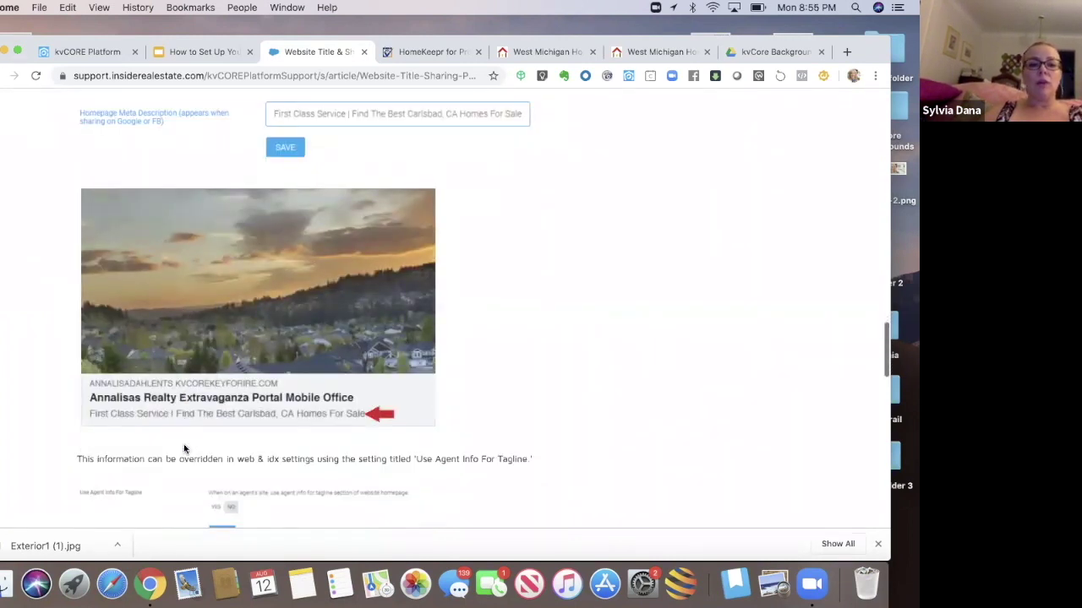
{"action": "scroll", "coordinate": [184, 449], "scroll_direction": "down", "scroll_amount": 5}
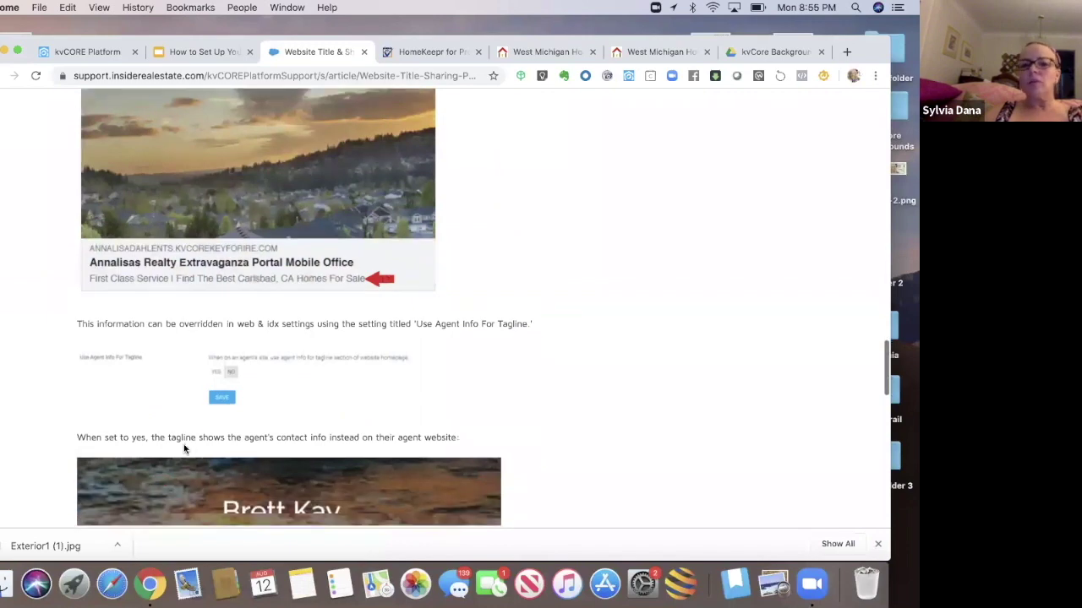
{"action": "scroll", "coordinate": [184, 449], "scroll_direction": "down", "scroll_amount": 9}
{"action": "scroll", "coordinate": [183, 448], "scroll_direction": "down", "scroll_amount": 8}
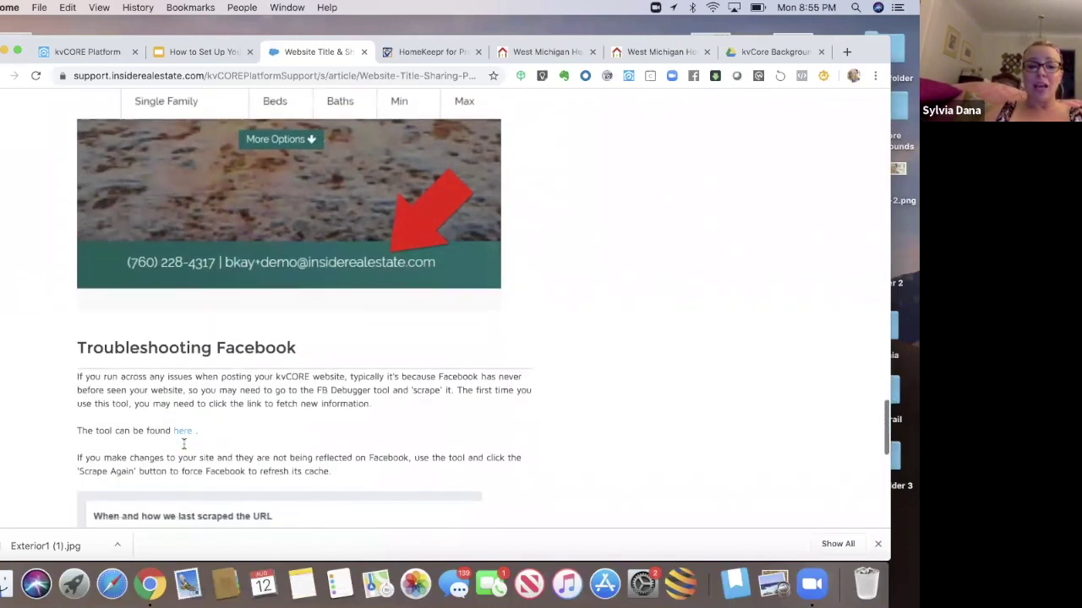
{"action": "scroll", "coordinate": [184, 445], "scroll_direction": "down", "scroll_amount": 2}
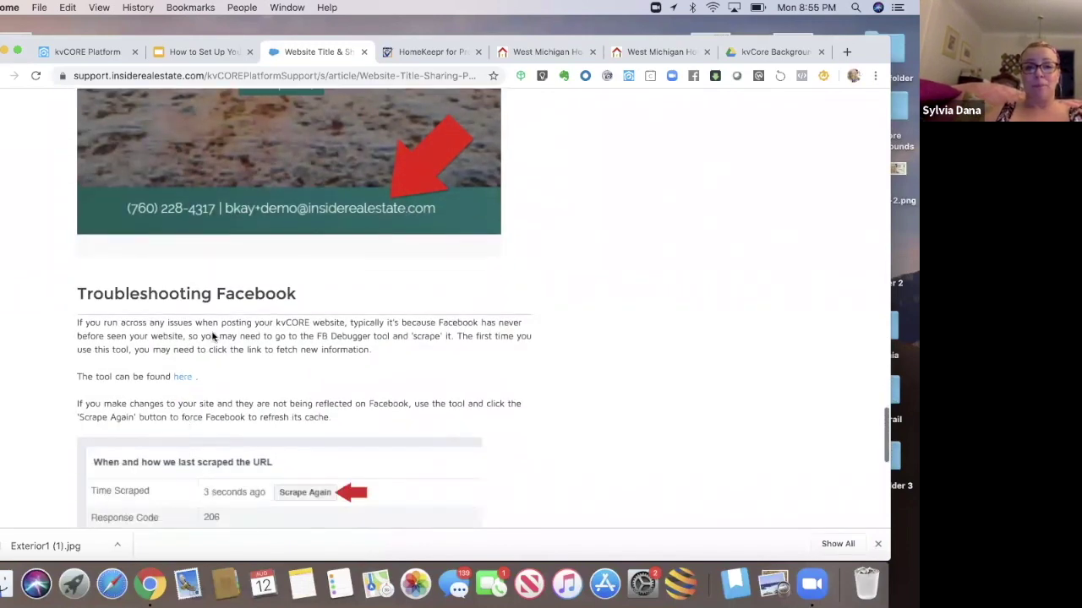
- Check the slide 7 topic list, and return to the kvCORE website settings to review the Ask Unit and Recruit Text options
{"action": "left_click", "coordinate": [119, 54]}
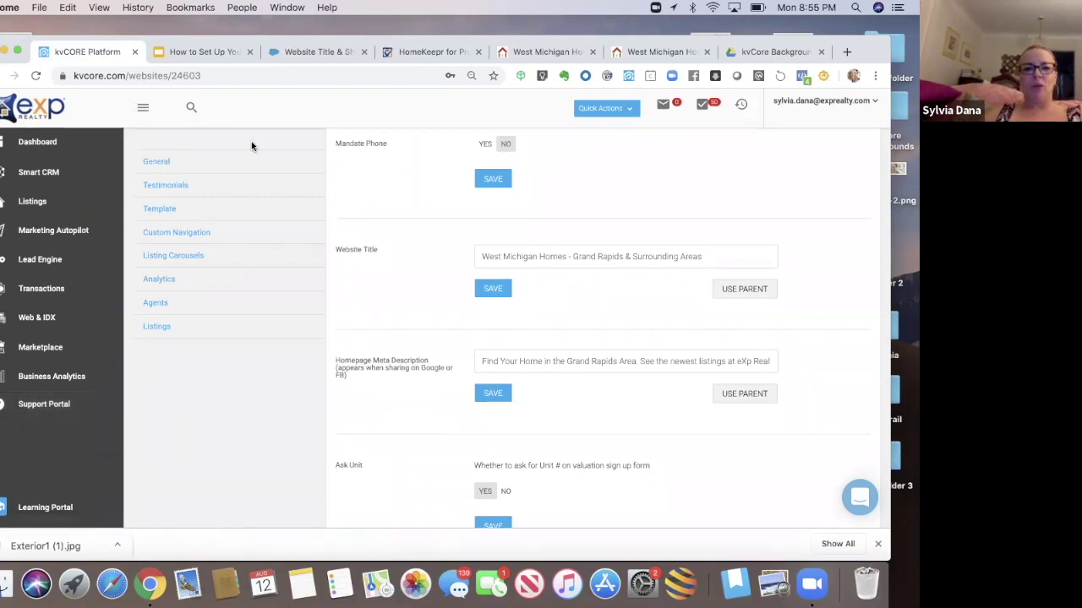
{"action": "left_click", "coordinate": [196, 52]}
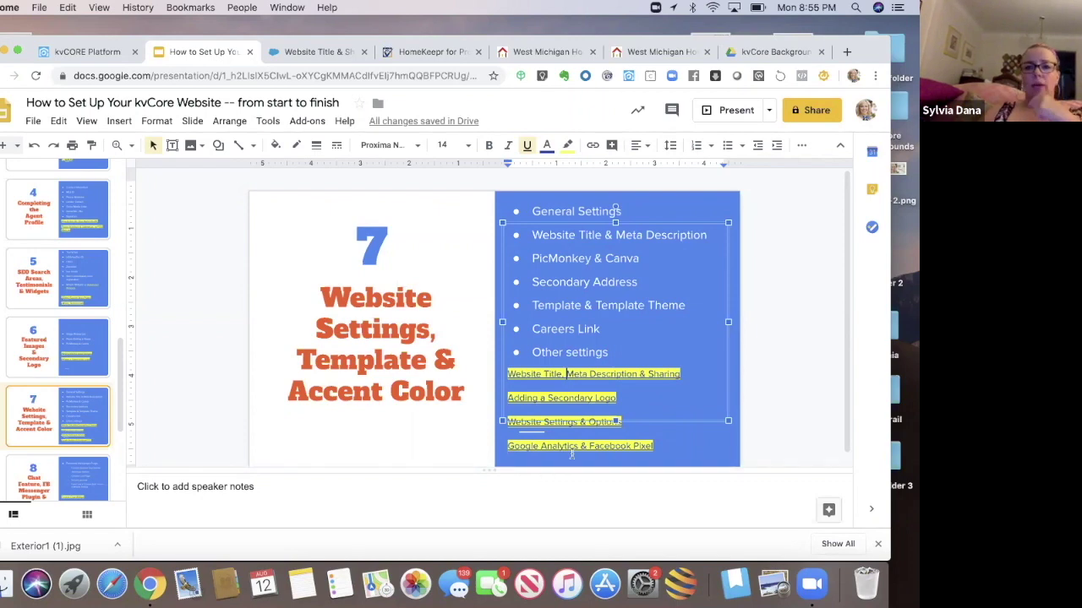
{"action": "left_click", "coordinate": [100, 52]}
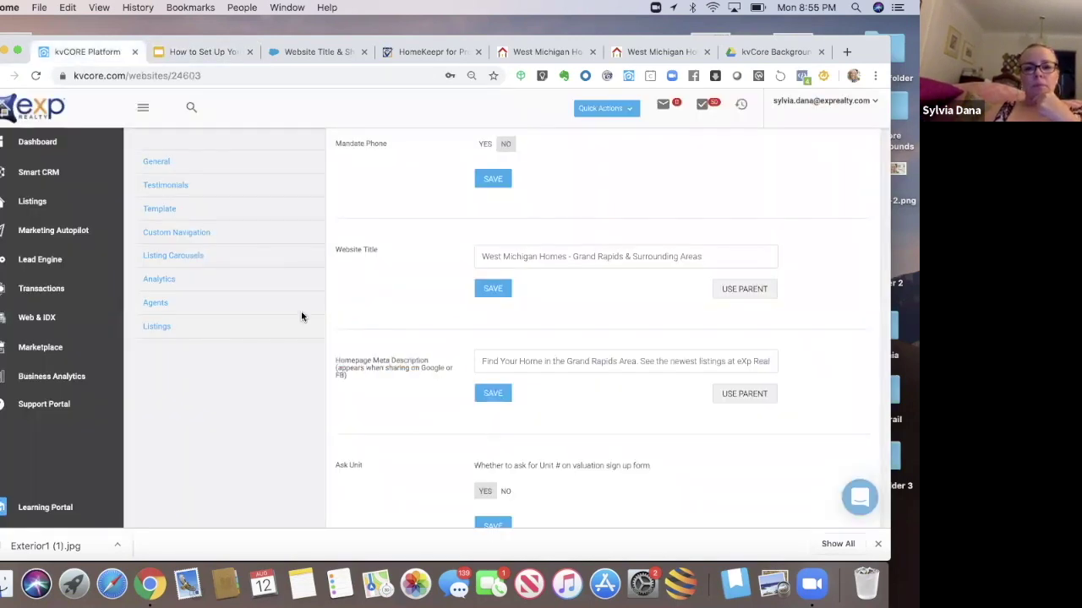
{"action": "scroll", "coordinate": [375, 427], "scroll_direction": "down", "scroll_amount": 3}
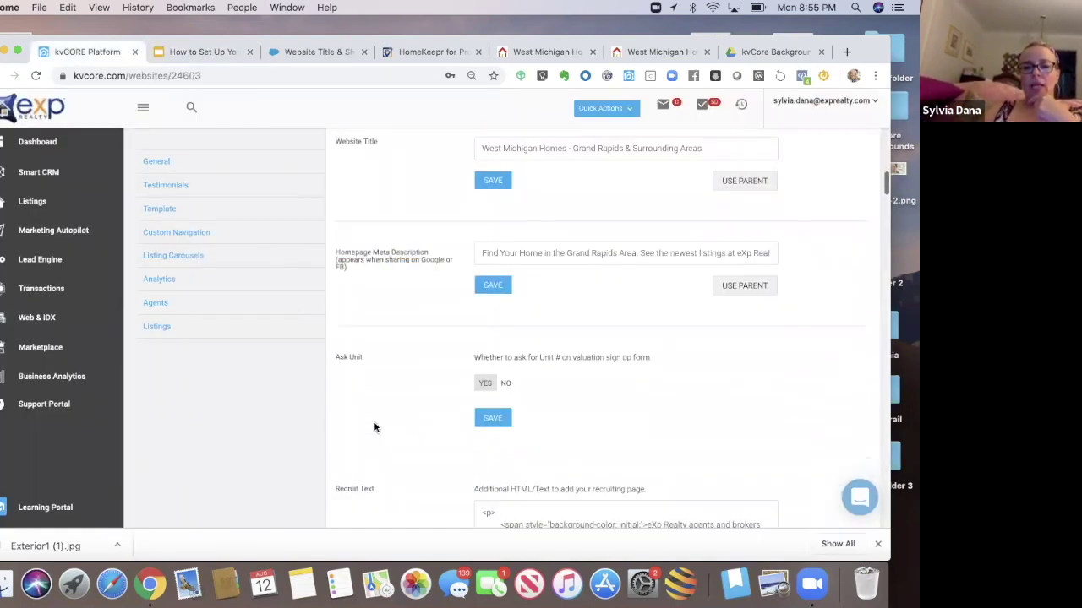
{"action": "scroll", "coordinate": [375, 428], "scroll_direction": "down", "scroll_amount": 2}
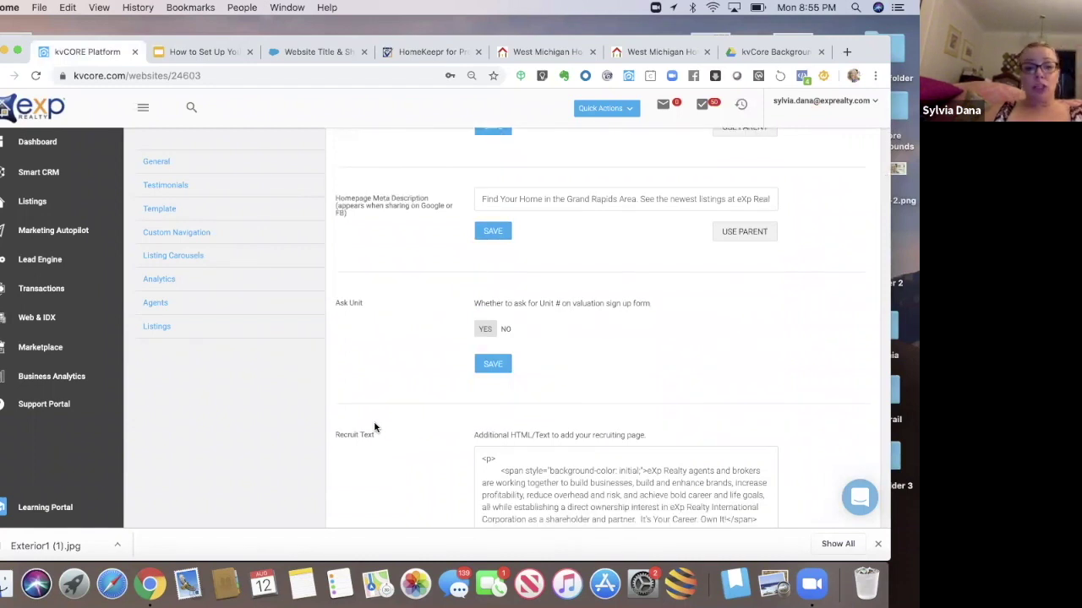
{"action": "scroll", "coordinate": [375, 427], "scroll_direction": "down", "scroll_amount": 3}
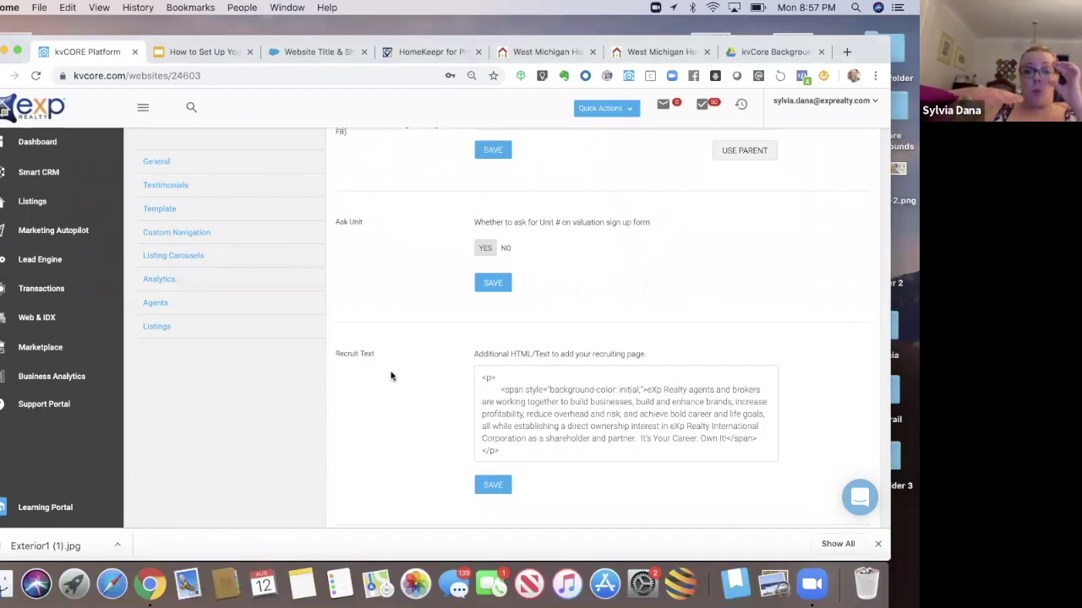
- Examine the remaining general settings, from the custom code snippets and chat widget to the Additional Address, and the Testimonials section
{"action": "scroll", "coordinate": [391, 376], "scroll_direction": "down", "scroll_amount": 3}
{"action": "scroll", "coordinate": [390, 376], "scroll_direction": "down", "scroll_amount": 6}
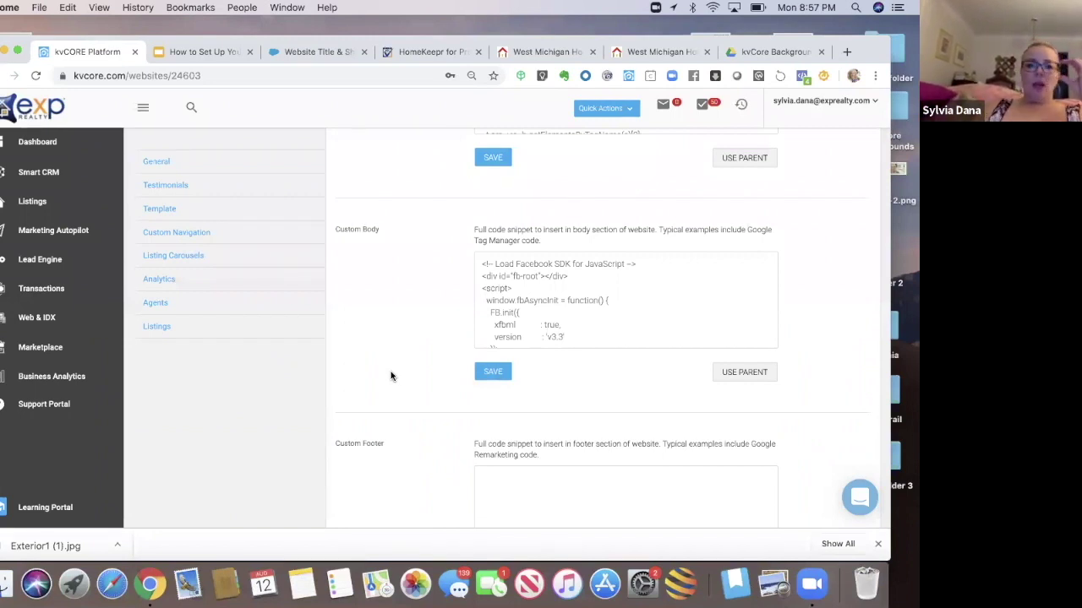
{"action": "scroll", "coordinate": [390, 376], "scroll_direction": "down", "scroll_amount": 5}
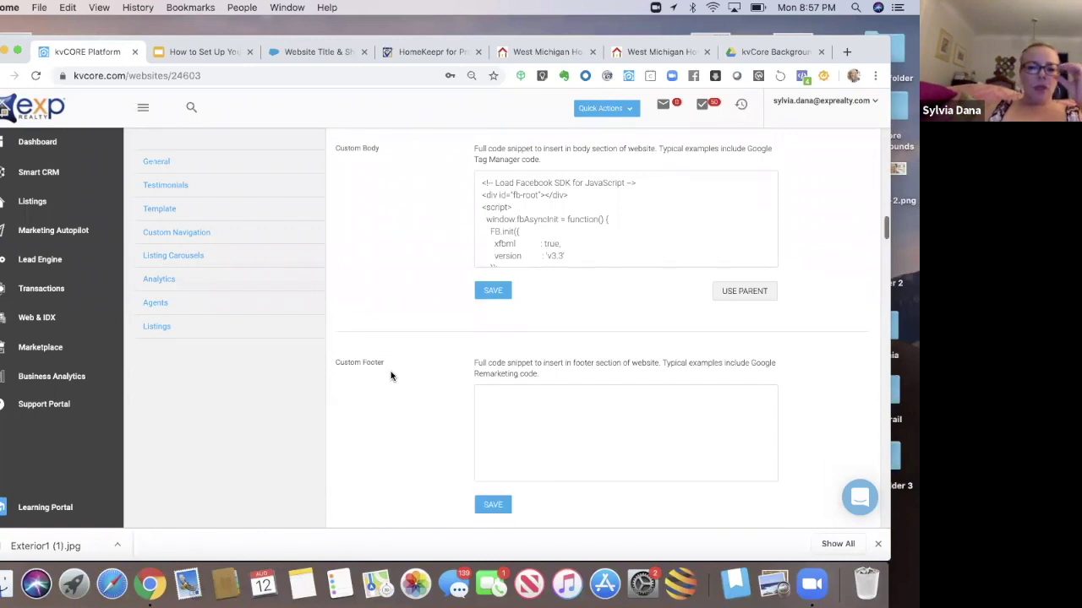
{"action": "scroll", "coordinate": [390, 376], "scroll_direction": "down", "scroll_amount": 10}
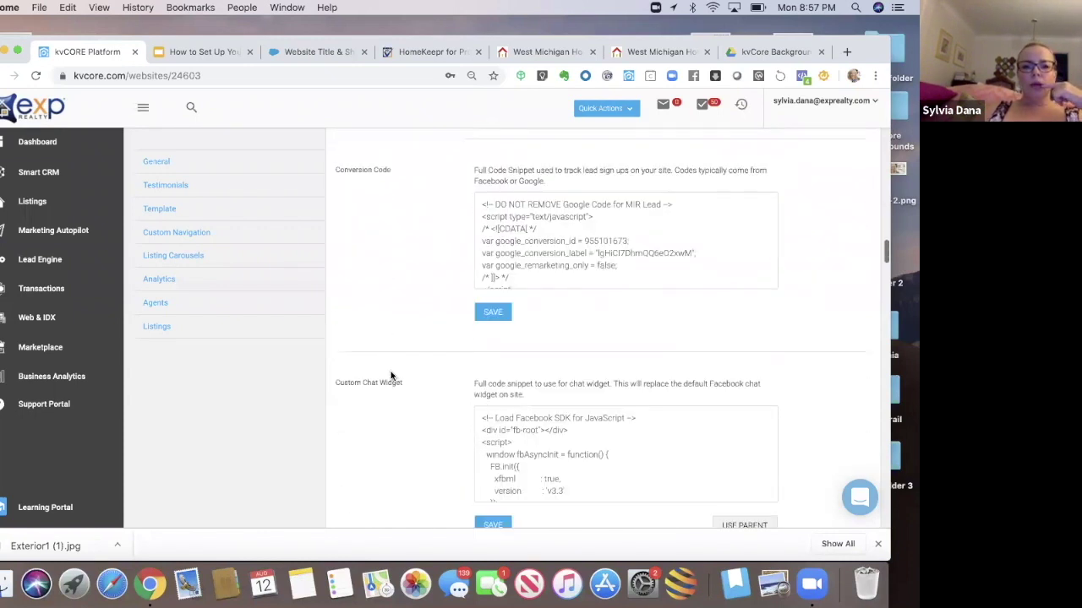
{"action": "scroll", "coordinate": [391, 376], "scroll_direction": "down", "scroll_amount": 7}
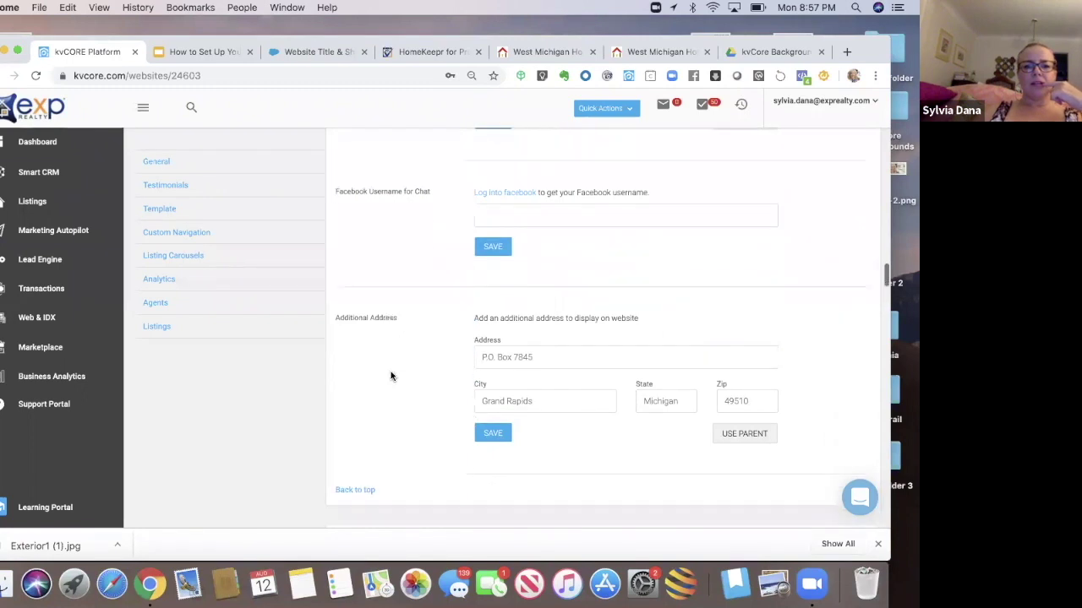
{"action": "scroll", "coordinate": [391, 376], "scroll_direction": "down", "scroll_amount": 9}
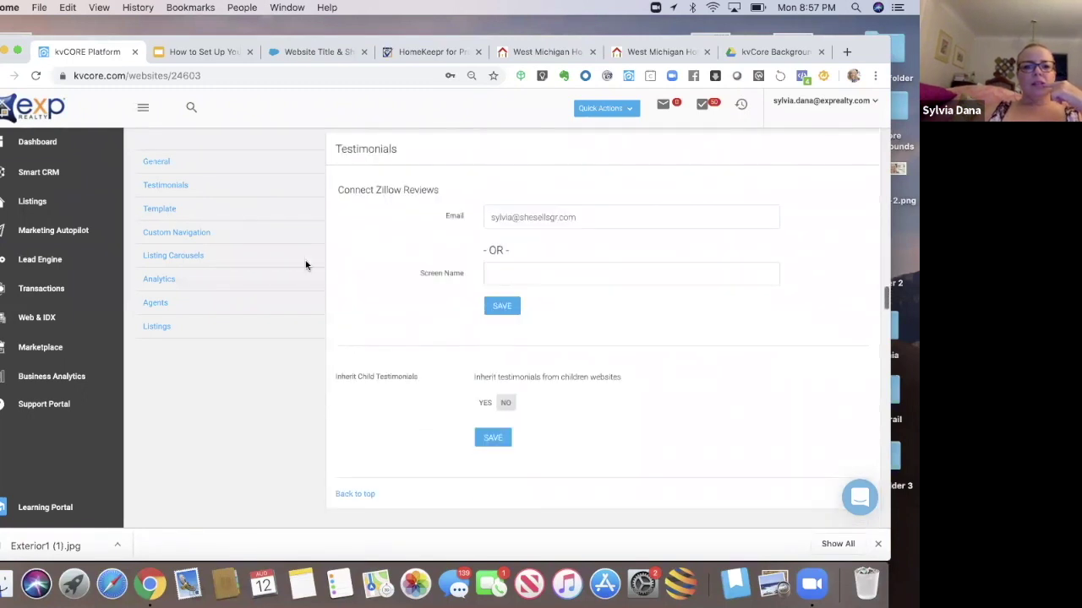
- Go to the Custom Navigation settings and move the browser window lower on the desktop
{"action": "left_click", "coordinate": [205, 237]}
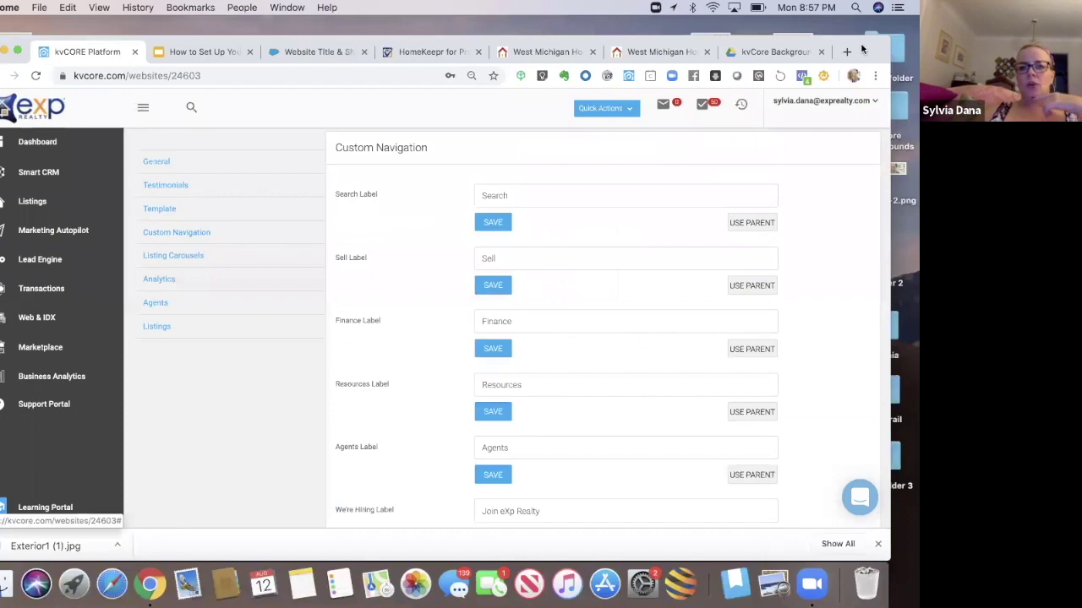
{"action": "left_click_drag", "start_coordinate": [862, 52], "coordinate": [861, 88]}
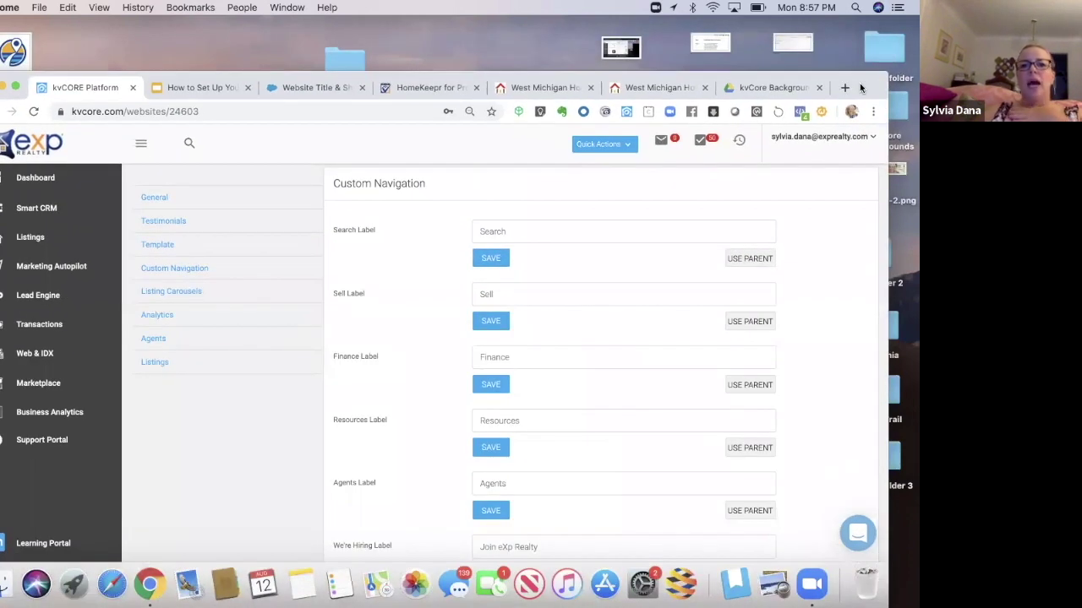
- View the agent's public website, move the browser window higher on the desktop, and reload the home page
{"action": "left_click", "coordinate": [533, 87]}
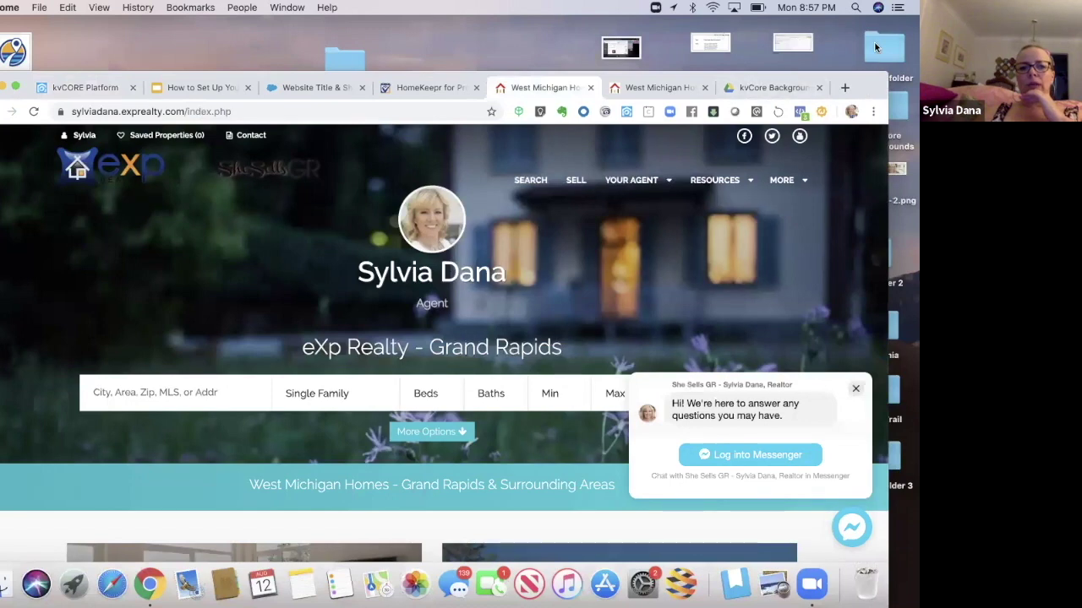
{"action": "left_click_drag", "start_coordinate": [864, 88], "coordinate": [864, 53]}
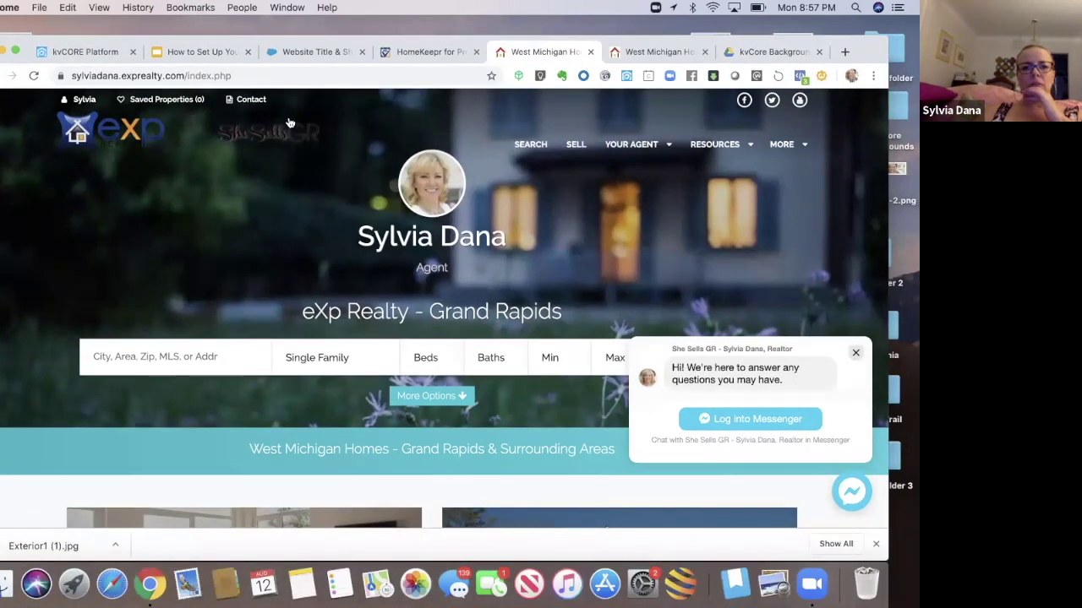
{"action": "left_click", "coordinate": [34, 77]}
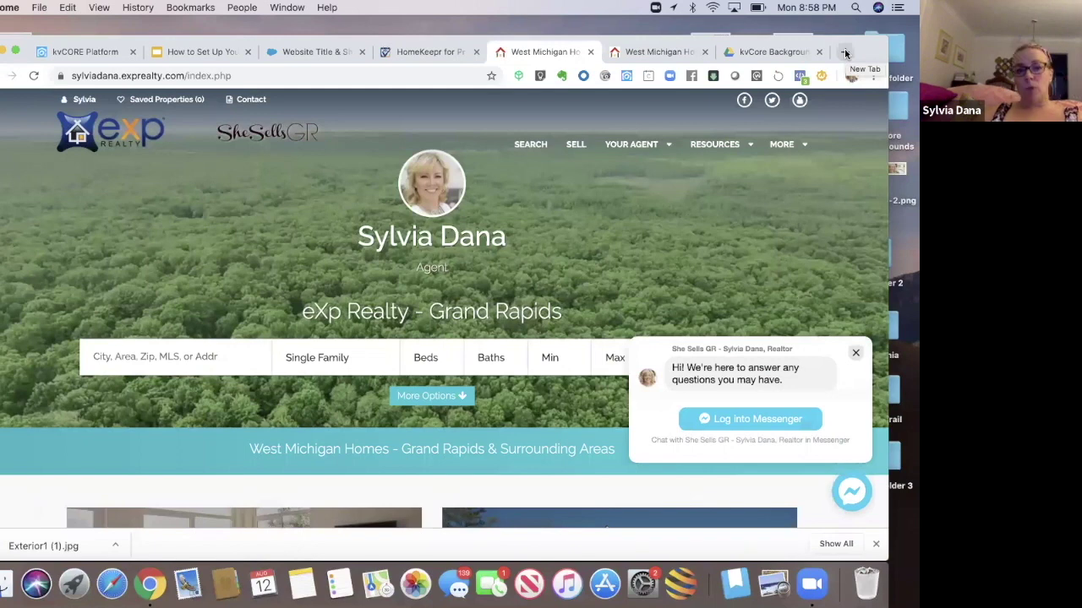
- Open the agent's exprealty.careers page in a new tab and select its web address
{"action": "left_click", "coordinate": [845, 53]}
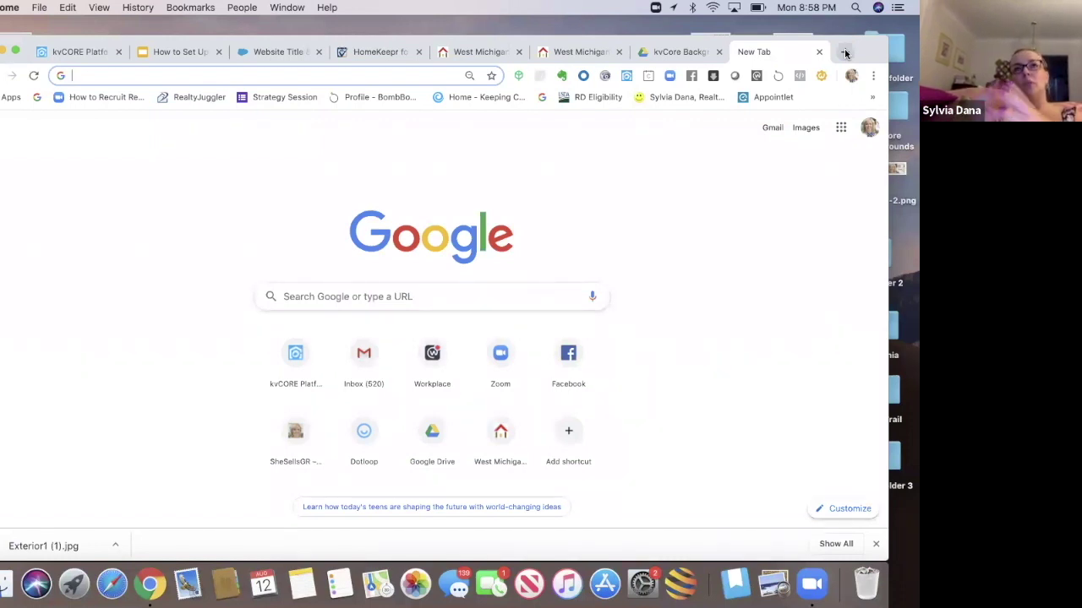
{"action": "type", "text": "sylvia"}
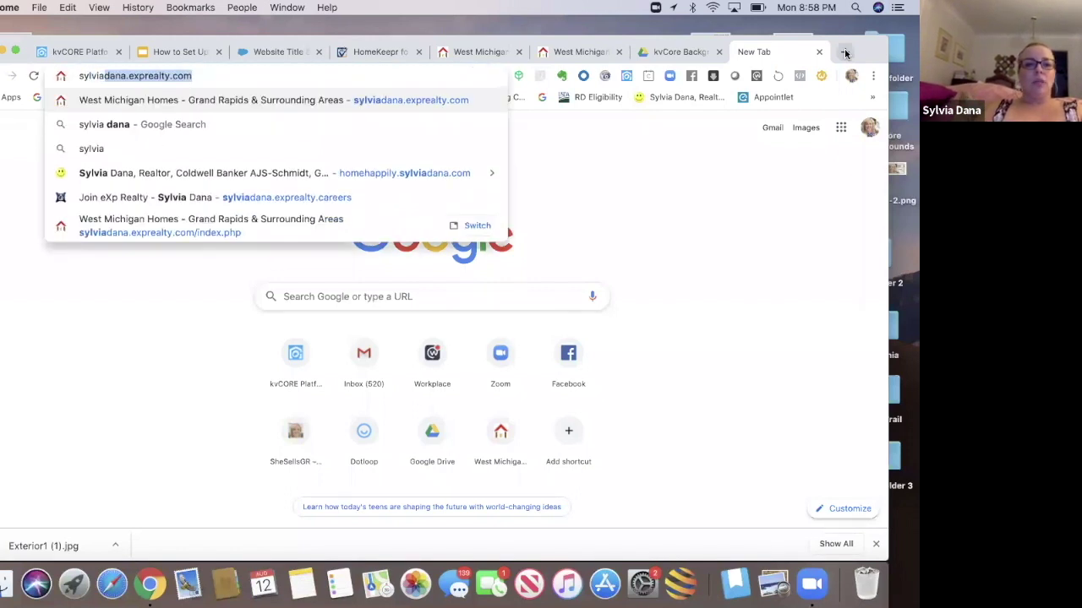
{"action": "type", "text": "dana."}
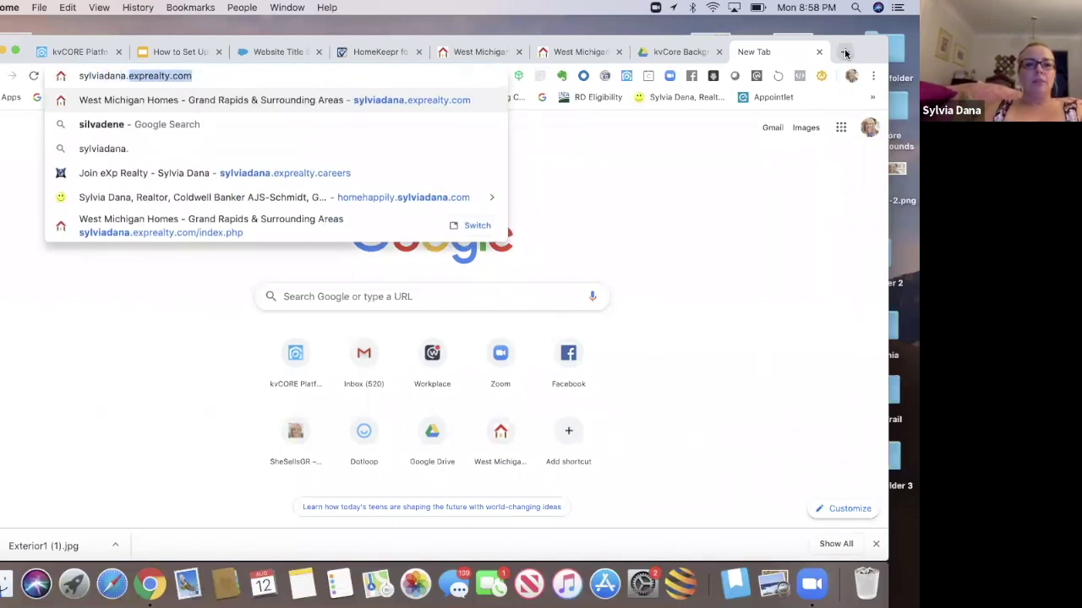
{"action": "type", "text": "exprealty.careers"}
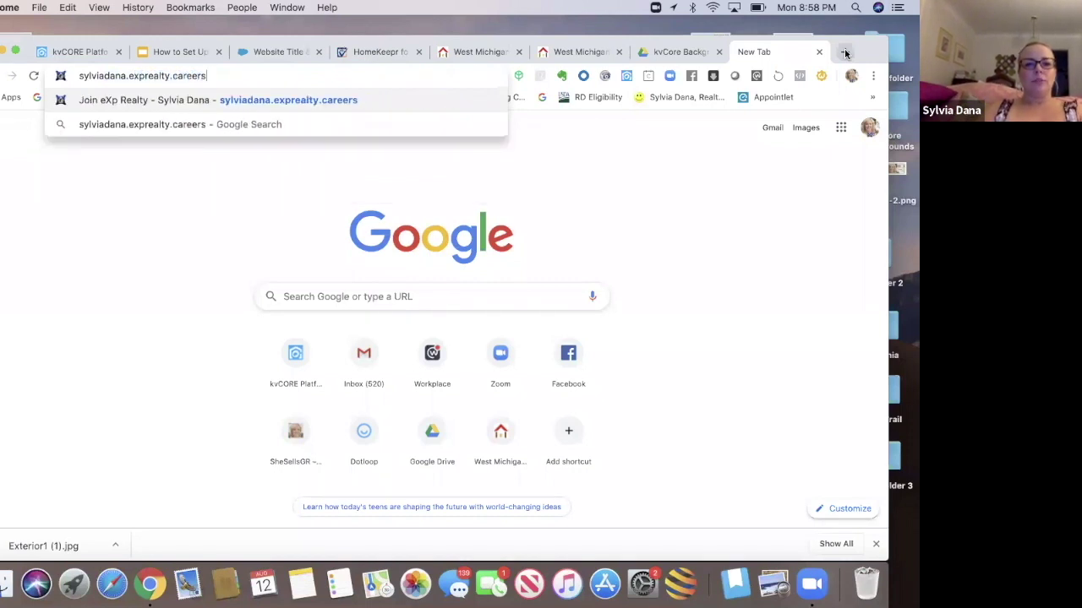
{"action": "key", "text": "Return"}
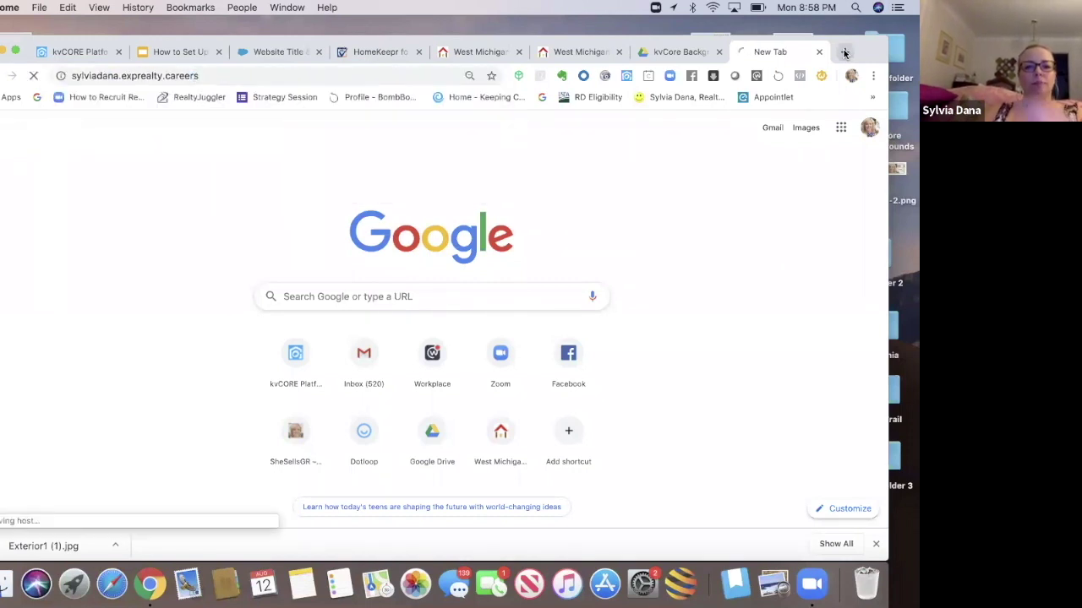
{"action": "left_click", "coordinate": [295, 75]}
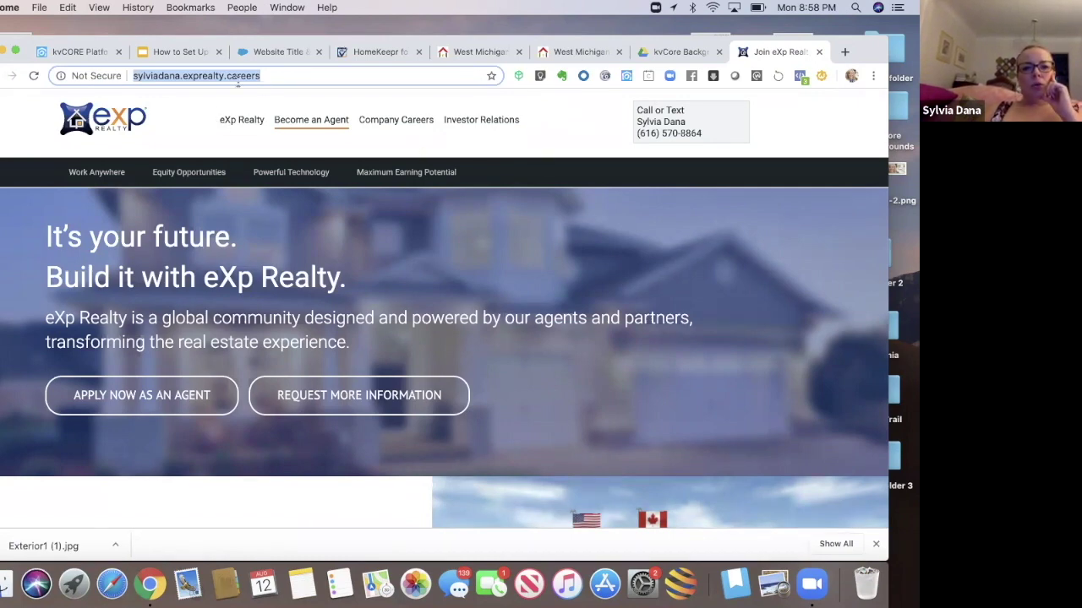
- Return to the kvCORE Custom Navigation settings and review the We're Hiring Label and Hiring Link fields
{"action": "left_click", "coordinate": [81, 53]}
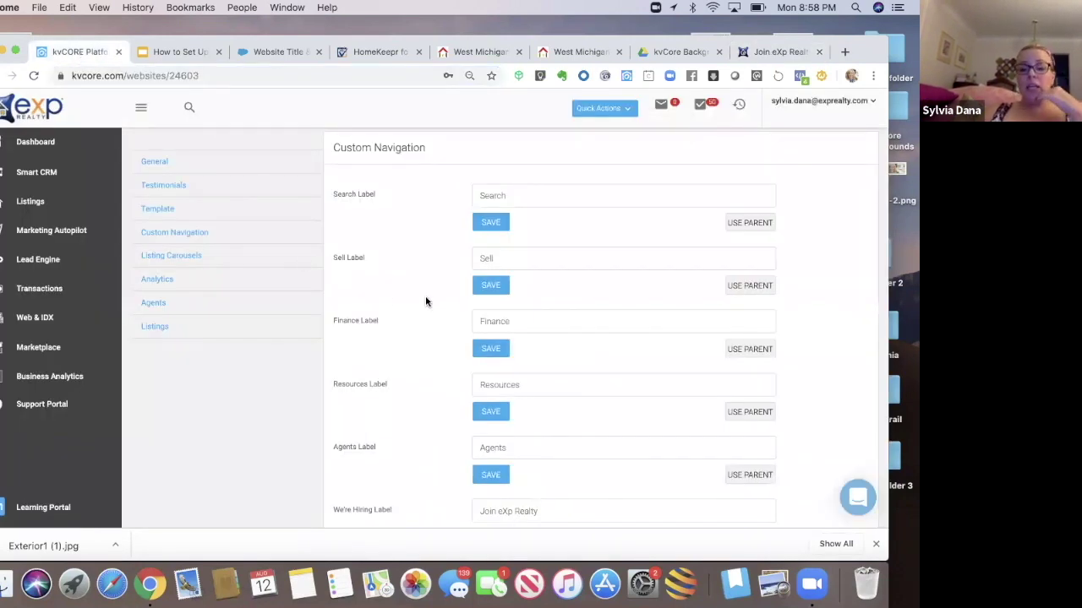
{"action": "scroll", "coordinate": [426, 302], "scroll_direction": "down", "scroll_amount": 5}
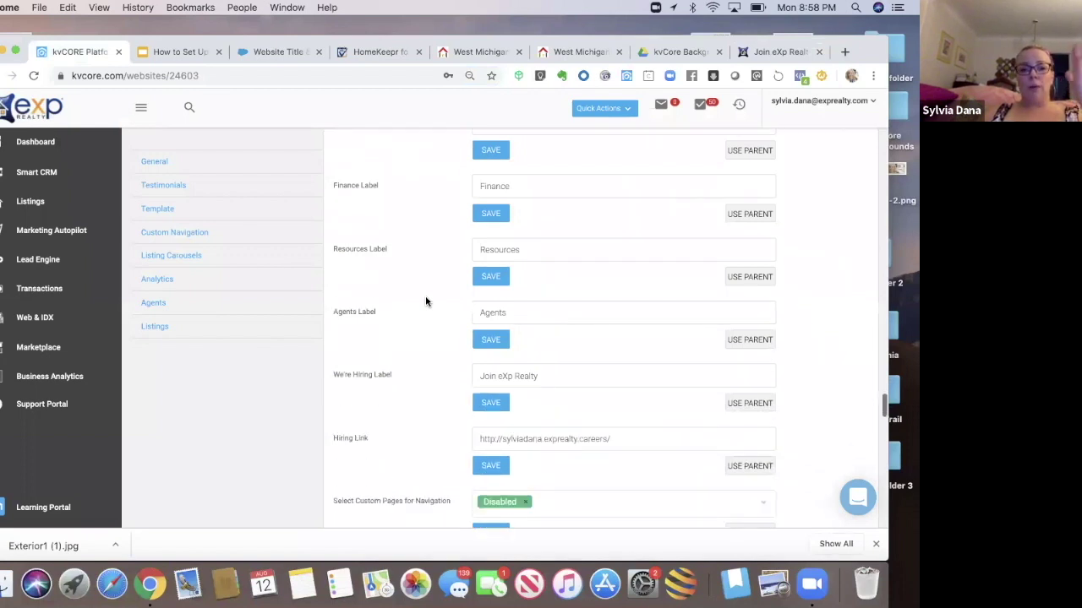
{"action": "scroll", "coordinate": [426, 301], "scroll_direction": "down", "scroll_amount": 3}
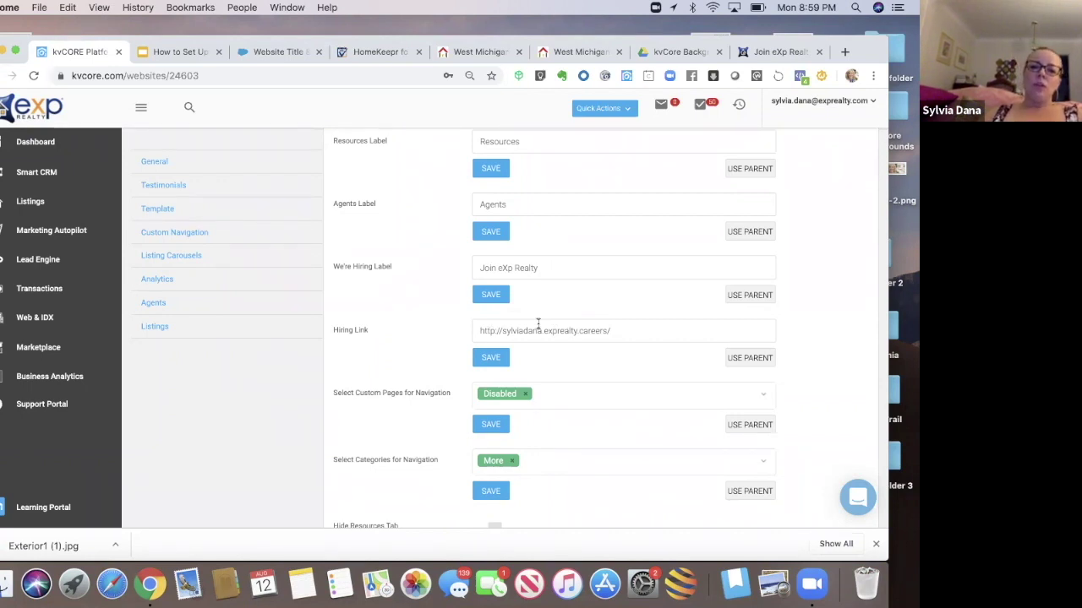
- Follow the Join eXp Realty link under Your Agent on the public website to check the careers page
{"action": "left_click", "coordinate": [567, 55]}
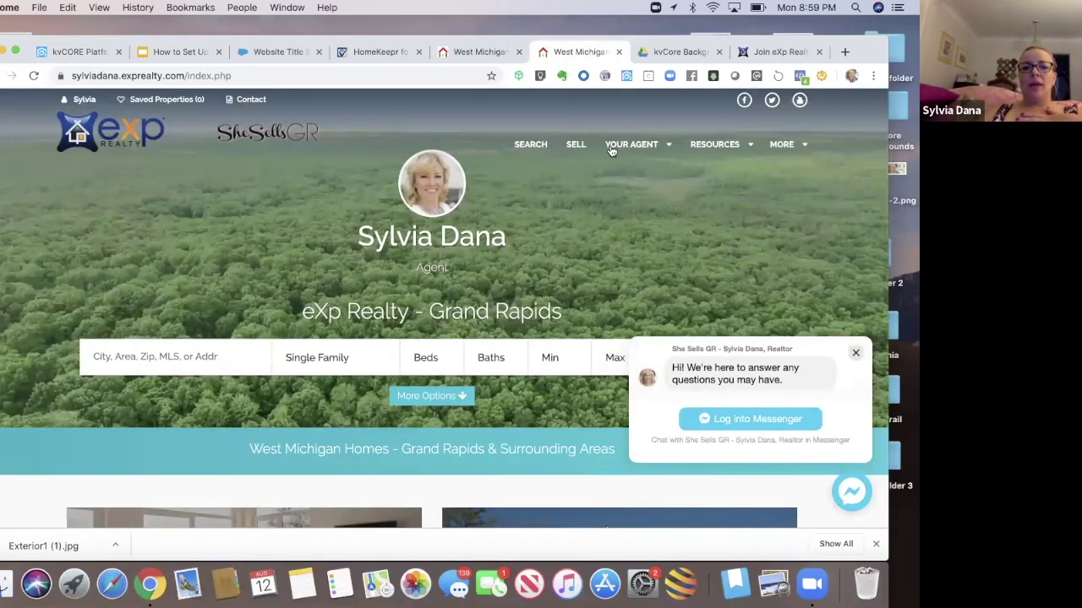
{"action": "mouse_move", "coordinate": [625, 147]}
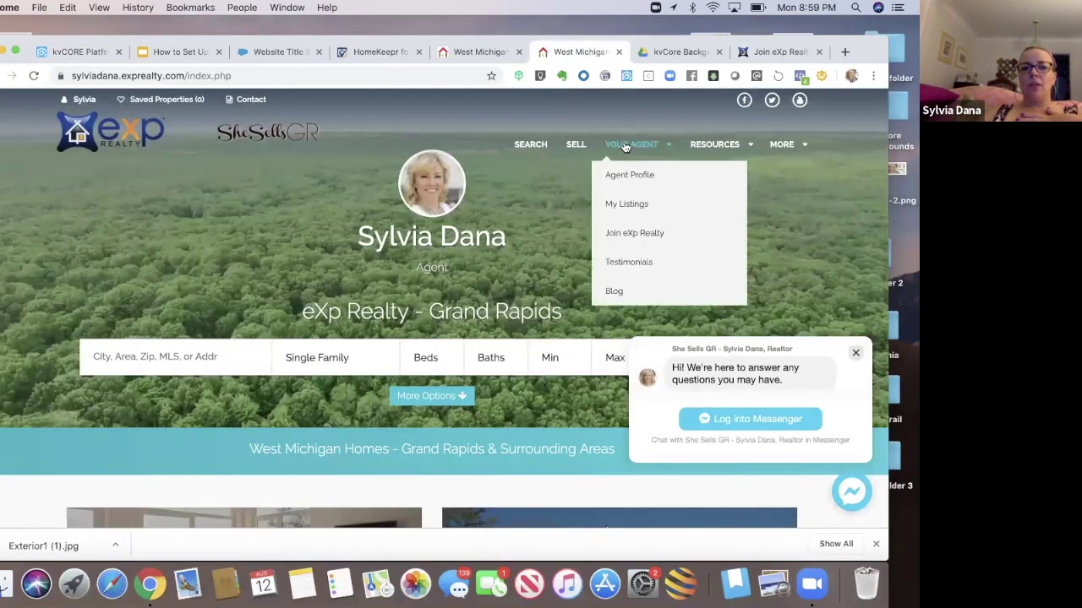
{"action": "left_click", "coordinate": [618, 237]}
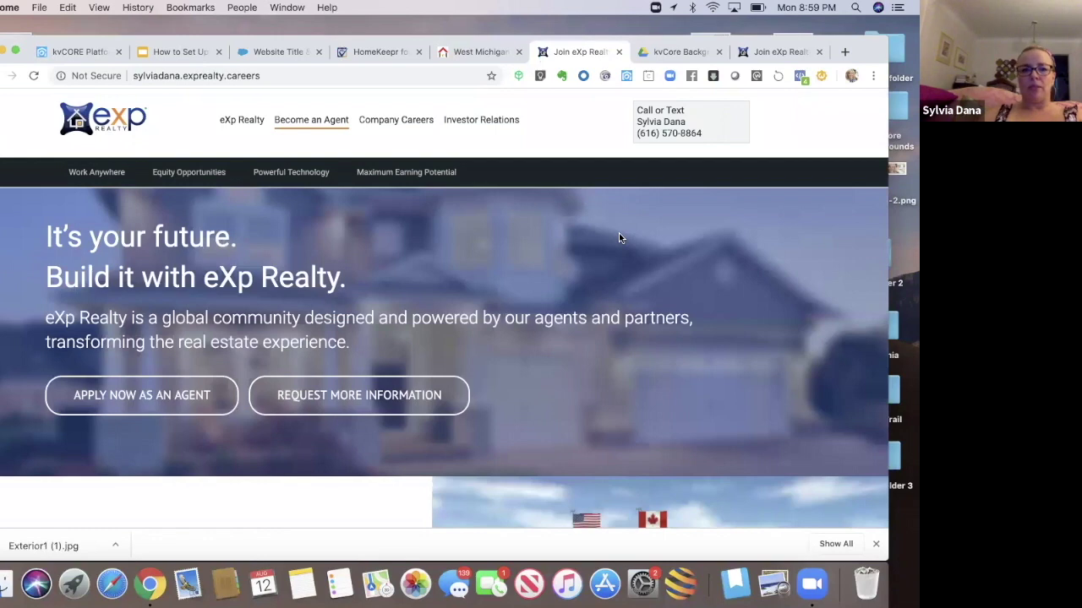
- Switch to the kvCore Set Up Template spreadsheet and review the Website Title, Meta title, Background Photo and Secondary Logo rows
{"action": "left_click", "coordinate": [85, 52]}
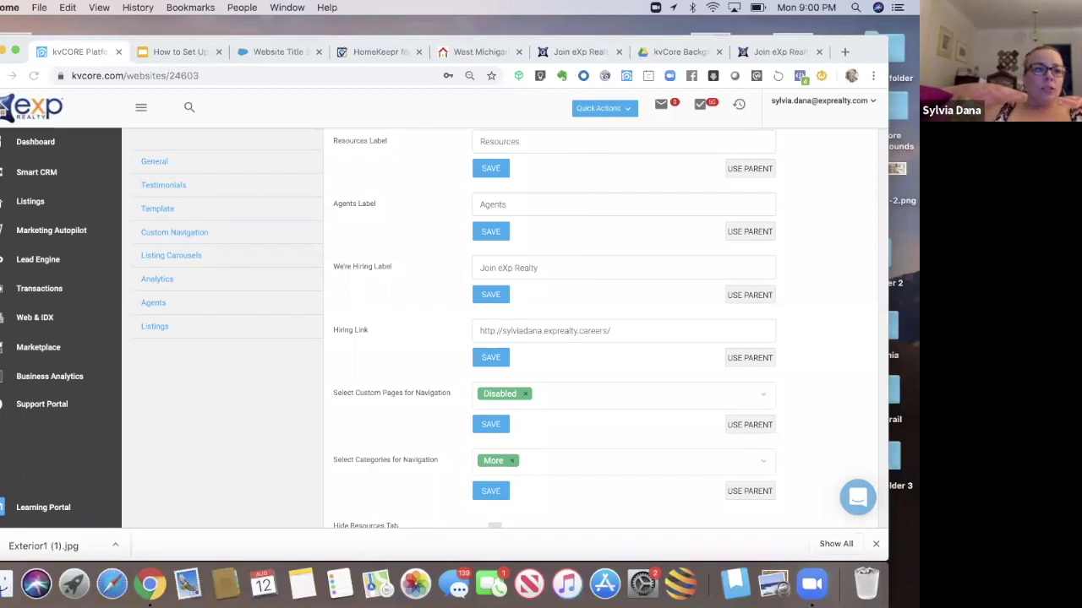
{"action": "key", "text": "super+grave"}
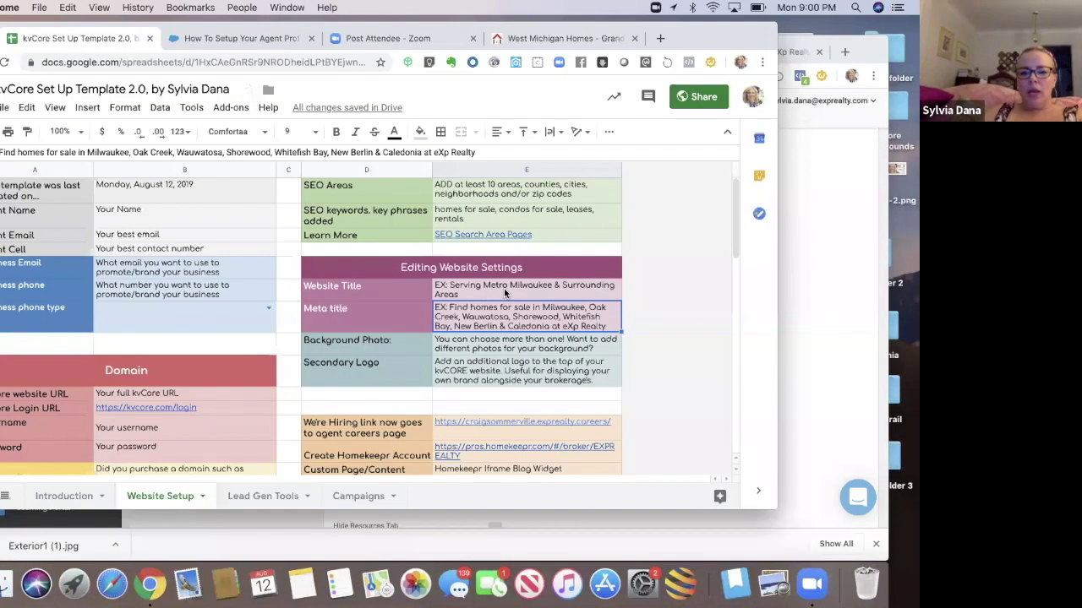
{"action": "left_click", "coordinate": [504, 293]}
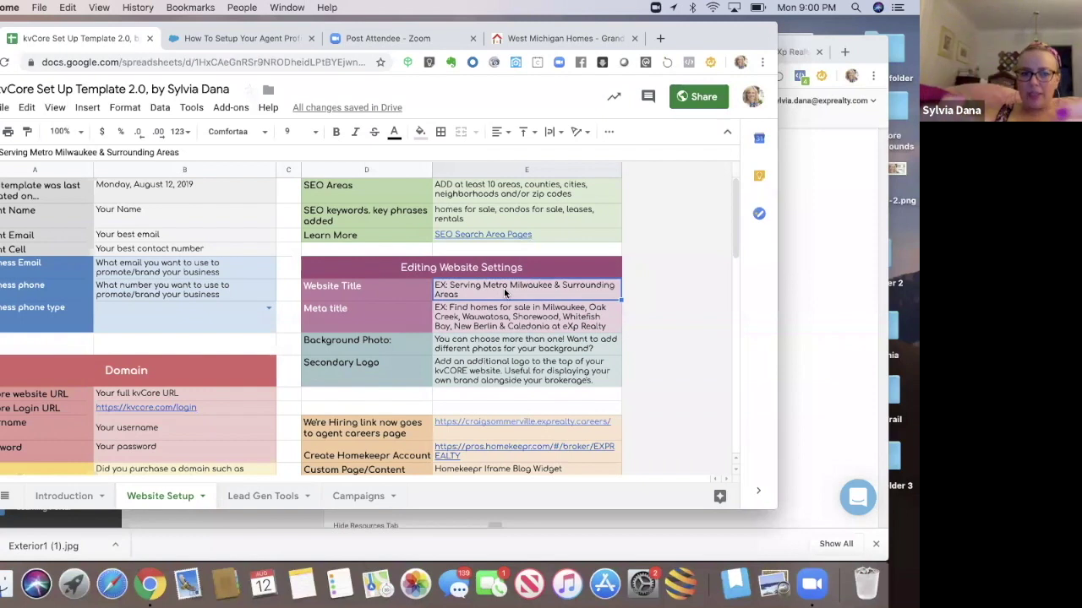
{"action": "key", "text": "Down"}
{"action": "key", "text": "Up"}
{"action": "key", "text": "Down"}
{"action": "key", "text": "Down"}
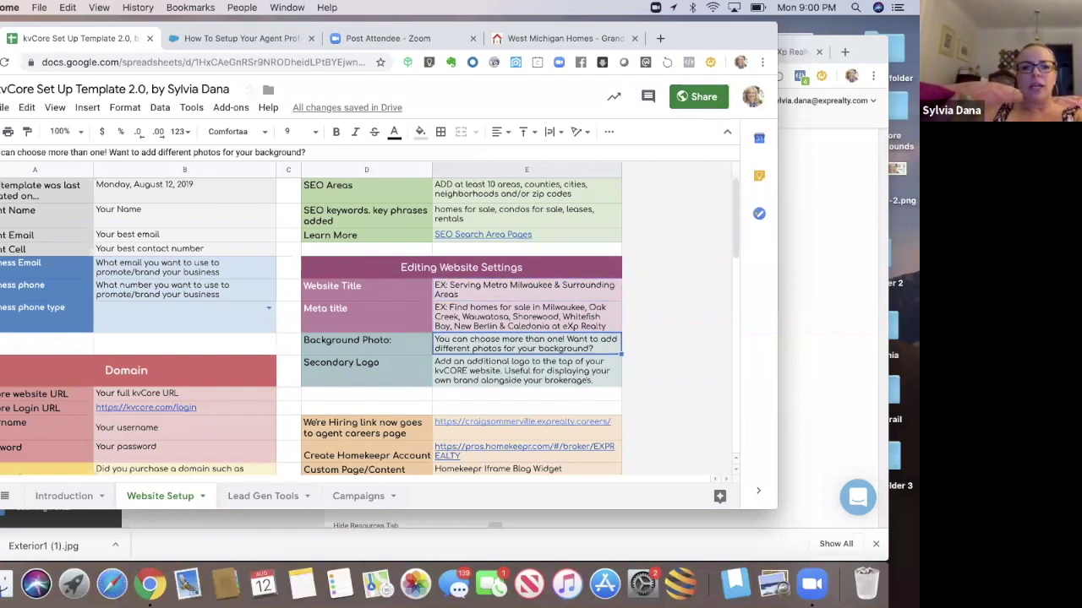
{"action": "key", "text": "Down"}
{"action": "key", "text": "Up"}
{"action": "key", "text": "Down"}
{"action": "key", "text": "Up"}
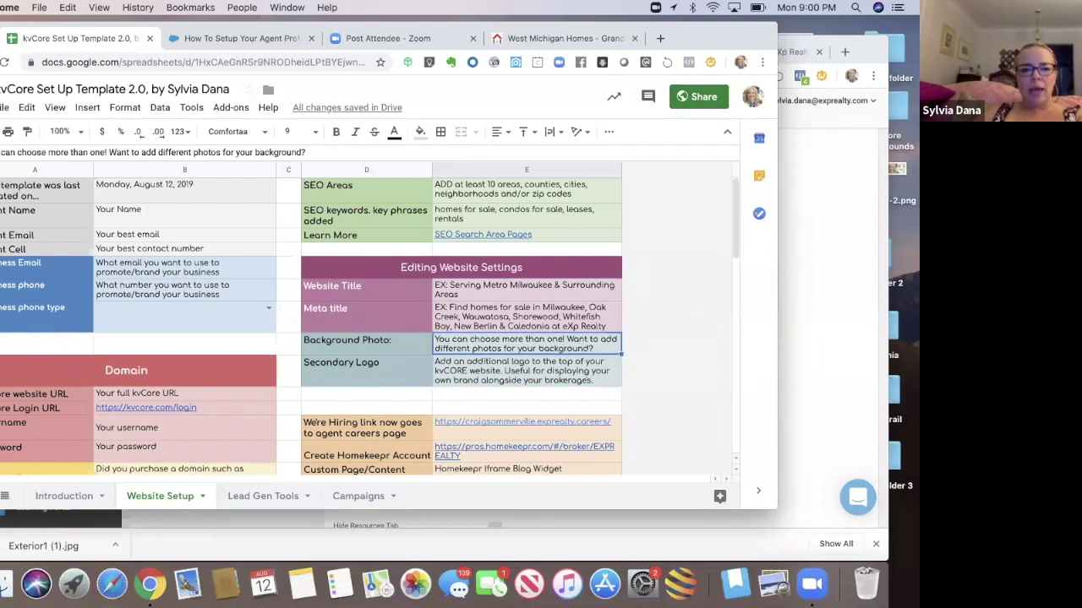
- Go through the template's rows from Secondary Logo to the Homekeepr entries and back to the We're Hiring link
{"action": "key", "text": "Down"}
{"action": "key", "text": "Down"}
{"action": "key", "text": "Down"}
{"action": "key", "text": "Down"}
{"action": "key", "text": "Down"}
{"action": "key", "text": "Down"}
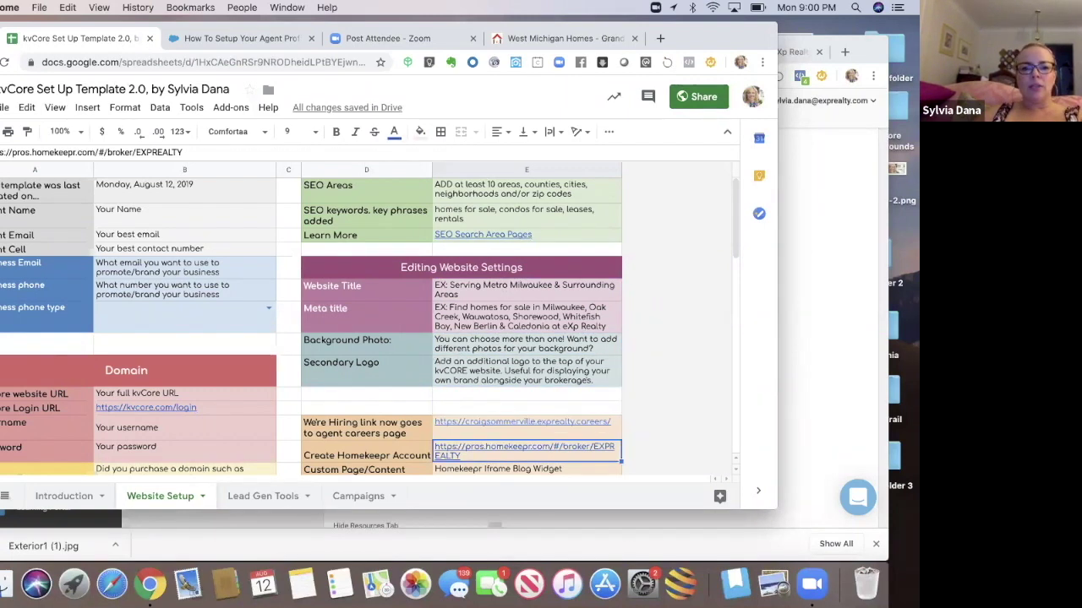
{"action": "key", "text": "Down"}
{"action": "key", "text": "Up"}
{"action": "key", "text": "Up"}
{"action": "key", "text": "Up"}
{"action": "key", "text": "Up"}
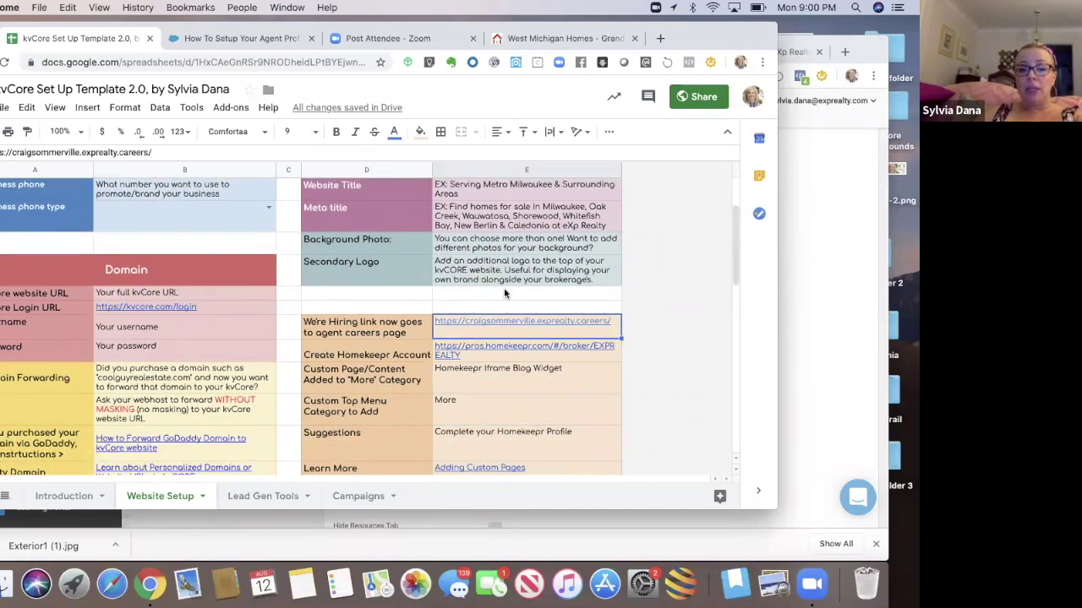
- Review the template's We're Hiring link, Create Homekeepr Account and custom page rows, down to the website color accent
{"action": "left_click", "coordinate": [380, 332]}
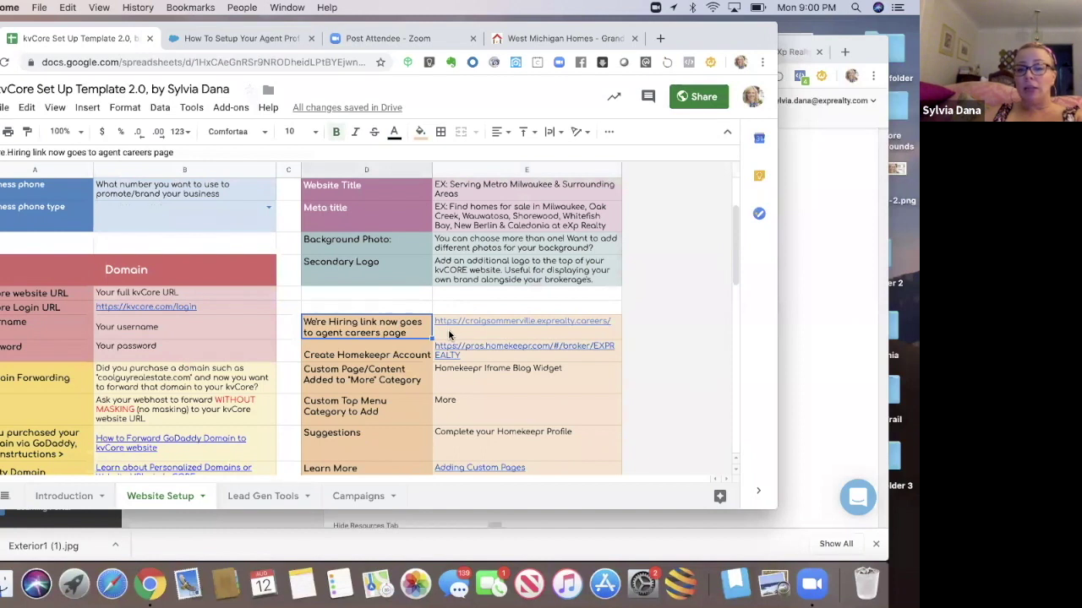
{"action": "left_click", "coordinate": [449, 335]}
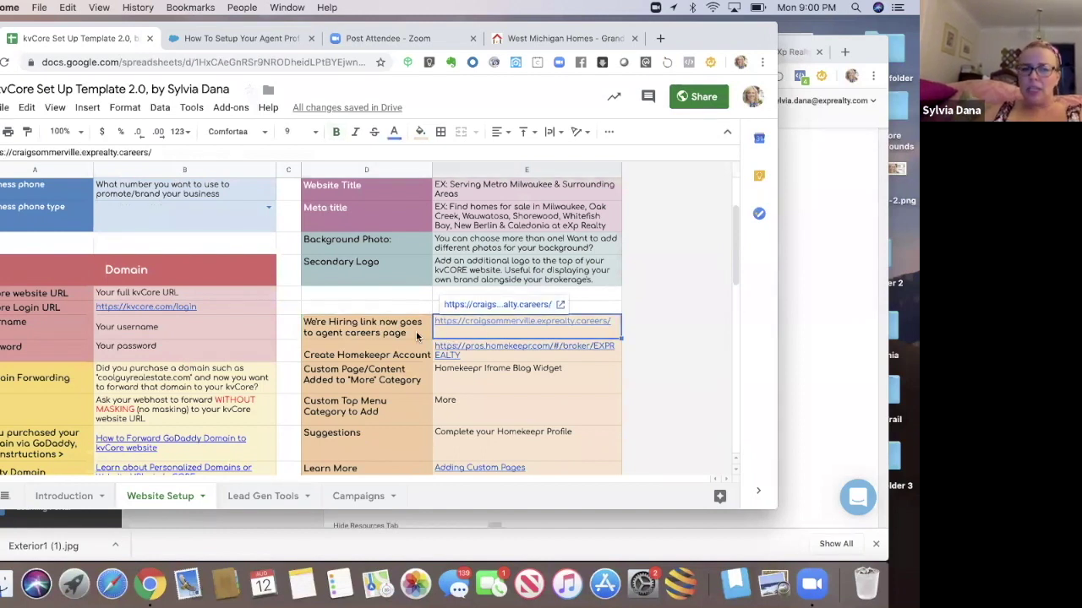
{"action": "left_click", "coordinate": [497, 357]}
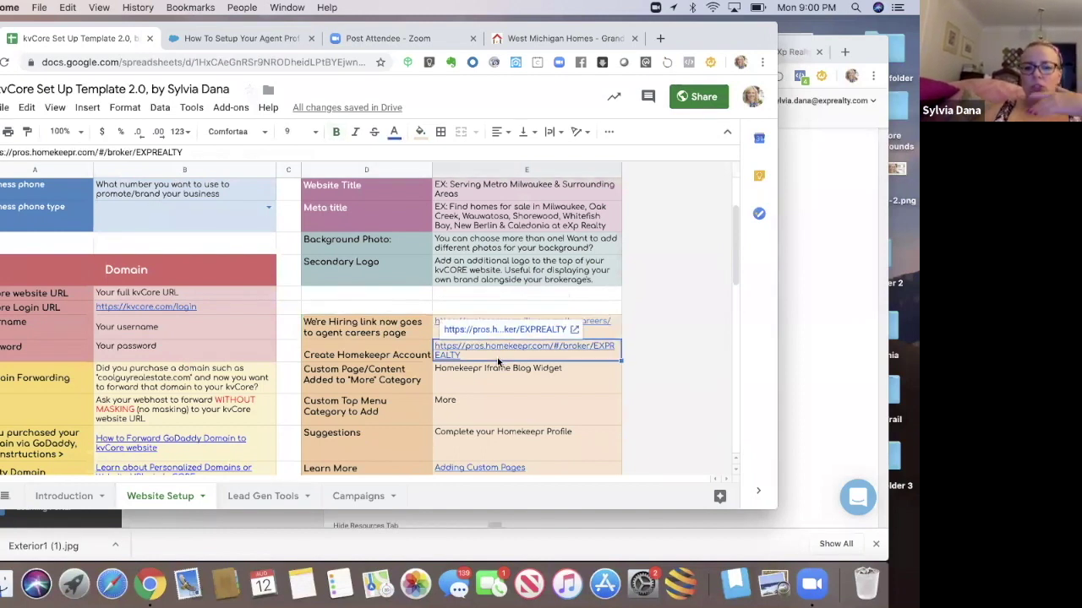
{"action": "key", "text": "Down"}
{"action": "key", "text": "Down"}
{"action": "key", "text": "Down"}
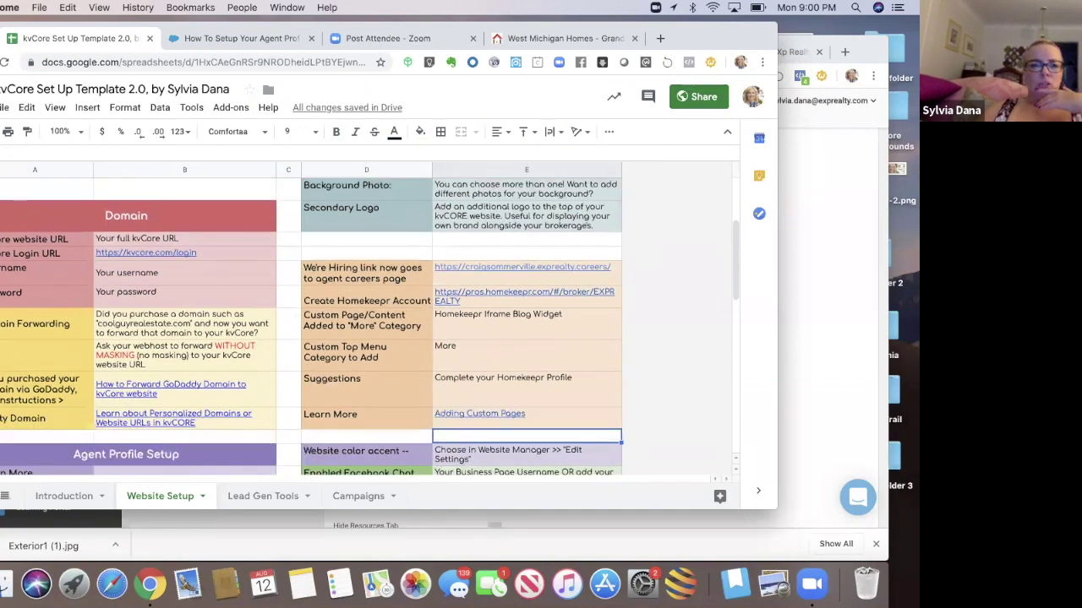
{"action": "key", "text": "Down"}
- Move the template window aside, bring the kvCORE browser window forward, and check the slide 7 topics in the presentation
{"action": "left_click_drag", "start_coordinate": [735, 38], "coordinate": [863, 52]}
{"action": "left_click", "coordinate": [47, 452]}
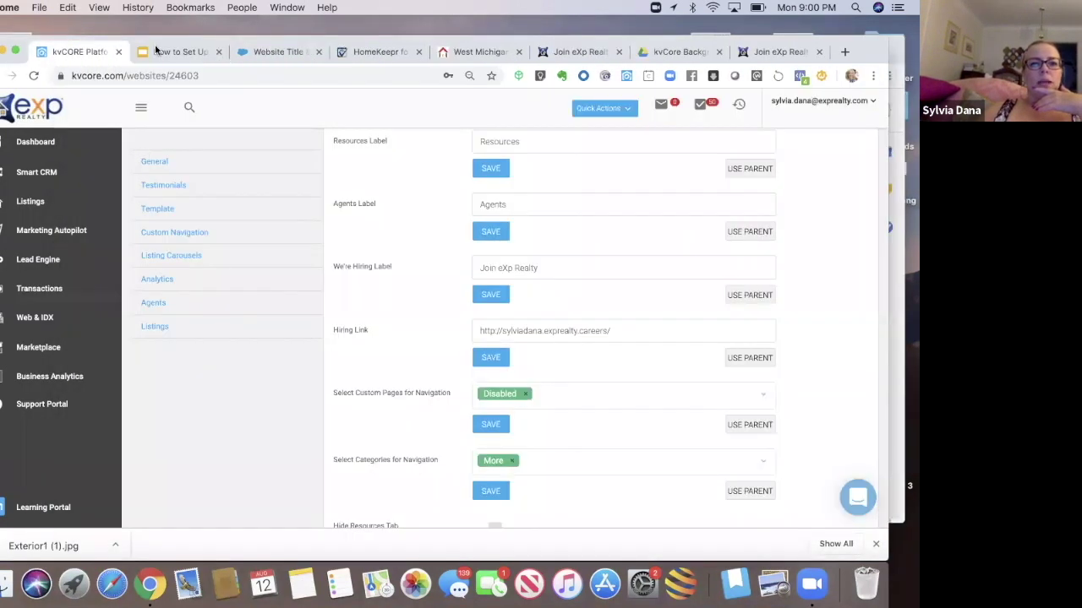
{"action": "left_click", "coordinate": [158, 52]}
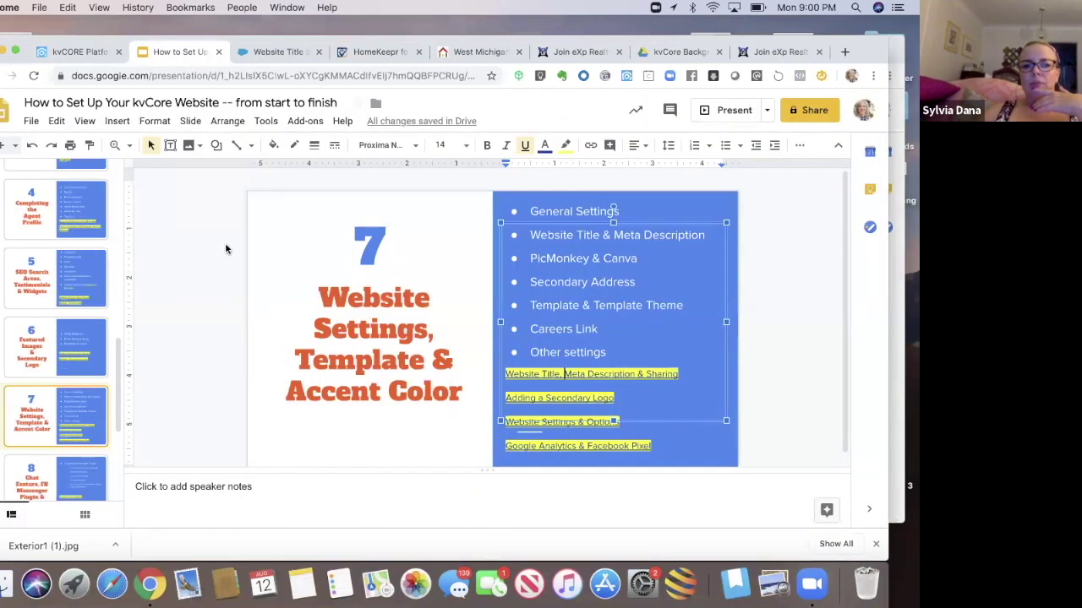
{"action": "left_click", "coordinate": [190, 245]}
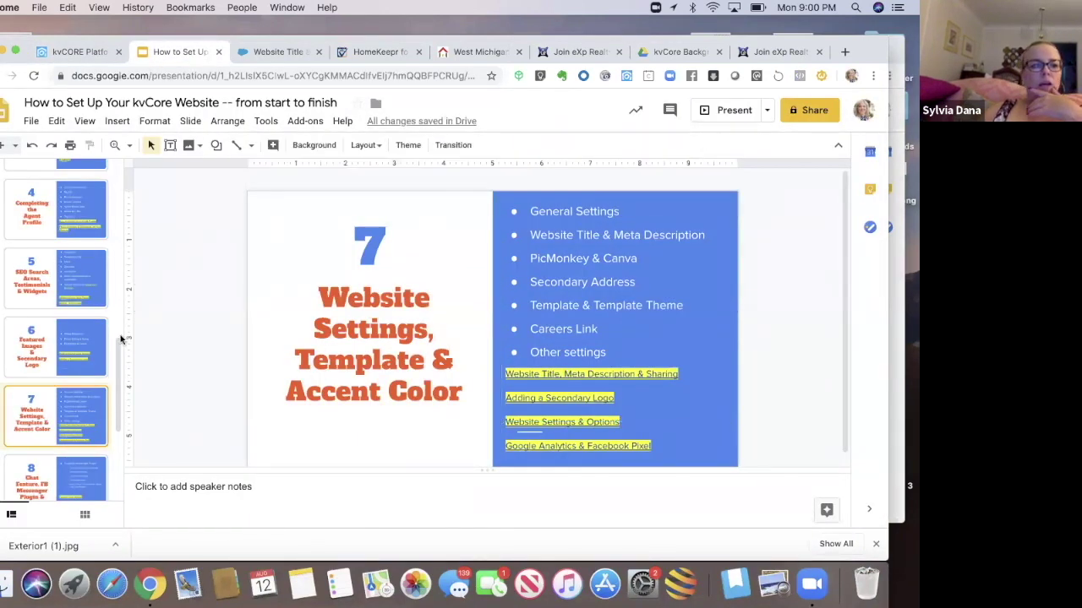
{"action": "mouse_move", "coordinate": [118, 351]}
{"action": "left_mouse_down"}
{"action": "mouse_move", "coordinate": [118, 338]}
{"action": "mouse_move", "coordinate": [118, 353]}
{"action": "left_mouse_up"}
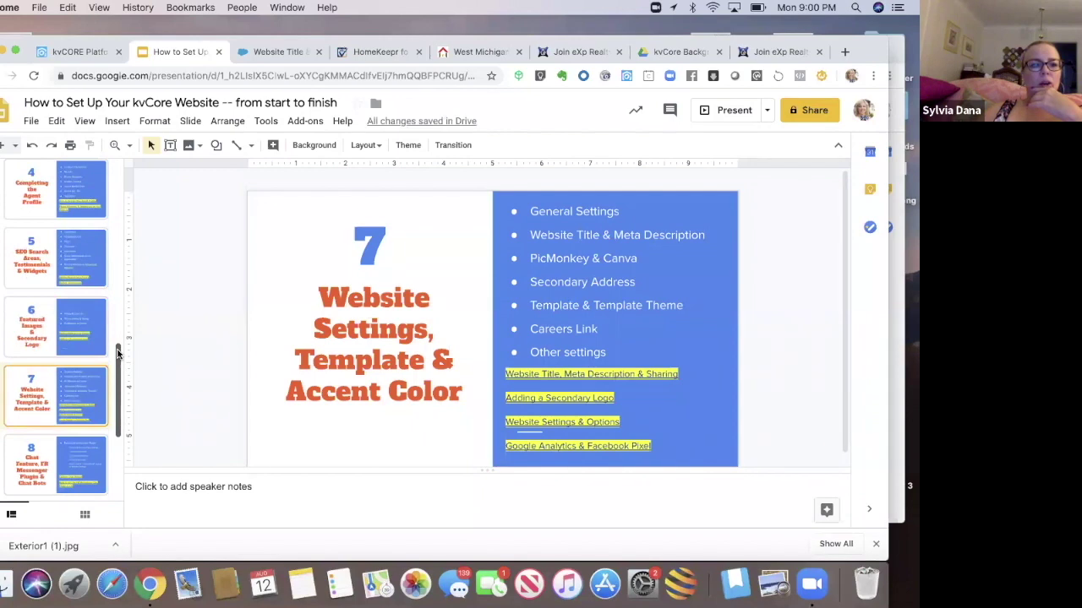
- Return to the kvCORE website settings and review the remaining Custom Navigation options, including the hide-tab switches, and the Listing Carousels section
{"action": "left_click", "coordinate": [96, 53]}
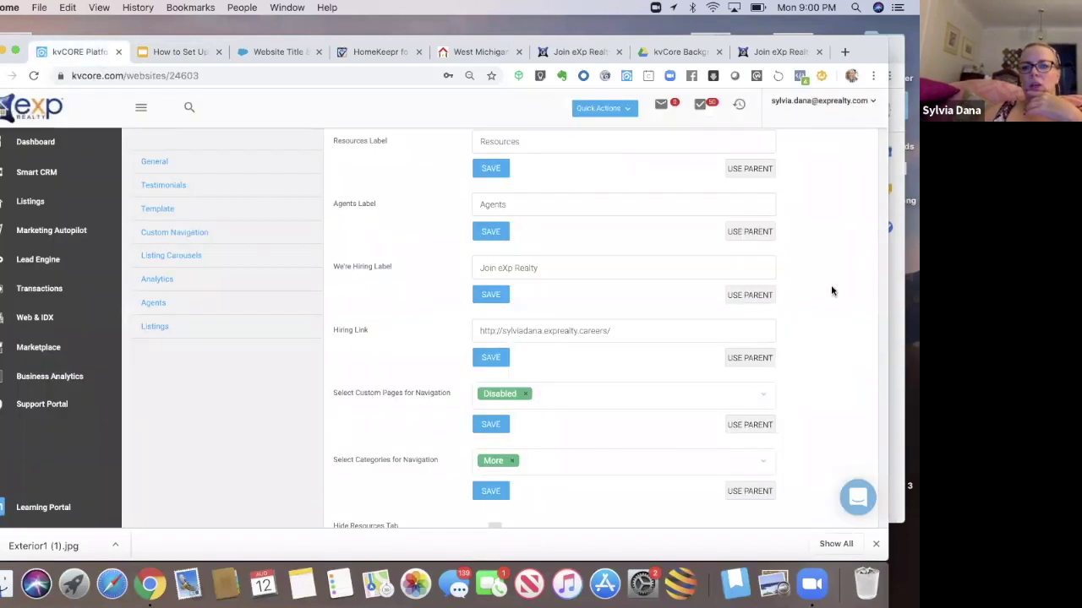
{"action": "scroll", "coordinate": [831, 291], "scroll_direction": "down", "scroll_amount": 5}
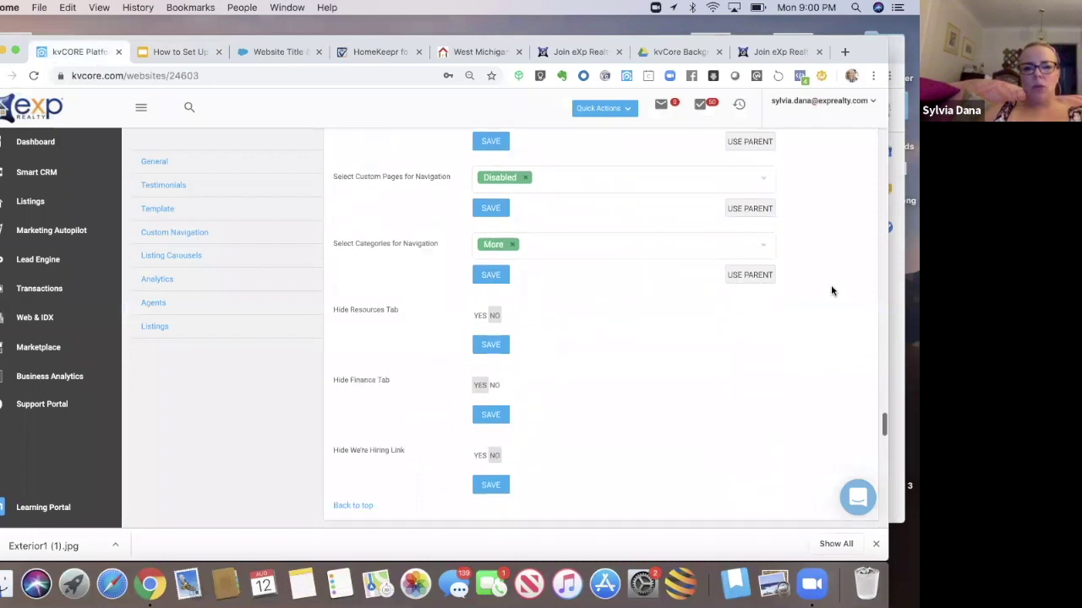
{"action": "scroll", "coordinate": [831, 291], "scroll_direction": "down", "scroll_amount": 3}
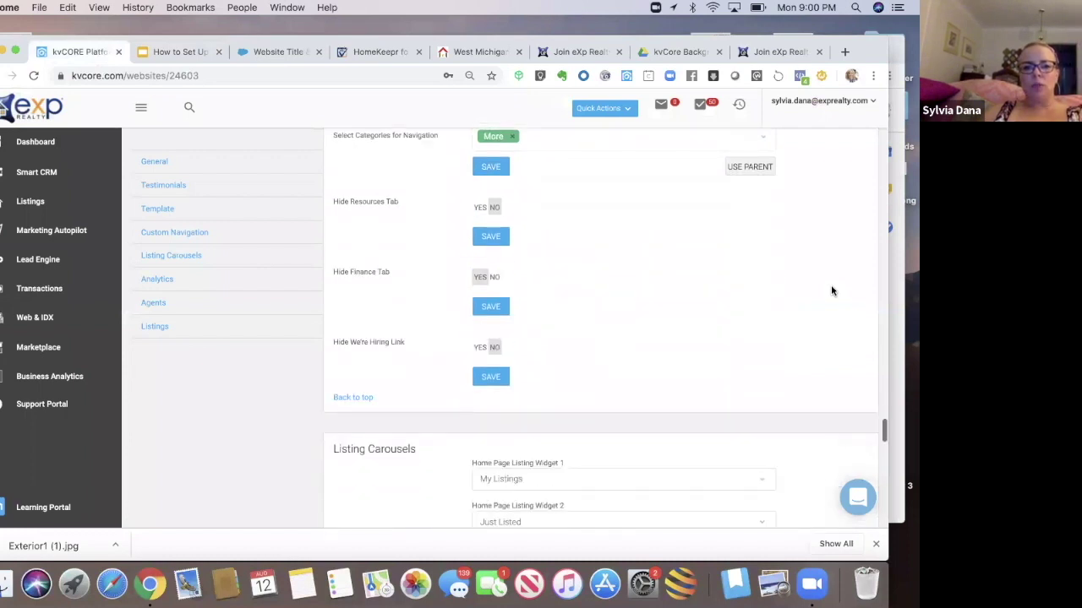
{"action": "scroll", "coordinate": [832, 290], "scroll_direction": "down", "scroll_amount": 2}
{"action": "scroll", "coordinate": [831, 291], "scroll_direction": "up", "scroll_amount": 1}
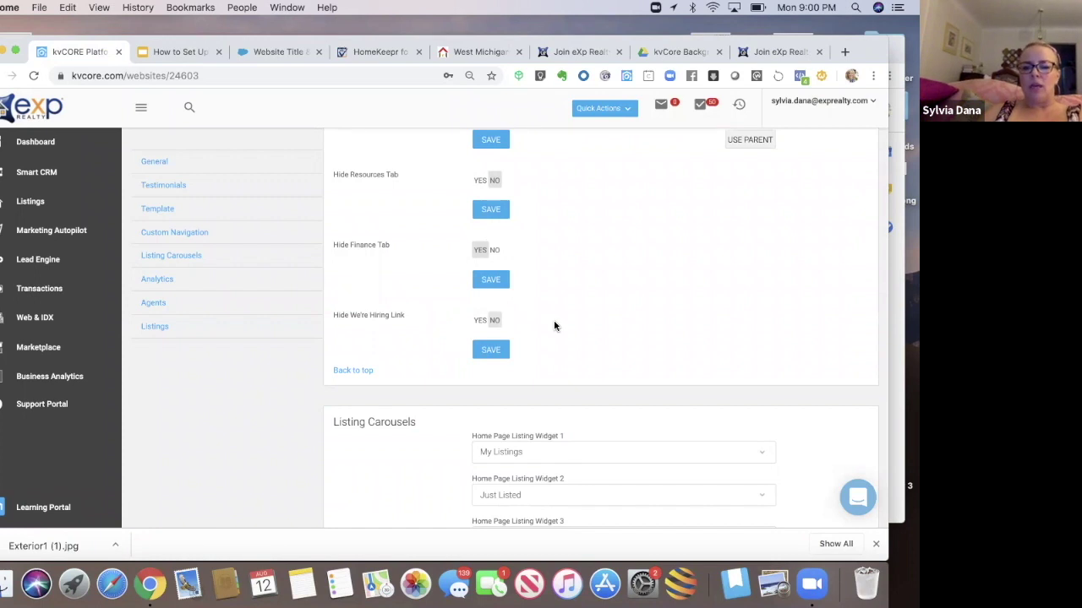
{"action": "scroll", "coordinate": [554, 325], "scroll_direction": "down", "scroll_amount": 5}
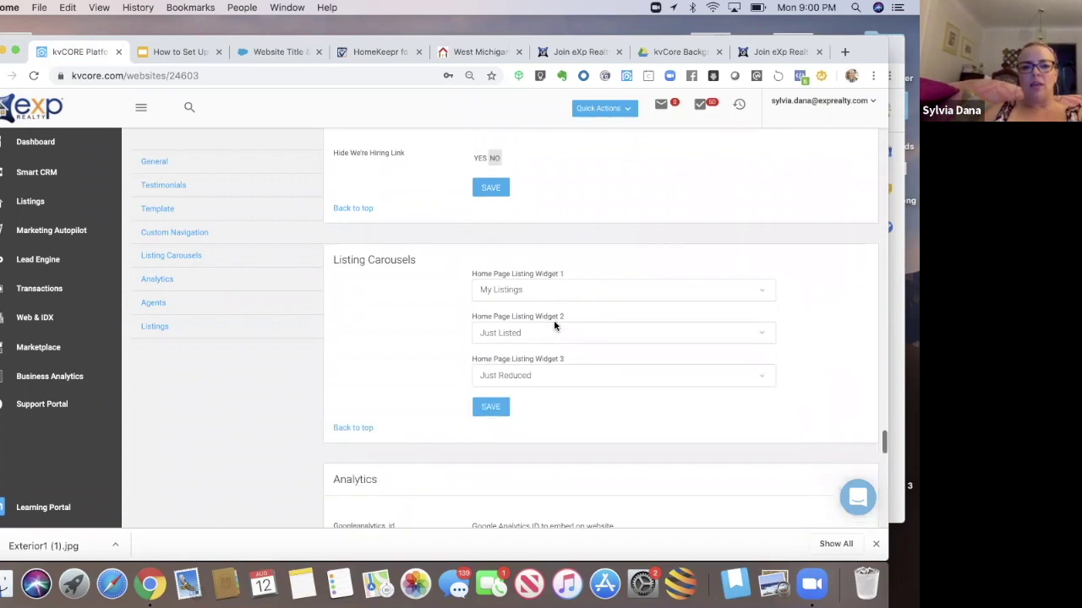
- Review the choices for the three Home Page Listing Widgets in the Listing Carousels section without changing any
{"action": "scroll", "coordinate": [554, 325], "scroll_direction": "down", "scroll_amount": 2}
{"action": "left_click", "coordinate": [586, 243]}
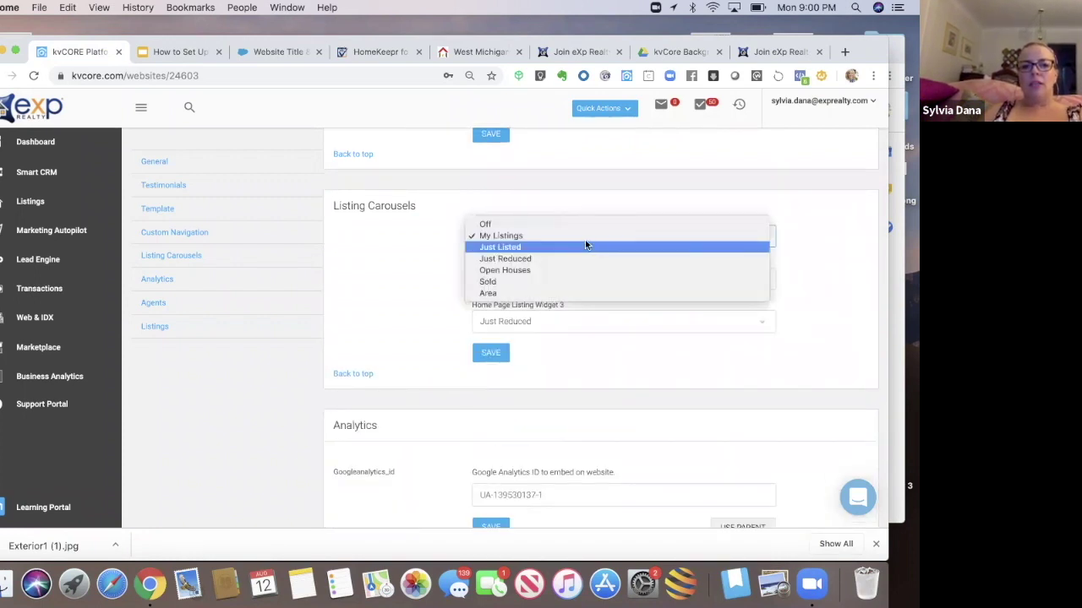
{"action": "left_click", "coordinate": [407, 284]}
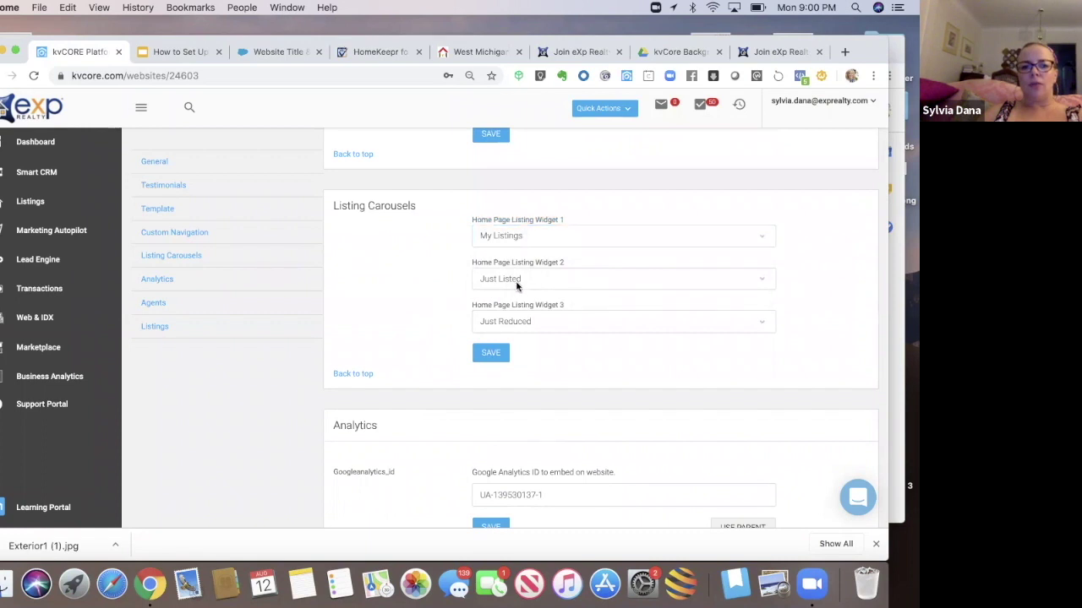
{"action": "left_click", "coordinate": [517, 286]}
{"action": "left_click", "coordinate": [432, 288]}
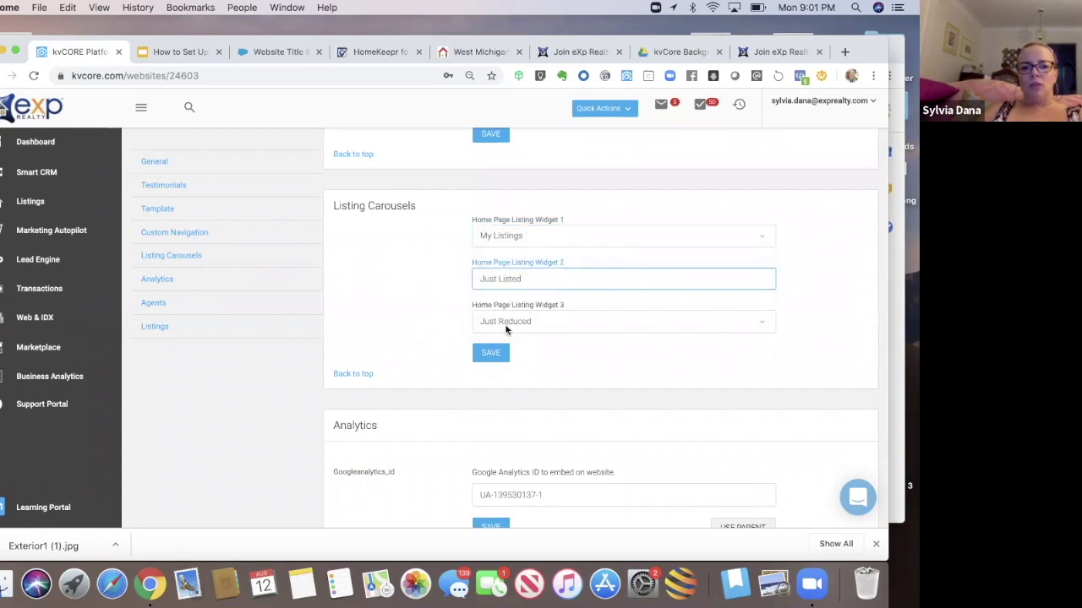
{"action": "left_click", "coordinate": [506, 326]}
{"action": "left_click", "coordinate": [427, 332]}
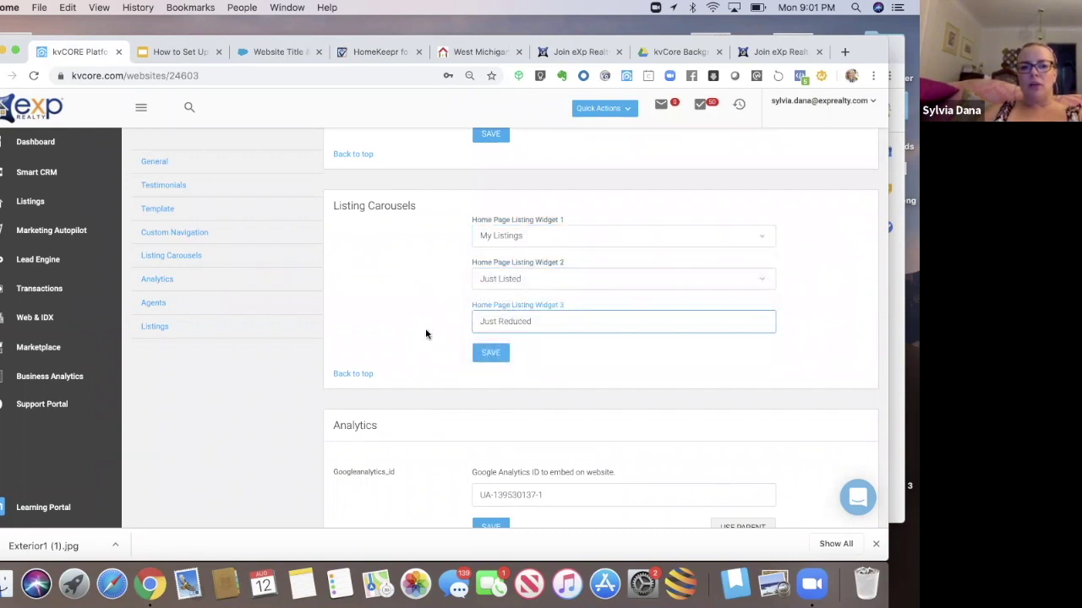
- Review the Google Analytics ID setting and the Agents section's Use Agent Info For Tagline option
{"action": "scroll", "coordinate": [426, 333], "scroll_direction": "down", "scroll_amount": 3}
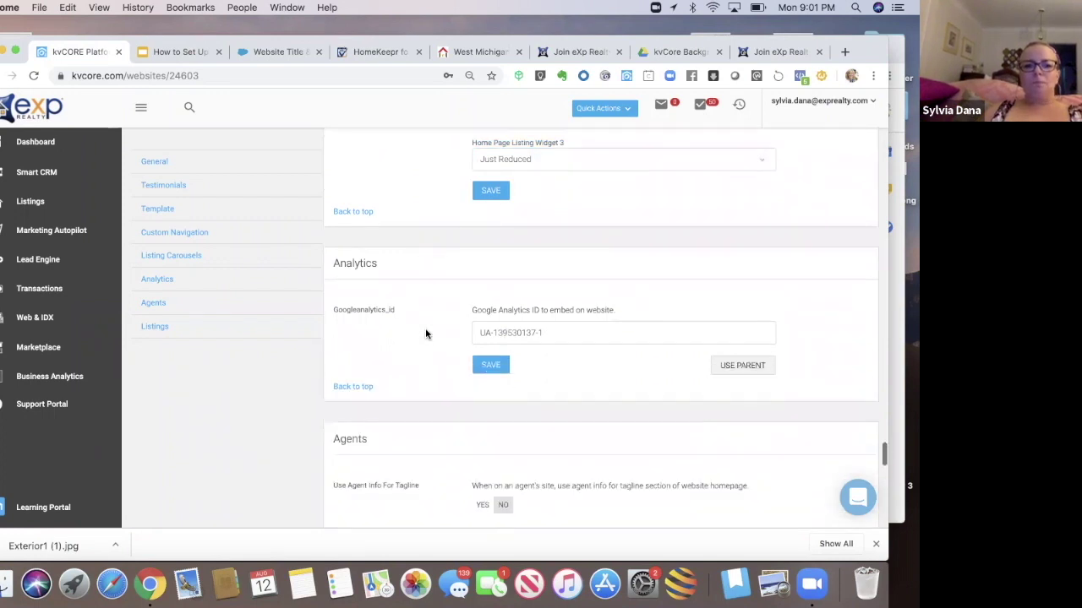
{"action": "scroll", "coordinate": [426, 333], "scroll_direction": "down", "scroll_amount": 1}
{"action": "scroll", "coordinate": [426, 333], "scroll_direction": "down", "scroll_amount": 1}
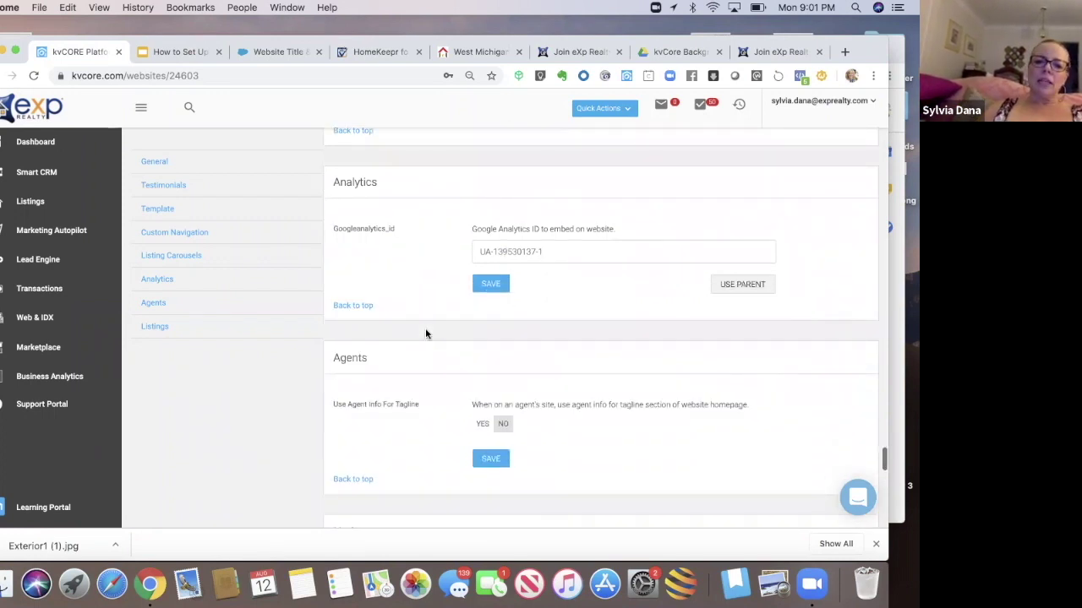
{"action": "scroll", "coordinate": [425, 333], "scroll_direction": "down", "scroll_amount": 1}
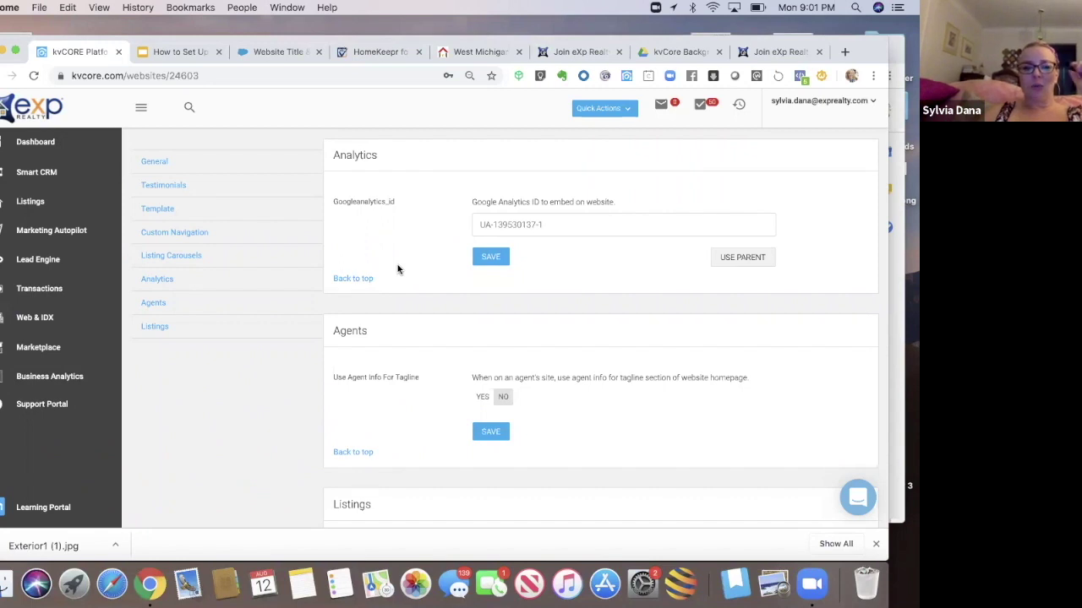
{"action": "scroll", "coordinate": [398, 269], "scroll_direction": "down", "scroll_amount": 3}
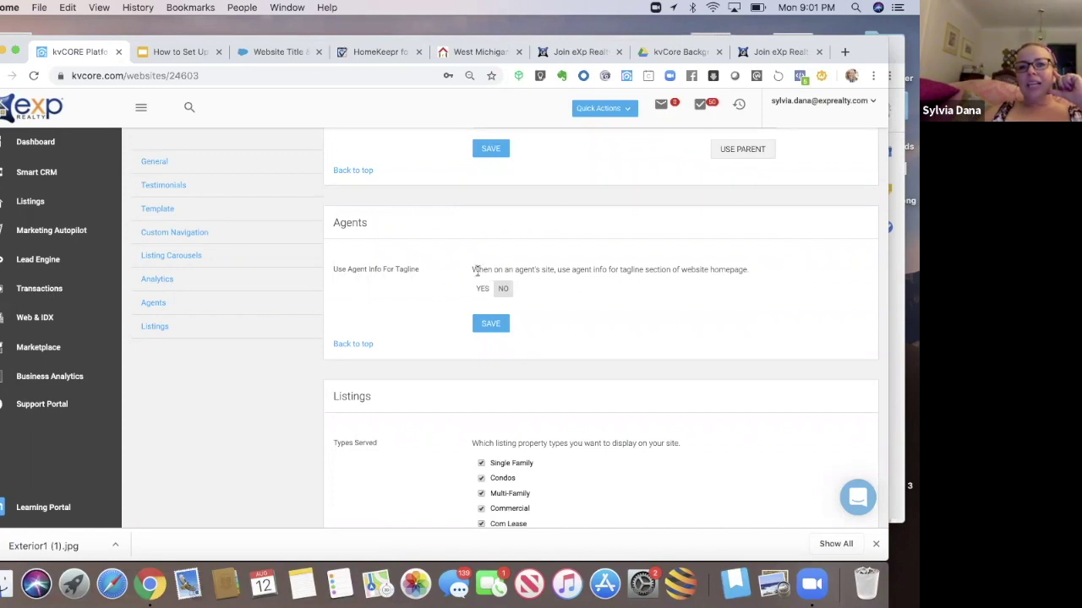
- Compare the Use Agent Info For Tagline setting with the tagline on the live West Michigan homepage, and return to the settings
{"action": "left_click_drag", "start_coordinate": [869, 61], "coordinate": [870, 76]}
{"action": "left_click", "coordinate": [491, 69]}
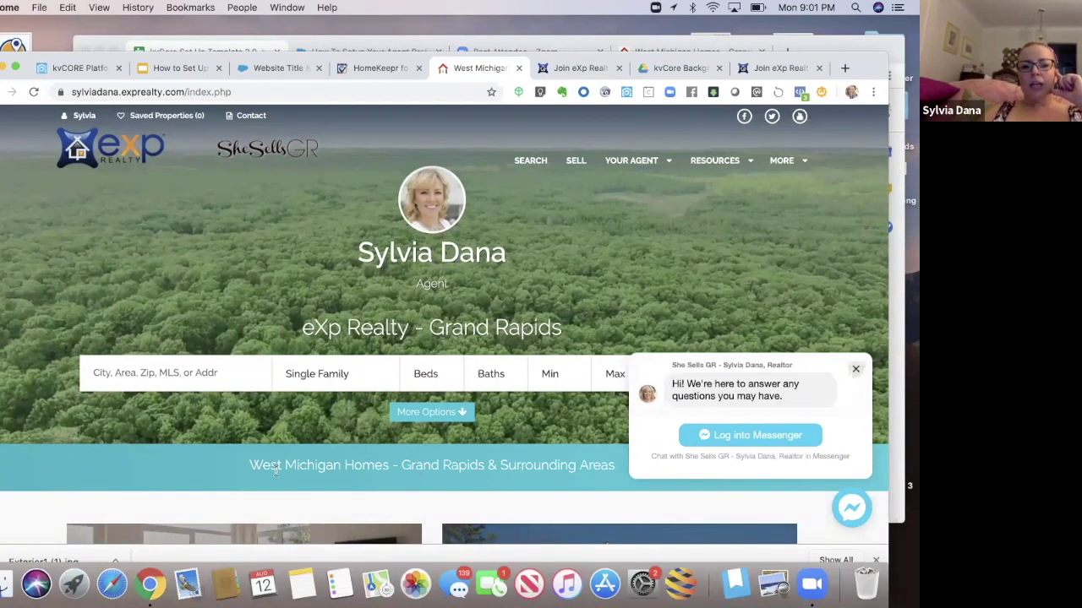
{"action": "left_click", "coordinate": [73, 71]}
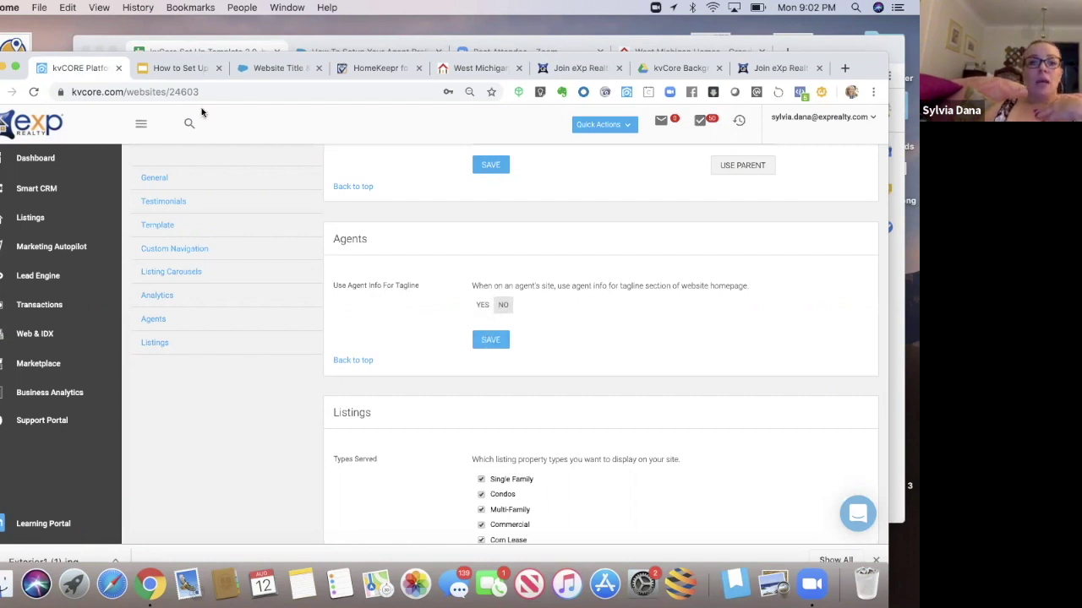
{"action": "left_click", "coordinate": [464, 70]}
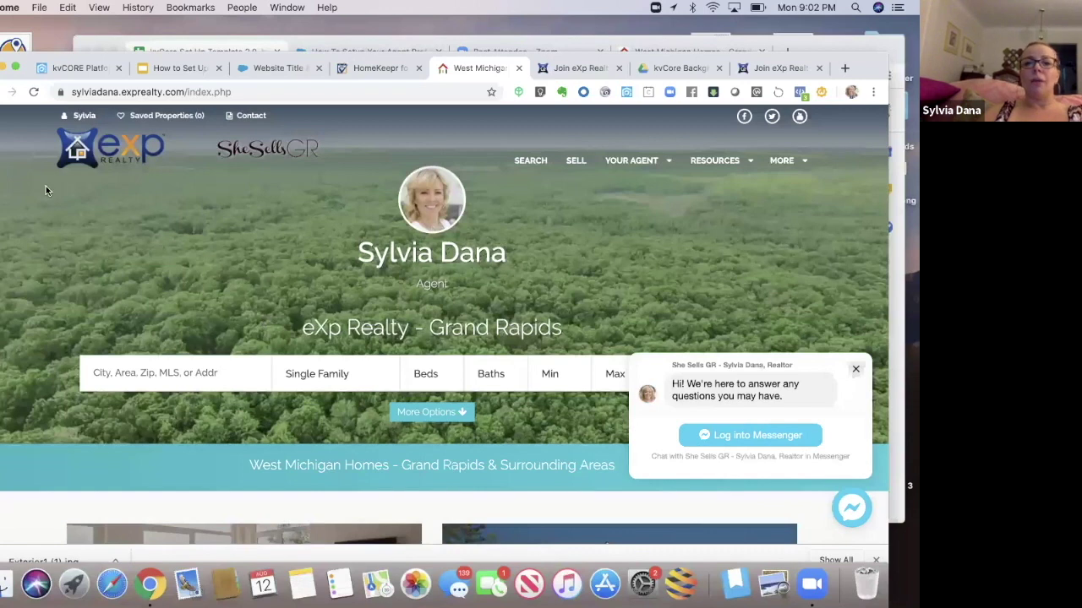
{"action": "left_click", "coordinate": [64, 70]}
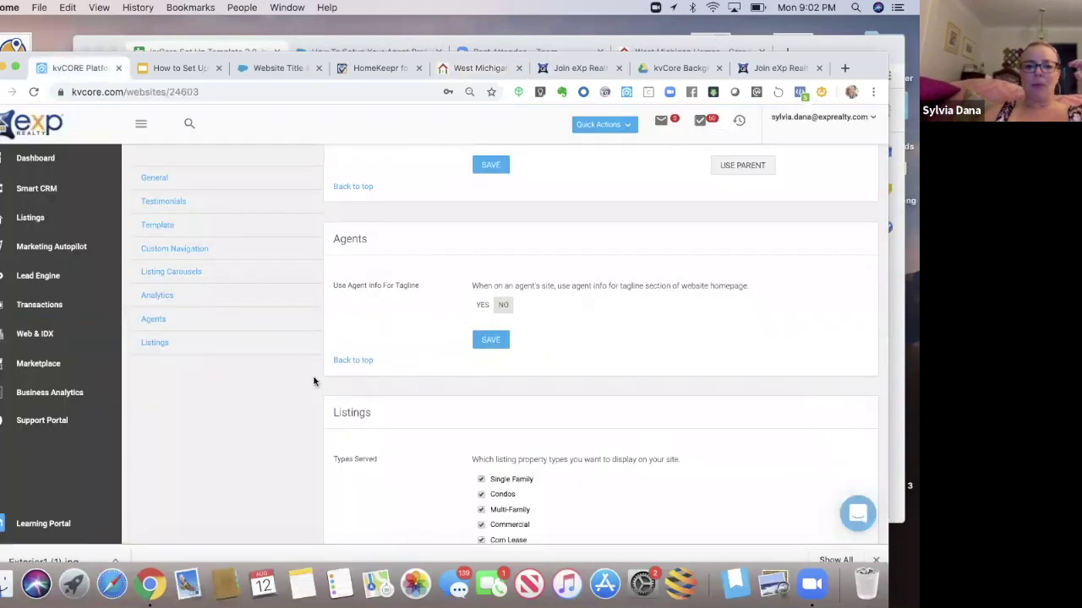
- Review the Types Served options under Listings, and examine the pending homes in the live homepage's My Listings carousel
{"action": "scroll", "coordinate": [396, 395], "scroll_direction": "down", "scroll_amount": 5}
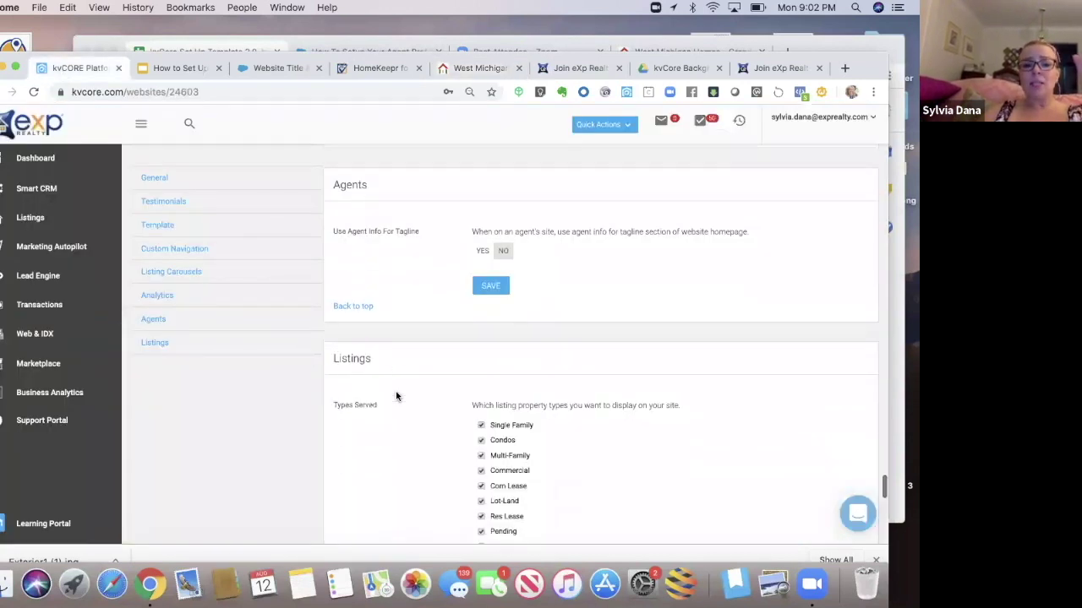
{"action": "scroll", "coordinate": [397, 393], "scroll_direction": "down", "scroll_amount": 2}
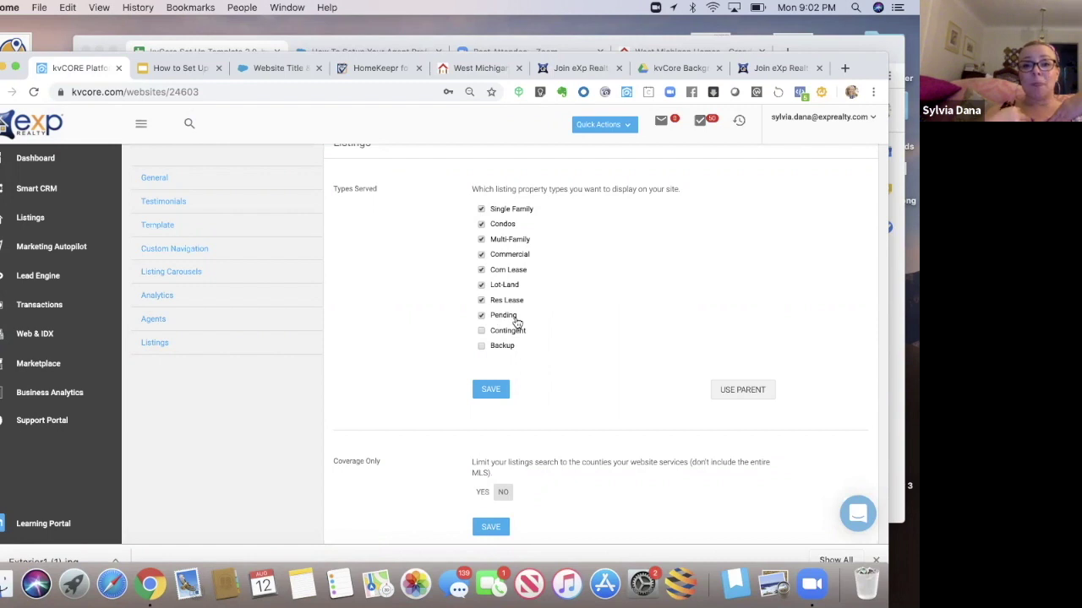
{"action": "left_click", "coordinate": [477, 70]}
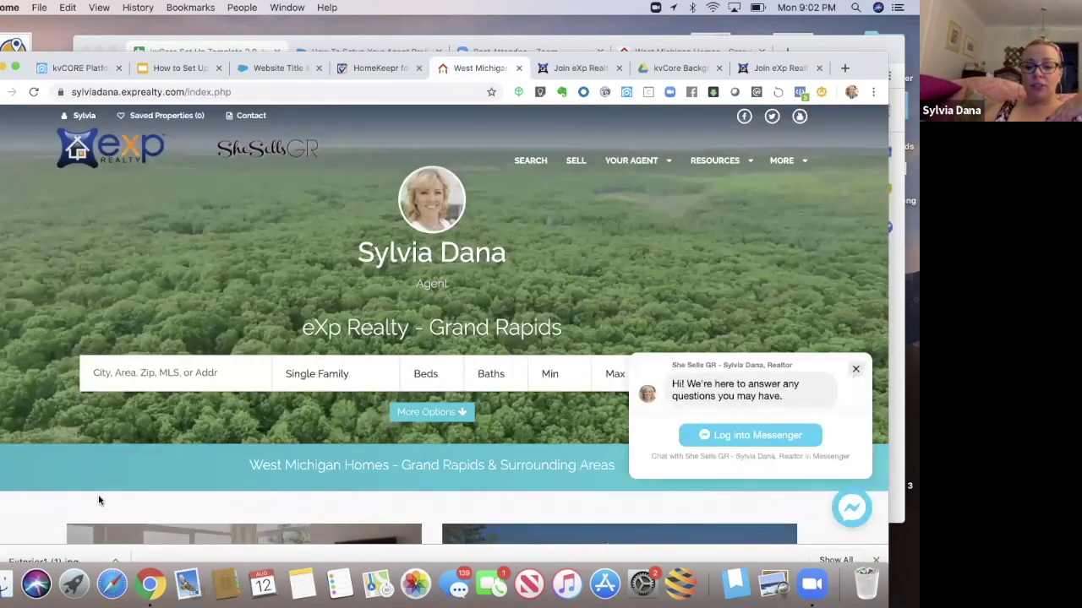
{"action": "scroll", "coordinate": [98, 500], "scroll_direction": "down", "scroll_amount": 2}
{"action": "scroll", "coordinate": [98, 500], "scroll_direction": "down", "scroll_amount": 10}
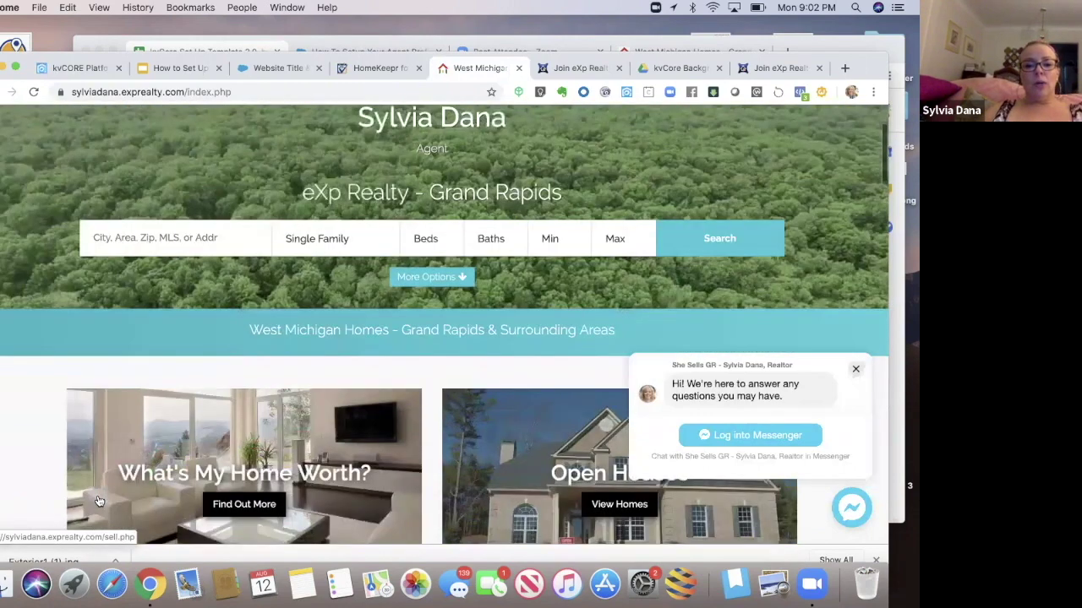
{"action": "scroll", "coordinate": [98, 501], "scroll_direction": "down", "scroll_amount": 5}
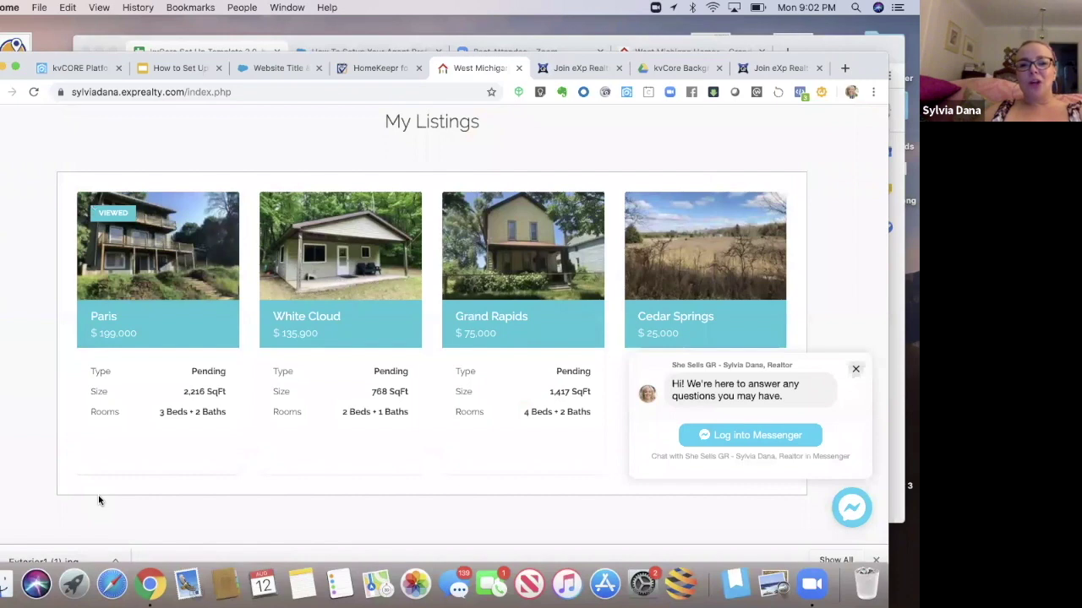
{"action": "scroll", "coordinate": [98, 500], "scroll_direction": "down", "scroll_amount": 1}
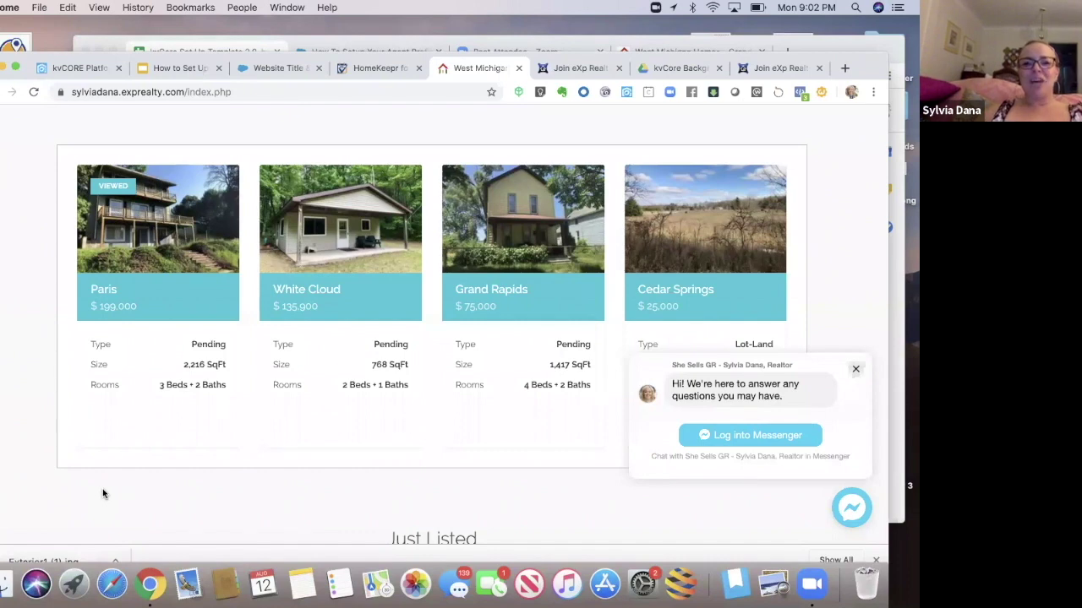
- Return to the kvCORE website settings and review the Pending, Contingent and Backup options under Types Served
{"action": "right_click", "coordinate": [86, 75]}
{"action": "left_click", "coordinate": [68, 74]}
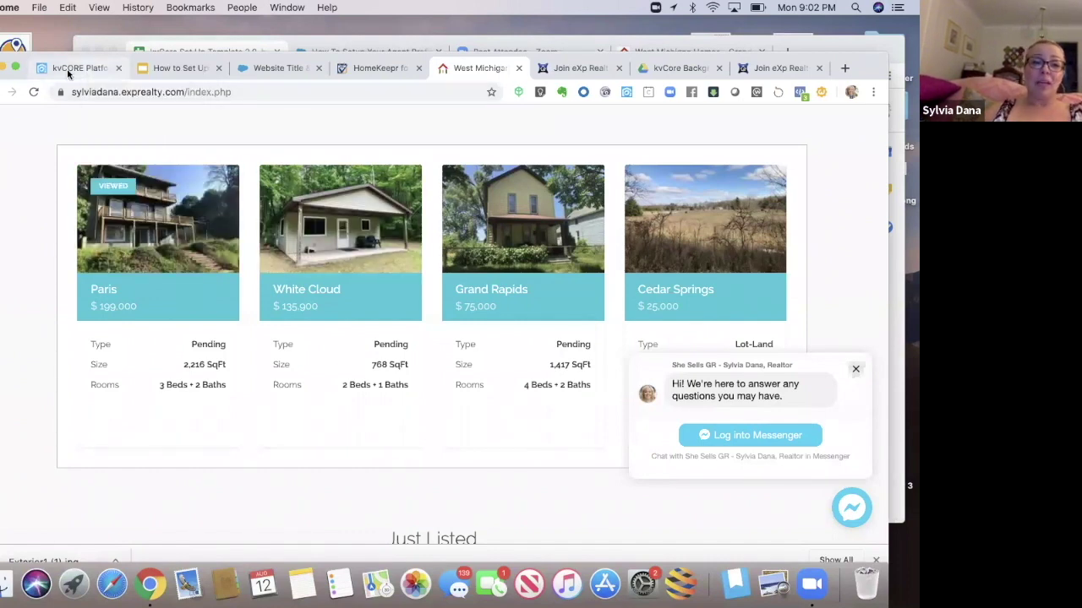
{"action": "left_click", "coordinate": [66, 69]}
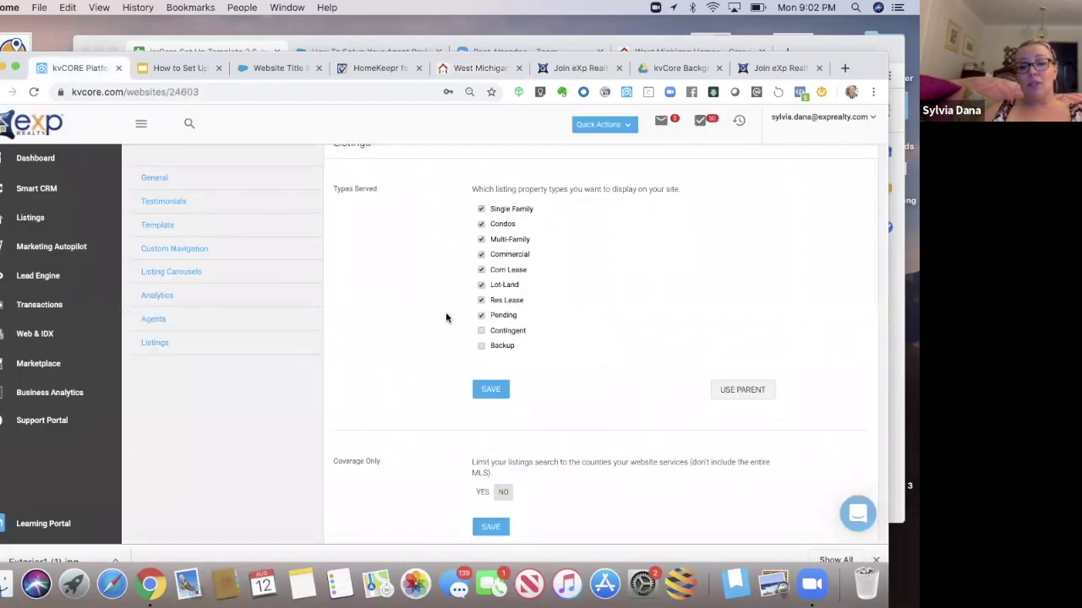
{"action": "left_click", "coordinate": [481, 331]}
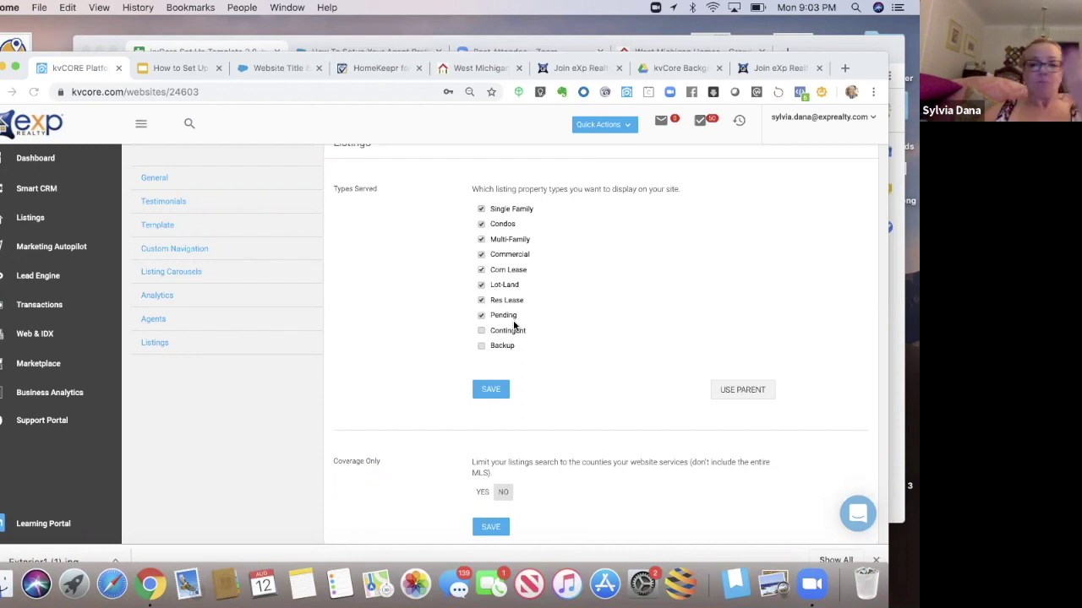
- Show the support chat's conversation options, close the chat, and review the Coverage Only and Don't Scrub Areas settings
{"action": "left_click", "coordinate": [855, 510]}
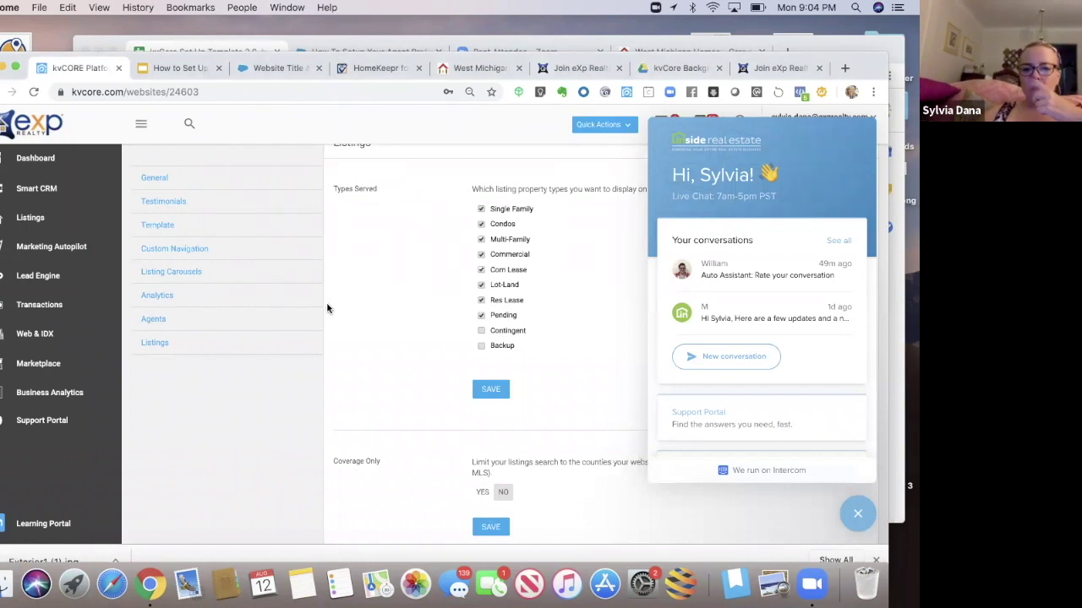
{"action": "scroll", "coordinate": [327, 309], "scroll_direction": "down", "scroll_amount": 5}
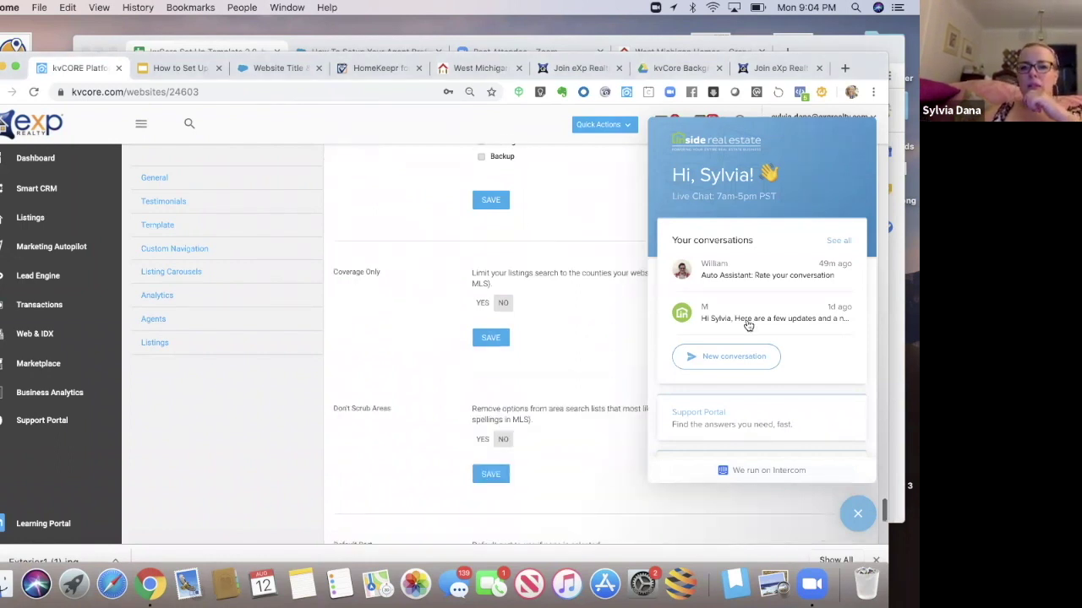
{"action": "left_click", "coordinate": [860, 508]}
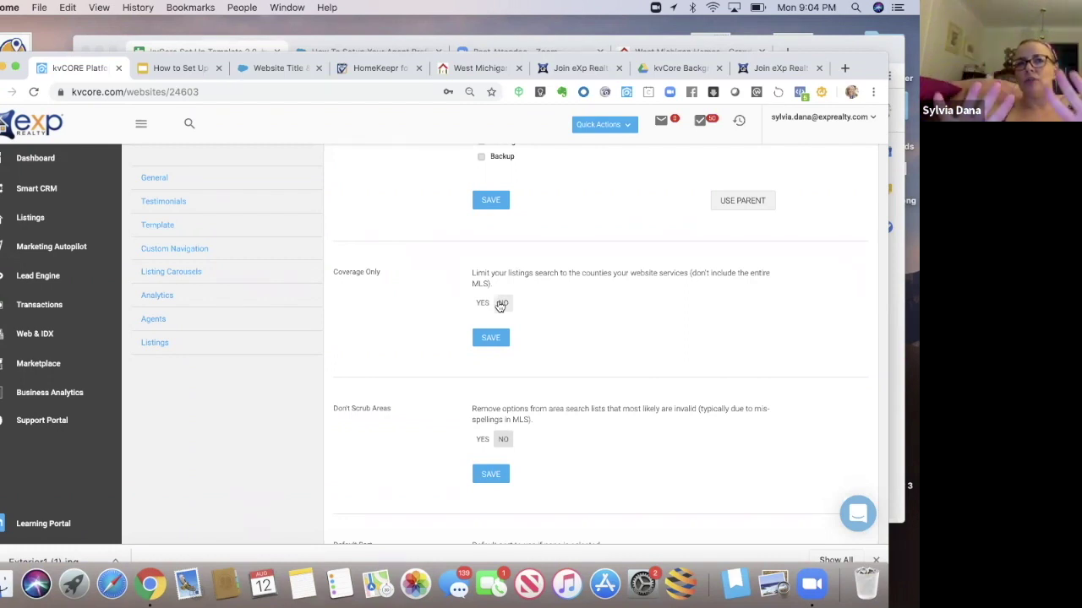
- Open theleonardgroup.exprealty.com/index.php in a new browser tab and examine its homepage down to the Just Listed carousel
{"action": "left_click", "coordinate": [845, 69]}
{"action": "type", "text": "thel"}
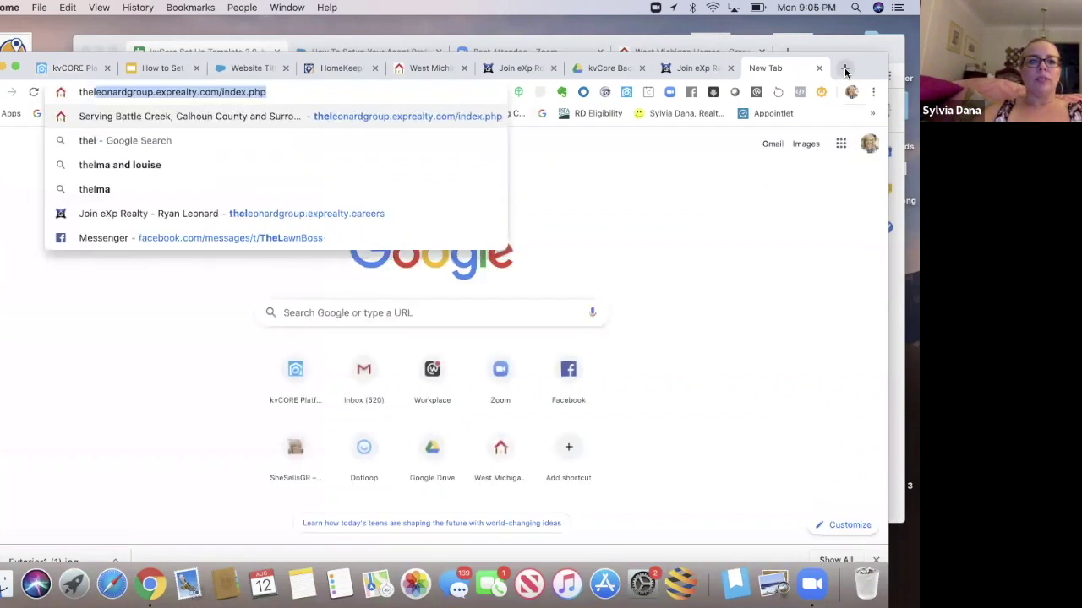
{"action": "key", "text": "Return"}
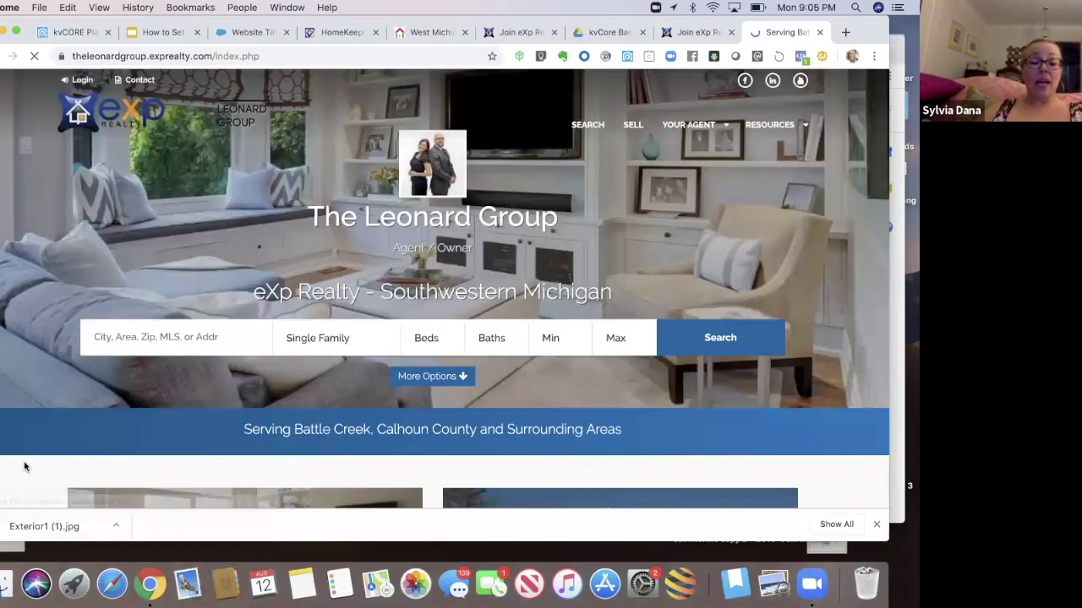
{"action": "scroll", "coordinate": [24, 466], "scroll_direction": "down", "scroll_amount": 2}
{"action": "scroll", "coordinate": [25, 466], "scroll_direction": "down", "scroll_amount": 8}
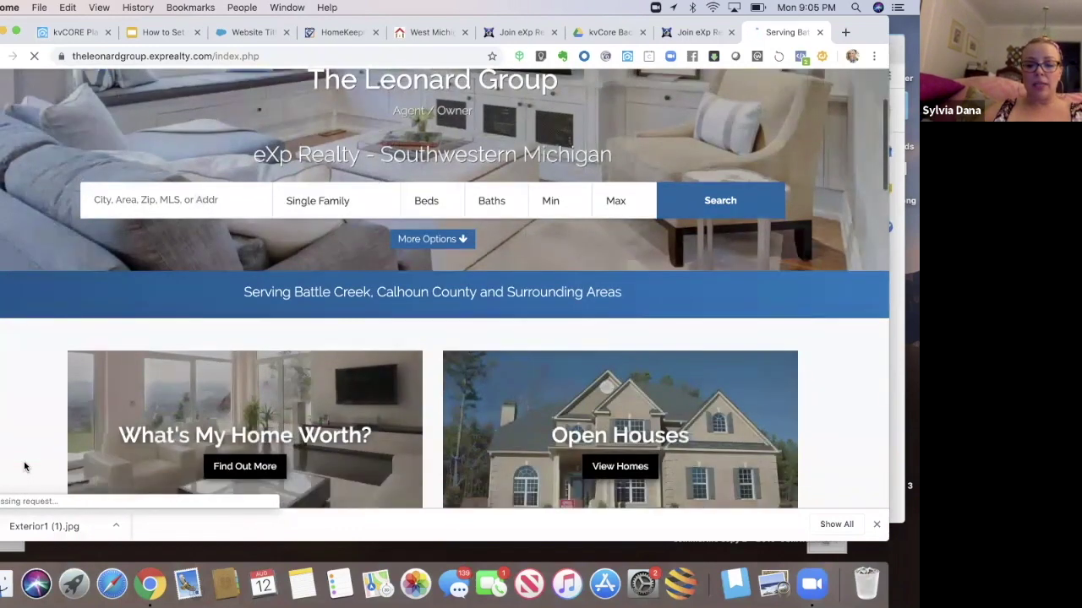
{"action": "scroll", "coordinate": [24, 466], "scroll_direction": "down", "scroll_amount": 5}
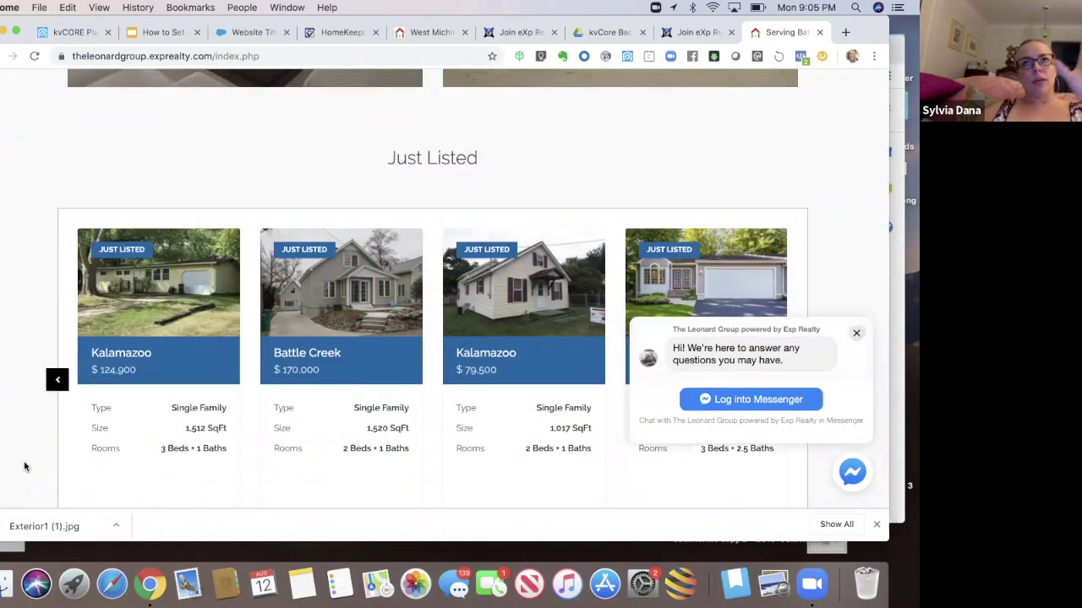
{"action": "scroll", "coordinate": [24, 466], "scroll_direction": "down", "scroll_amount": 1}
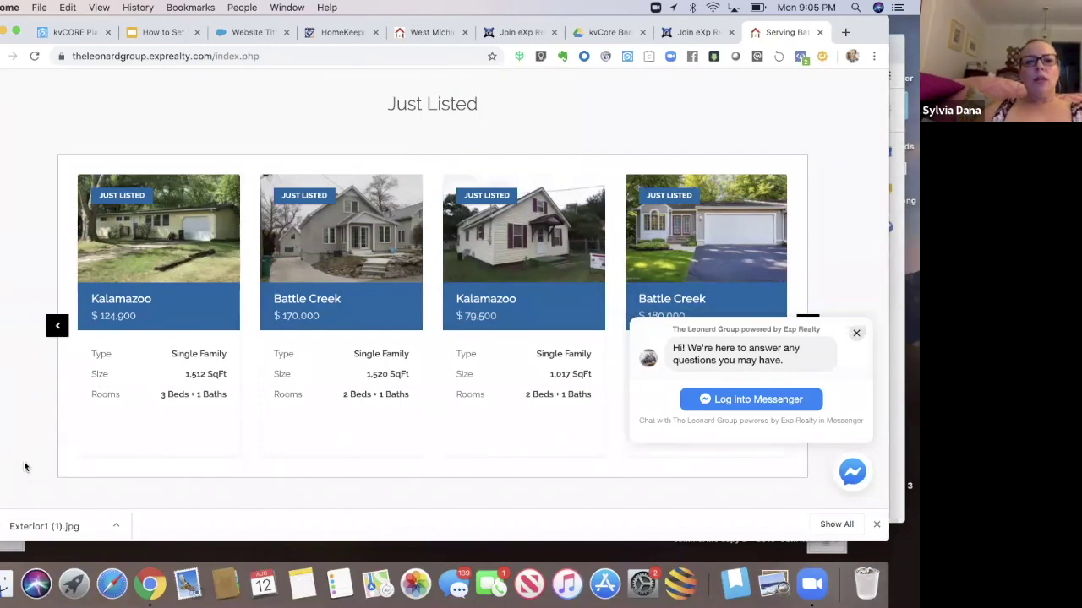
- Check the home worth and open house tiles above The Leonard Group's carousel, and return to its Just Listed homes
{"action": "scroll", "coordinate": [25, 467], "scroll_direction": "up", "scroll_amount": 2}
{"action": "scroll", "coordinate": [24, 466], "scroll_direction": "up", "scroll_amount": 2}
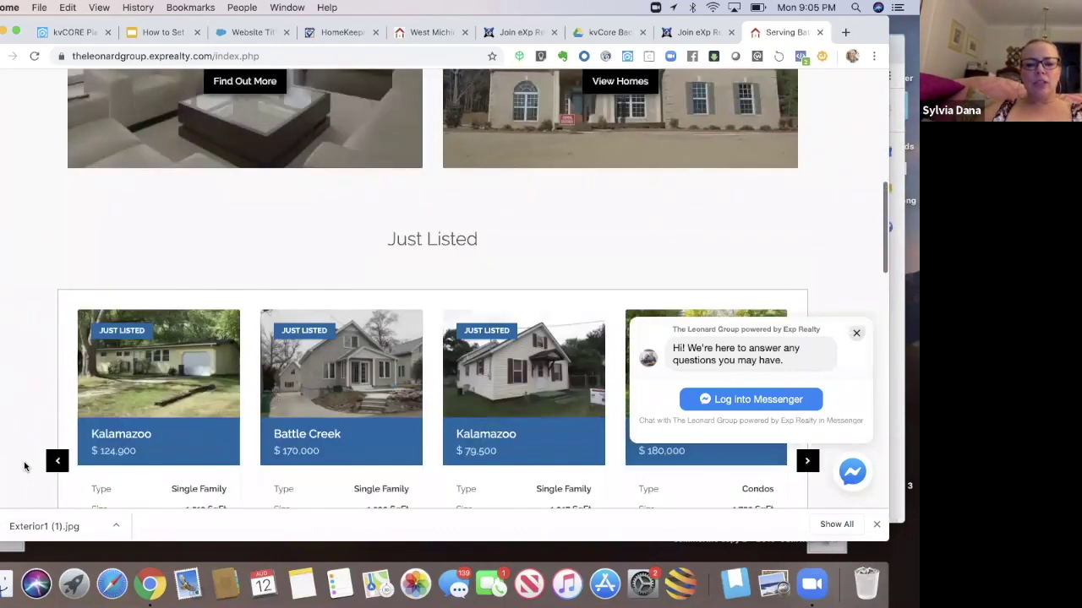
{"action": "scroll", "coordinate": [25, 466], "scroll_direction": "up", "scroll_amount": 1}
{"action": "scroll", "coordinate": [24, 466], "scroll_direction": "up", "scroll_amount": 5}
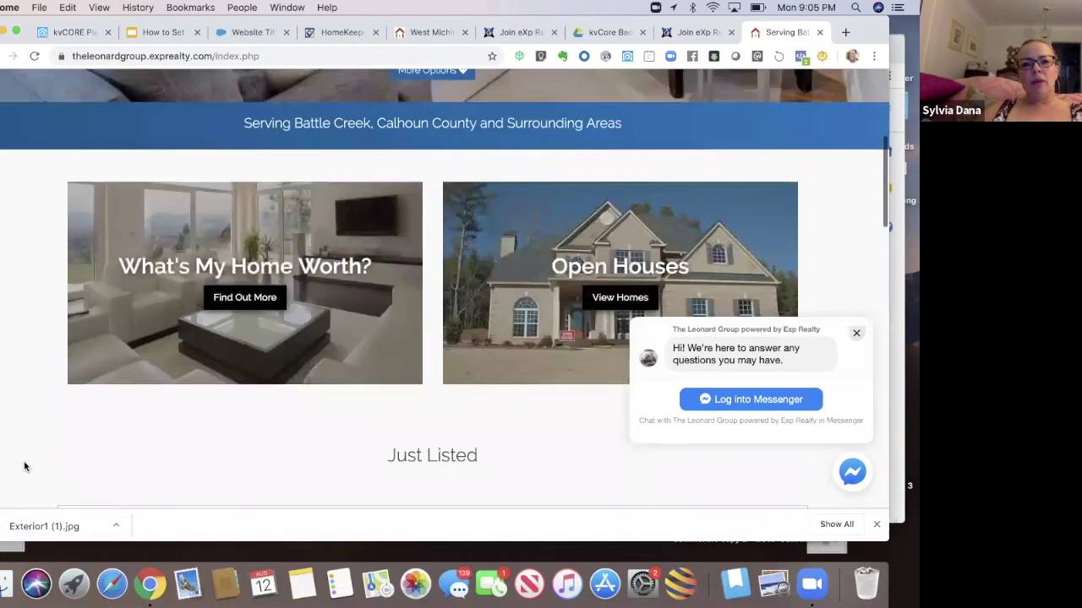
{"action": "scroll", "coordinate": [25, 466], "scroll_direction": "down", "scroll_amount": 7}
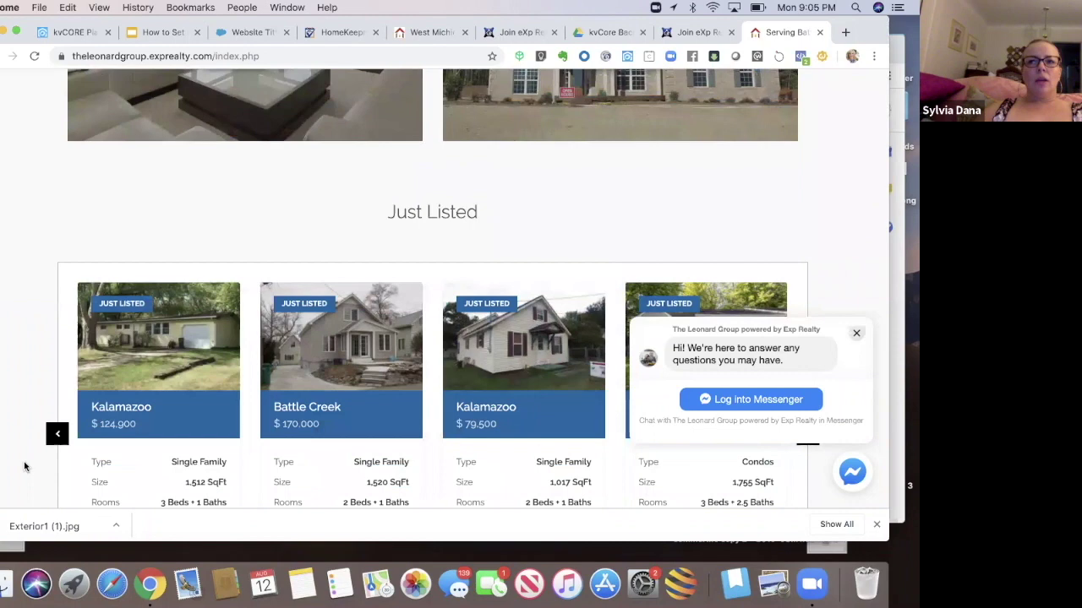
{"action": "scroll", "coordinate": [25, 466], "scroll_direction": "down", "scroll_amount": 1}
{"action": "scroll", "coordinate": [24, 466], "scroll_direction": "down", "scroll_amount": 2}
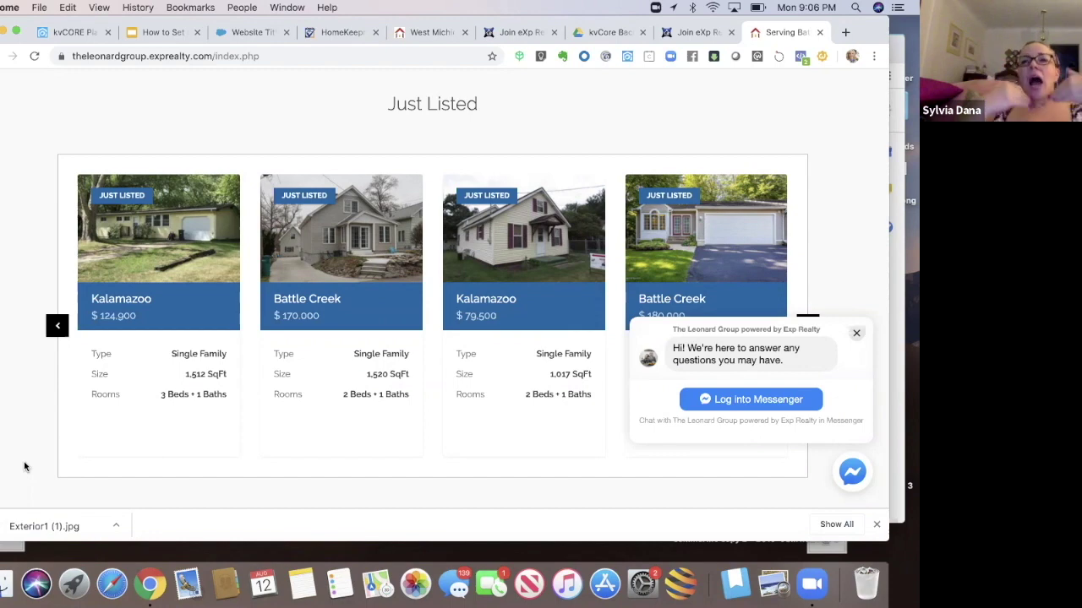
- Return to the kvCORE website settings and review the Coverage Only, Don't Scrub Areas and Default Sort options
{"action": "left_click", "coordinate": [63, 32]}
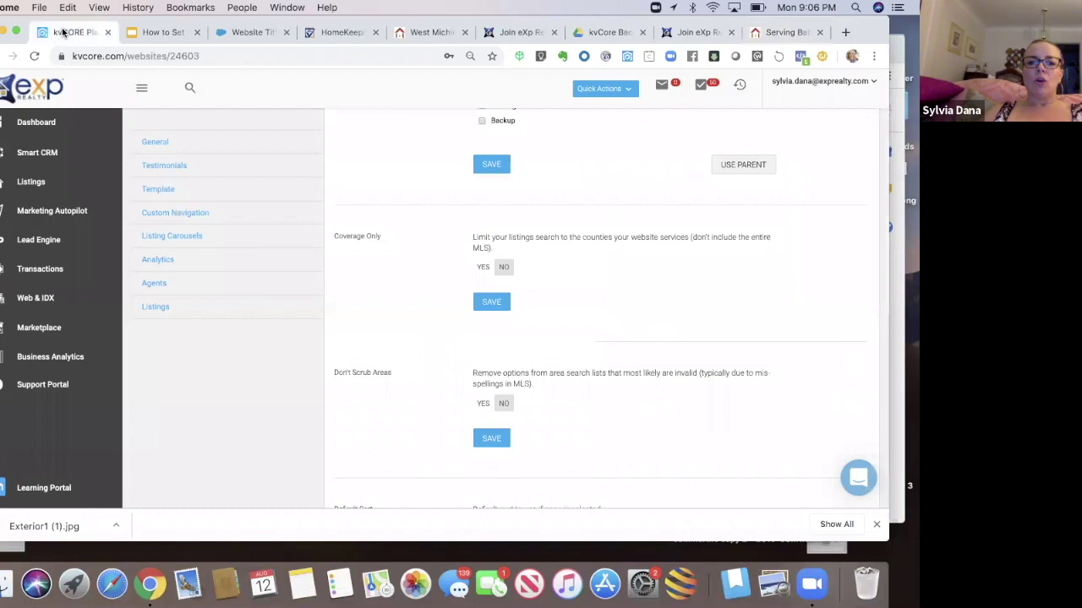
{"action": "scroll", "coordinate": [349, 347], "scroll_direction": "down", "scroll_amount": 1}
{"action": "scroll", "coordinate": [348, 342], "scroll_direction": "down", "scroll_amount": 5}
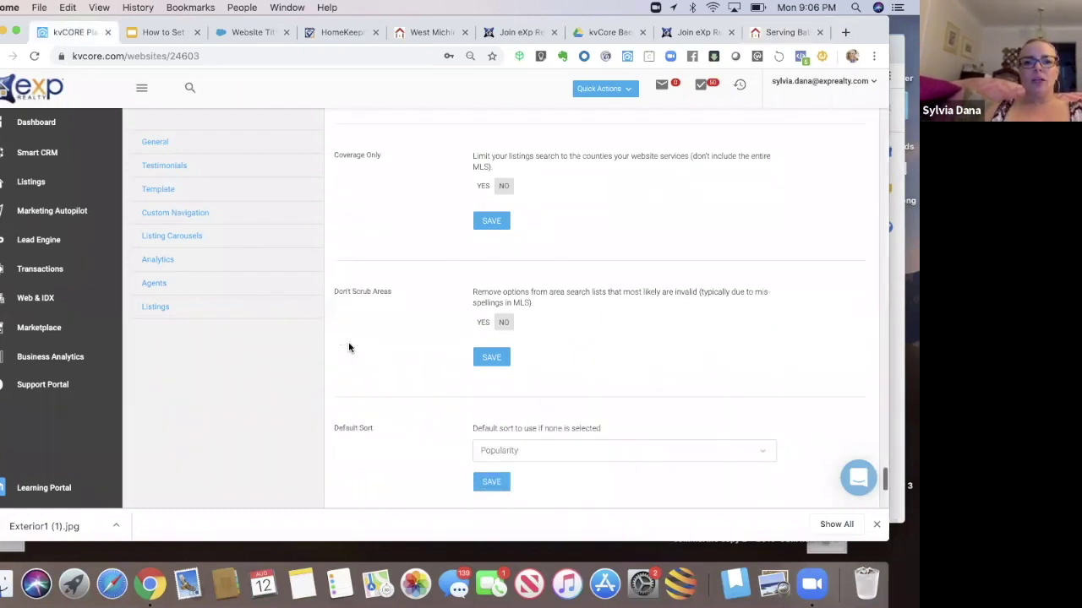
- Go to the Listing Carousels settings and review the listing choices for Home Page Listing Widgets 1 and 2
{"action": "left_click", "coordinate": [186, 237]}
{"action": "left_click", "coordinate": [528, 161]}
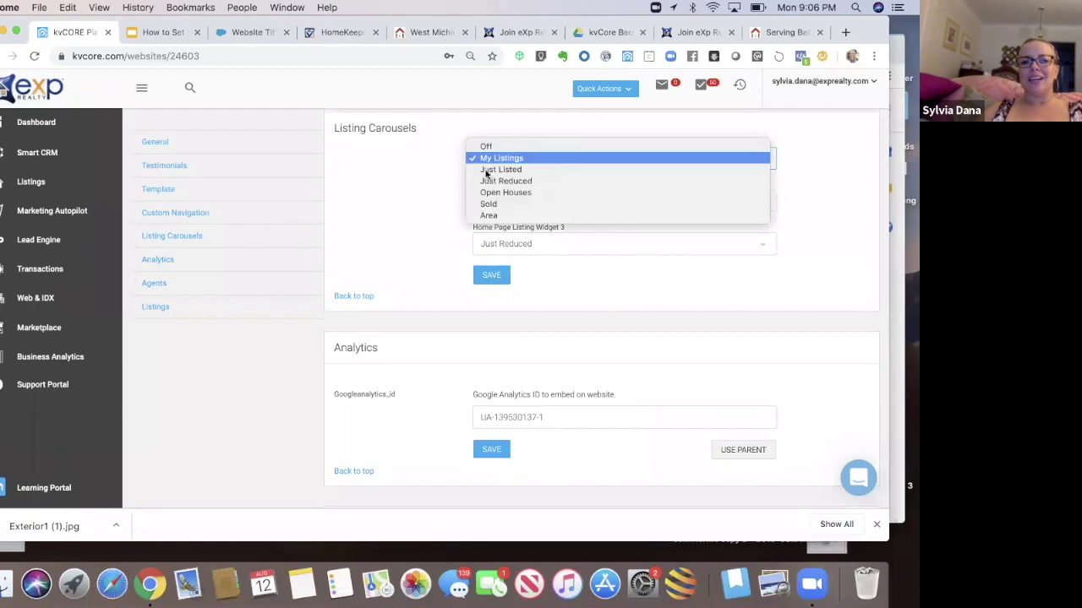
{"action": "left_click", "coordinate": [422, 200]}
{"action": "left_click", "coordinate": [500, 200]}
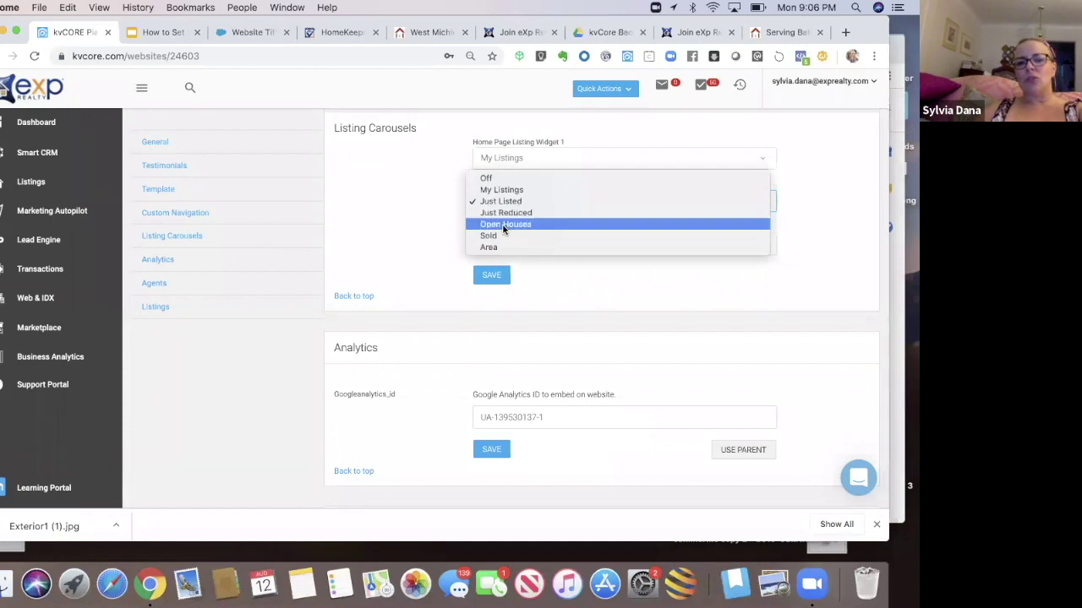
{"action": "left_click", "coordinate": [447, 242]}
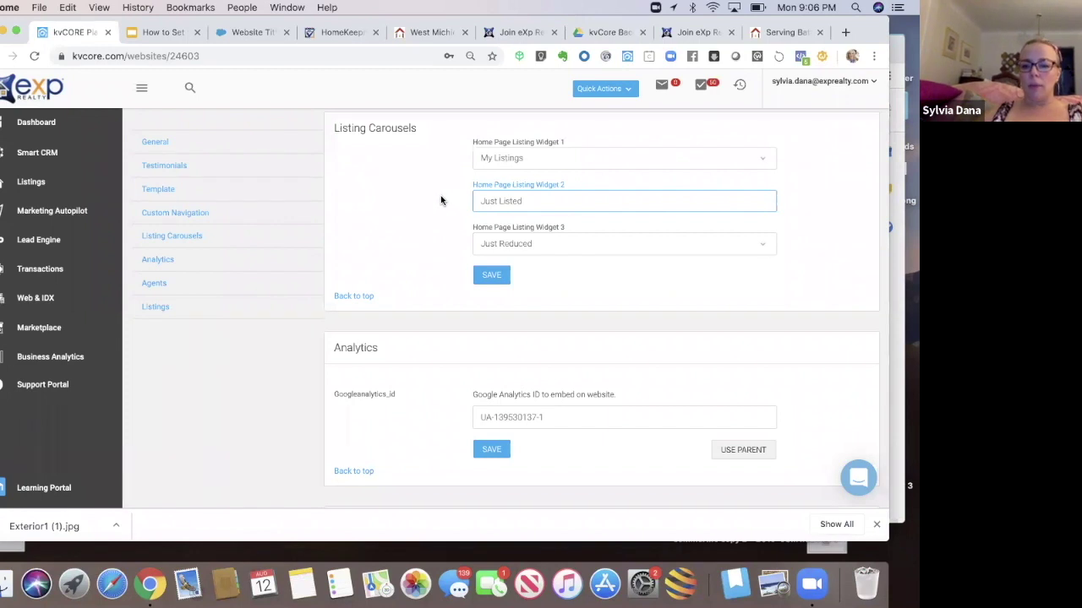
- Look over the custom navigation options, then examine the Coverage Only setting in the Listings section
{"action": "scroll", "coordinate": [440, 200], "scroll_direction": "up", "scroll_amount": 5}
{"action": "scroll", "coordinate": [441, 201], "scroll_direction": "up", "scroll_amount": 5}
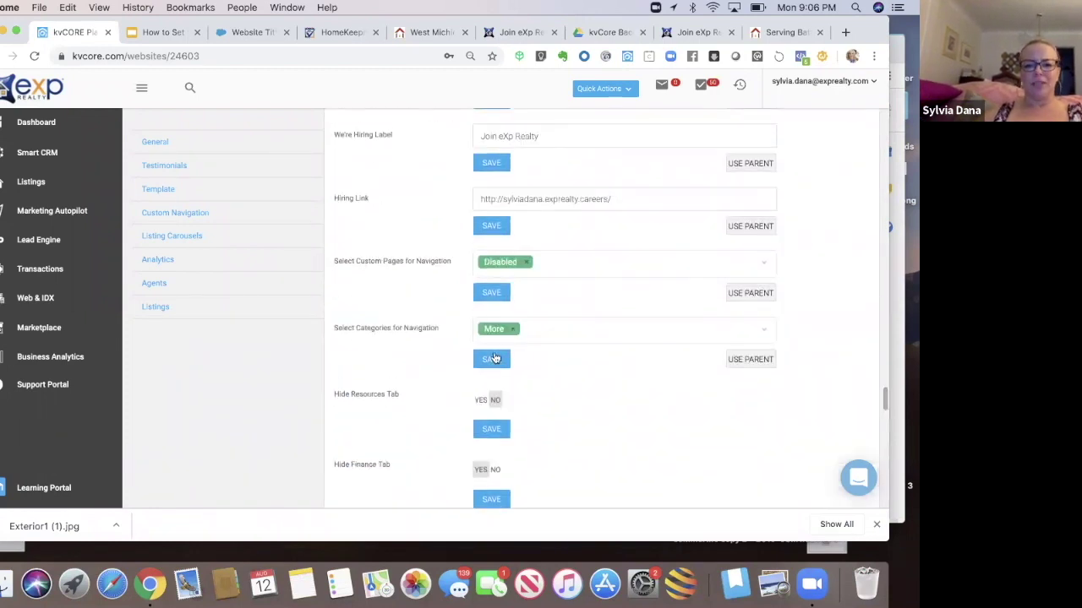
{"action": "left_click", "coordinate": [495, 358]}
{"action": "scroll", "coordinate": [495, 358], "scroll_direction": "down", "scroll_amount": 5}
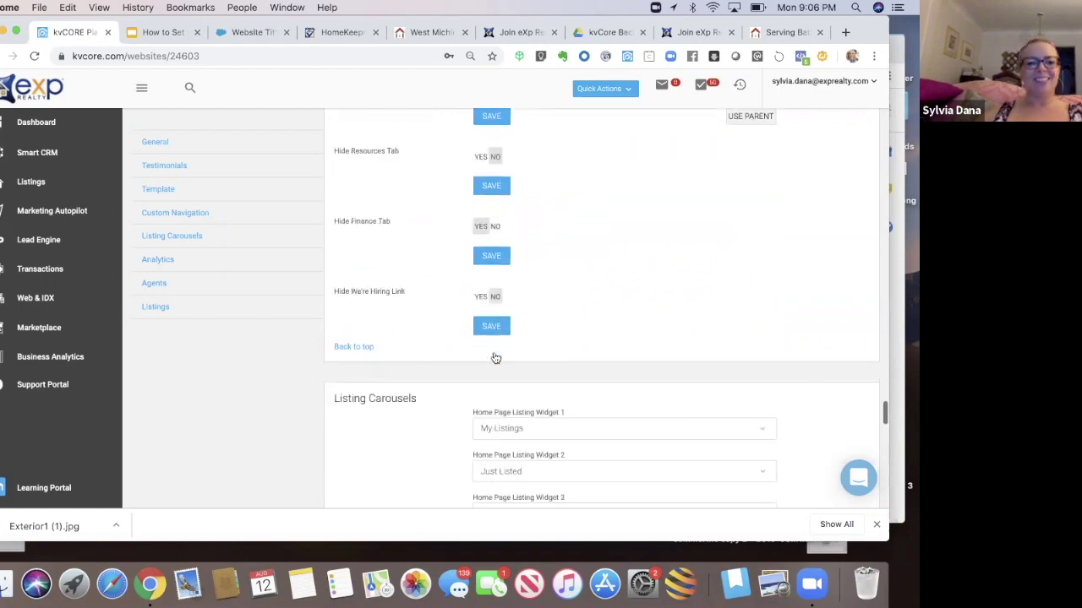
{"action": "scroll", "coordinate": [495, 358], "scroll_direction": "down", "scroll_amount": 12}
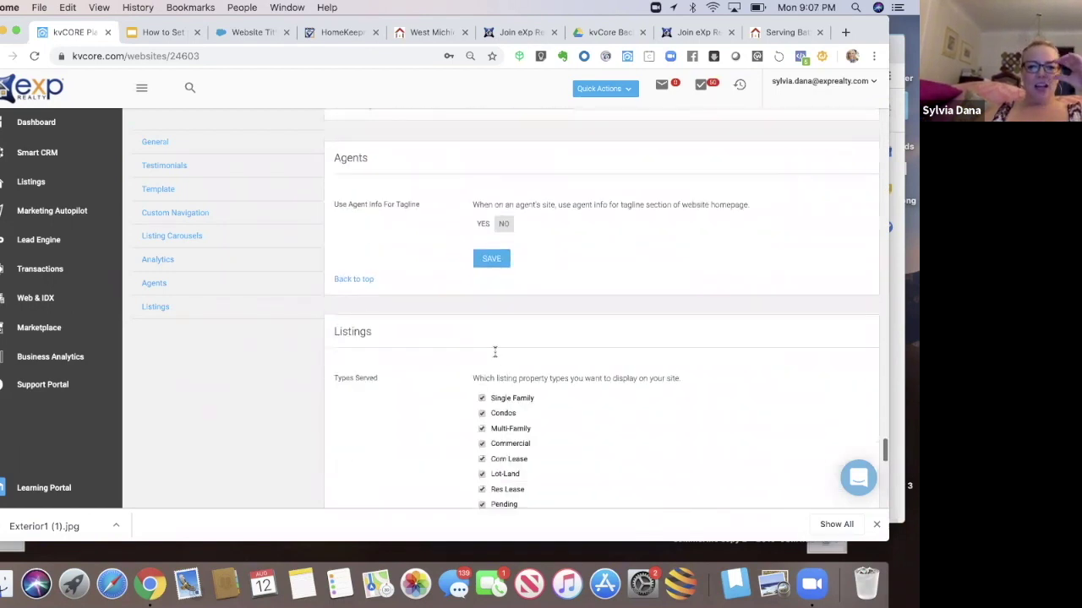
{"action": "scroll", "coordinate": [495, 352], "scroll_direction": "down", "scroll_amount": 10}
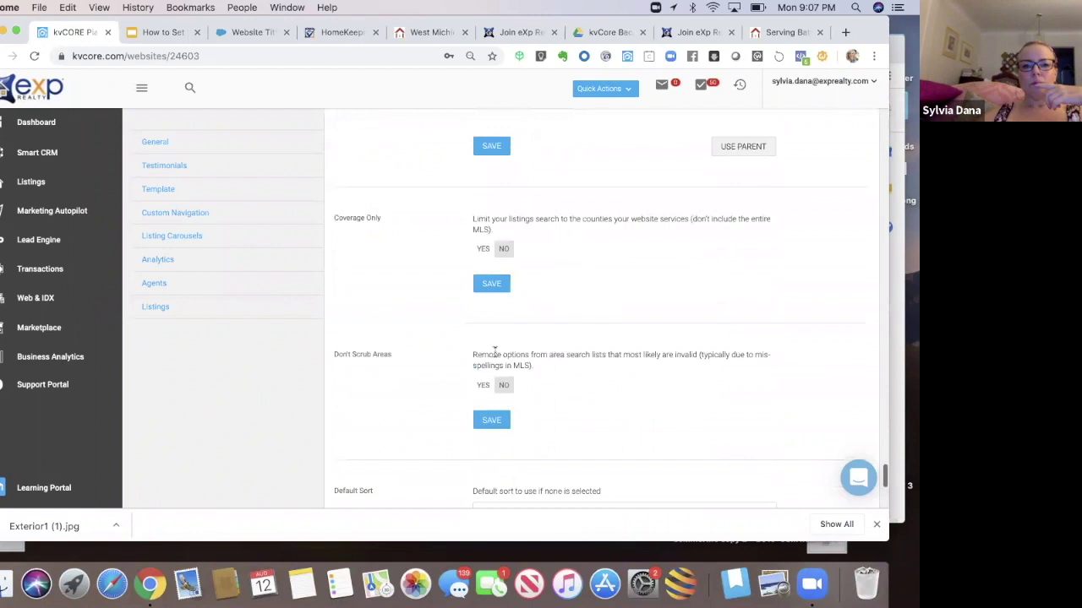
{"action": "scroll", "coordinate": [495, 354], "scroll_direction": "down", "scroll_amount": 1}
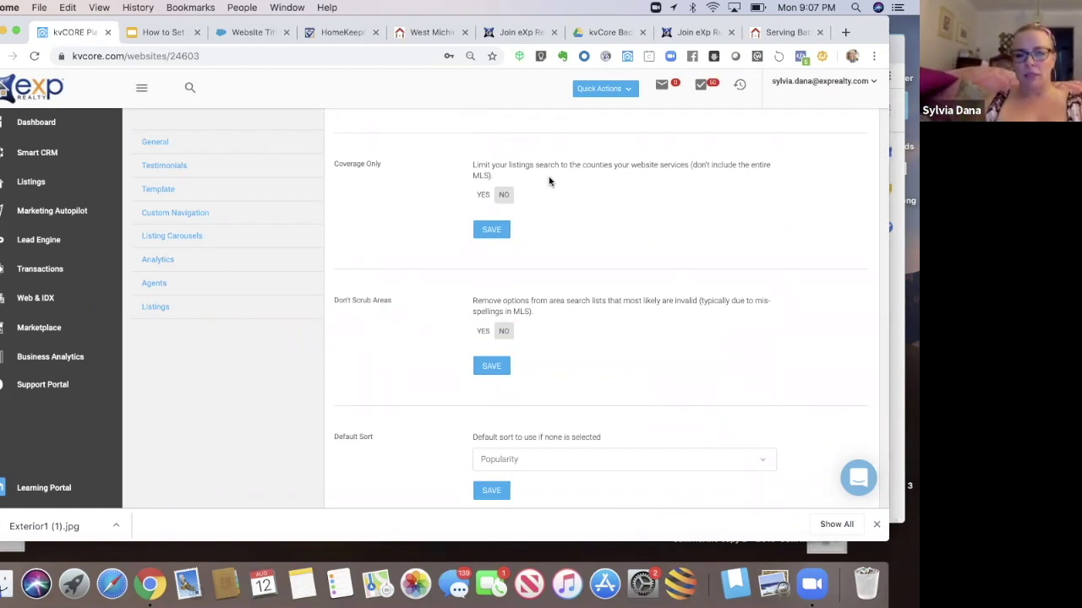
{"action": "left_click", "coordinate": [482, 196]}
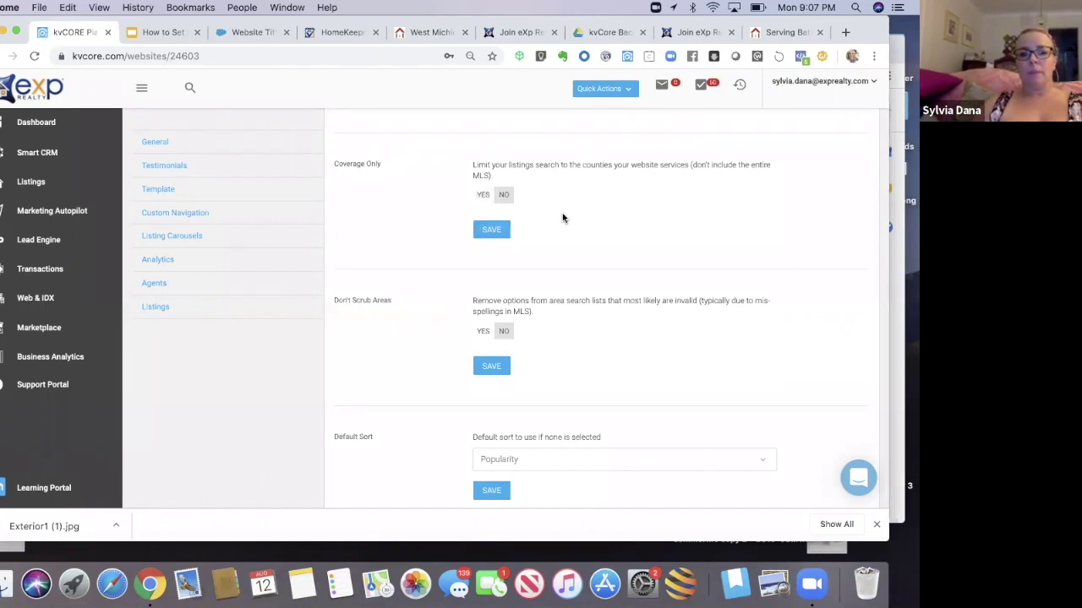
- Review the Don't Scrub Areas setting and show the available choices for Default Sort and Default Display
{"action": "scroll", "coordinate": [562, 218], "scroll_direction": "down", "scroll_amount": 2}
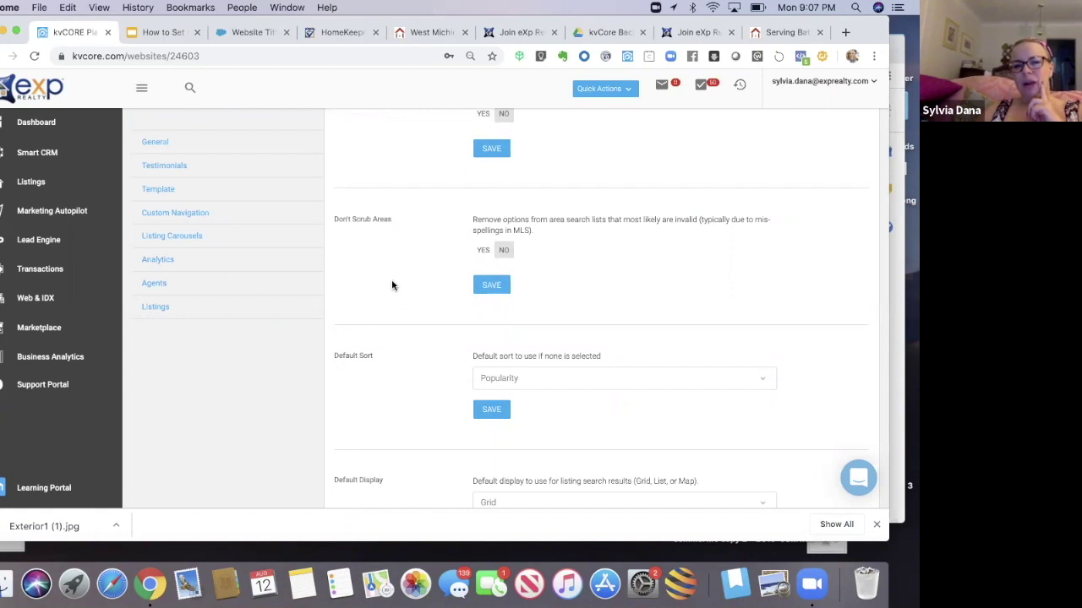
{"action": "scroll", "coordinate": [391, 284], "scroll_direction": "down", "scroll_amount": 3}
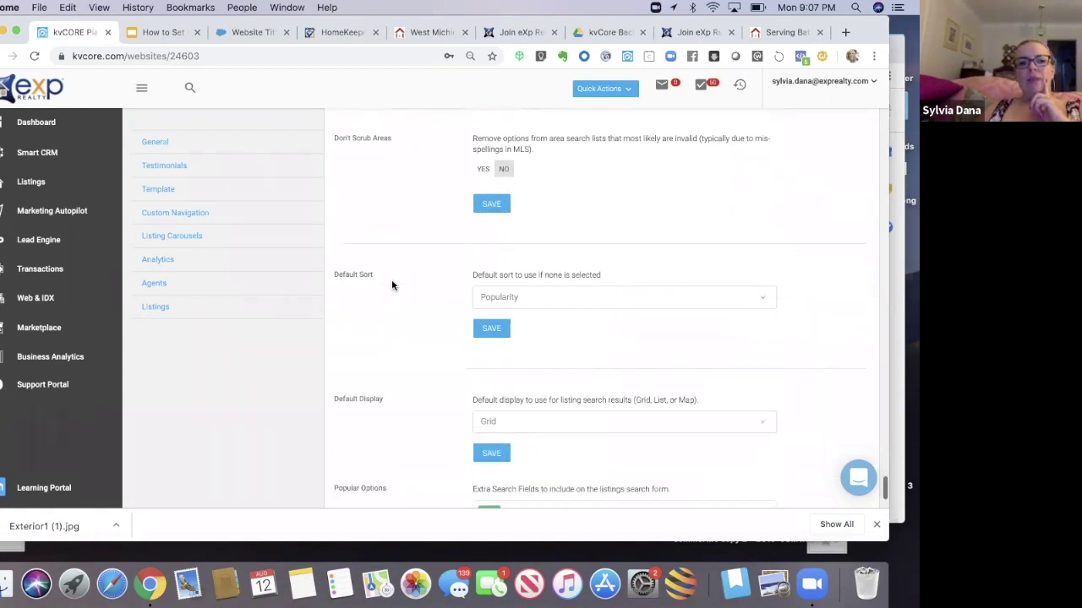
{"action": "left_click", "coordinate": [591, 240]}
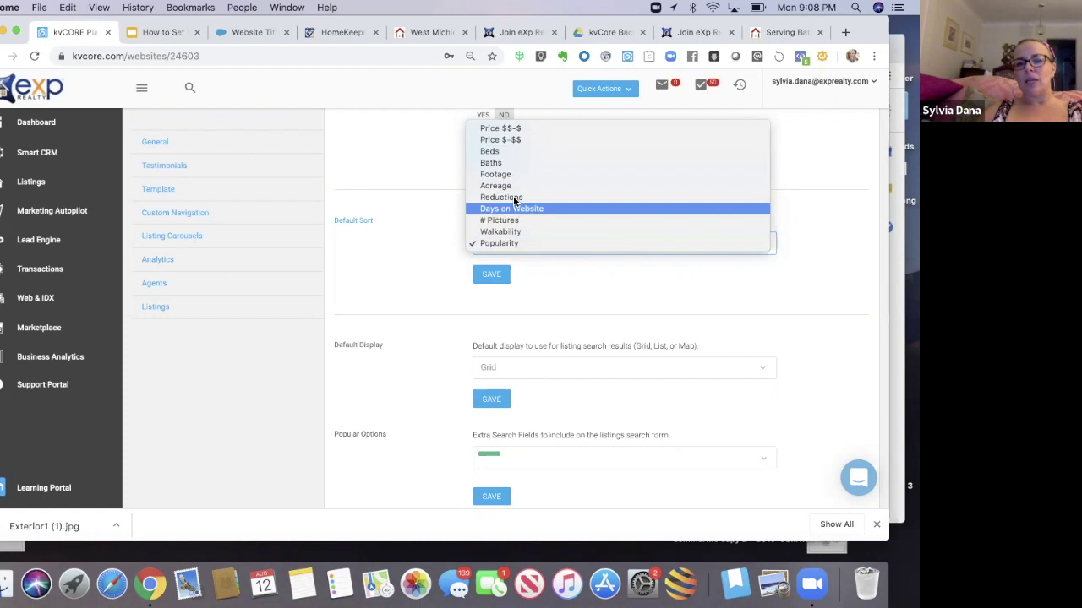
{"action": "left_click", "coordinate": [404, 258]}
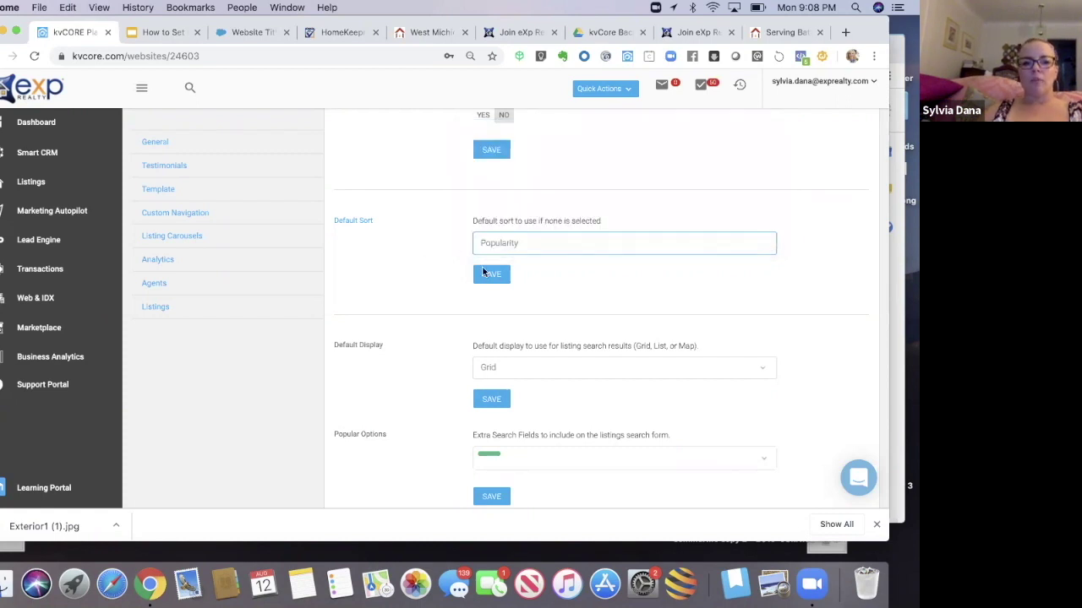
{"action": "left_click", "coordinate": [440, 328]}
{"action": "scroll", "coordinate": [440, 328], "scroll_direction": "down", "scroll_amount": 2}
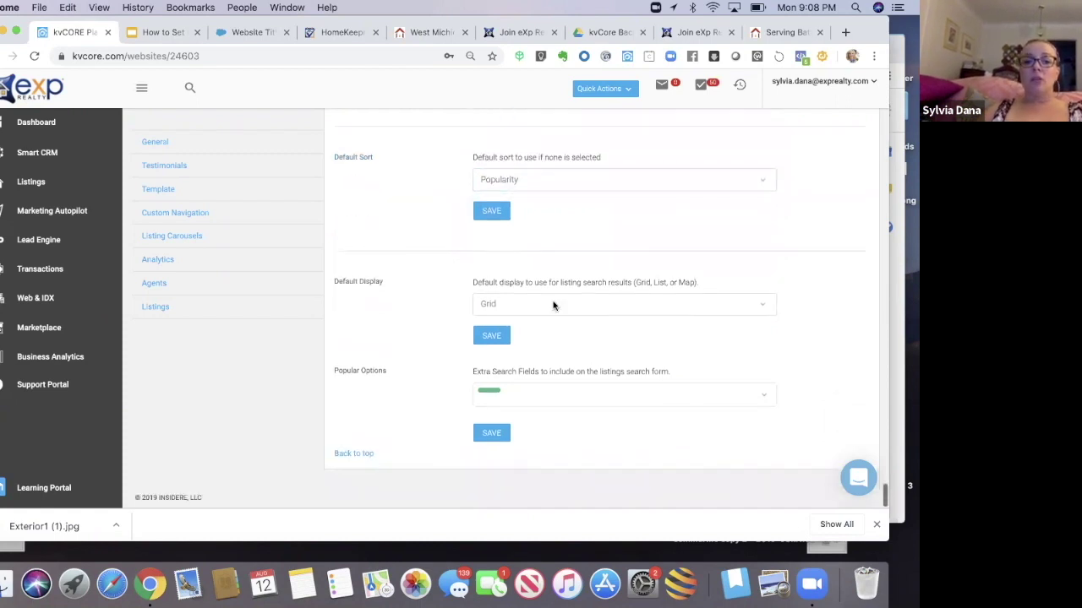
{"action": "left_click", "coordinate": [640, 306]}
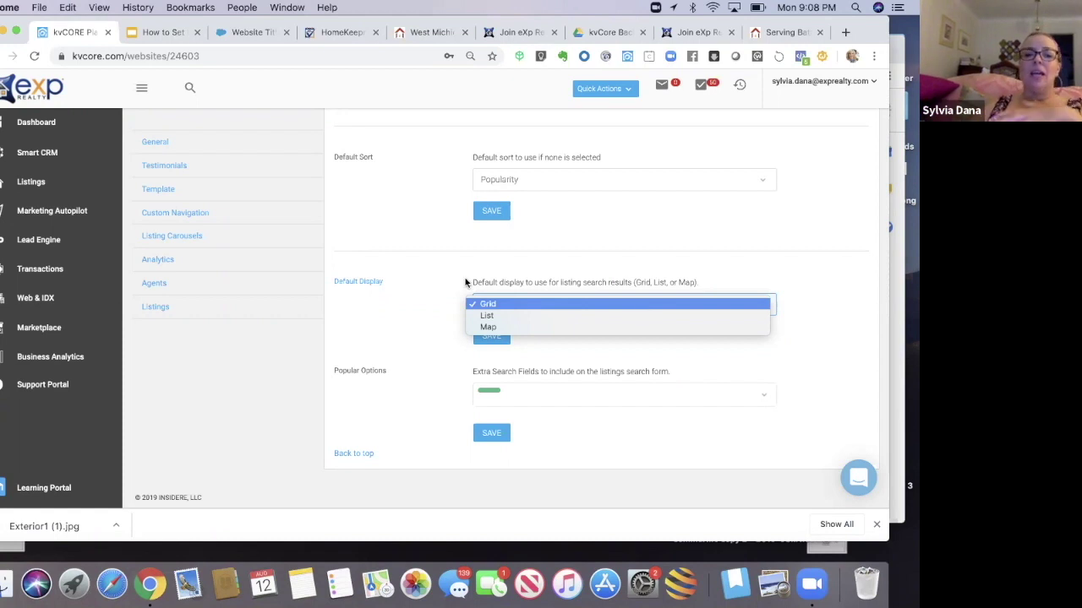
{"action": "left_click", "coordinate": [437, 293]}
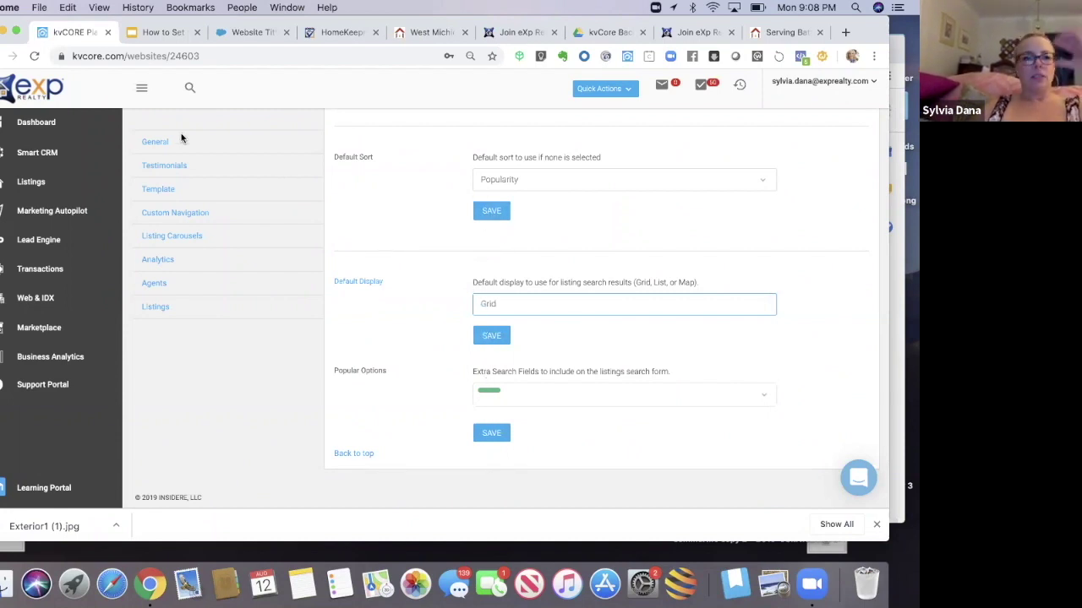
- Reopen the agent website's settings from Web & IDX, go to the Template section, and show the available website templates
{"action": "left_click", "coordinate": [144, 36]}
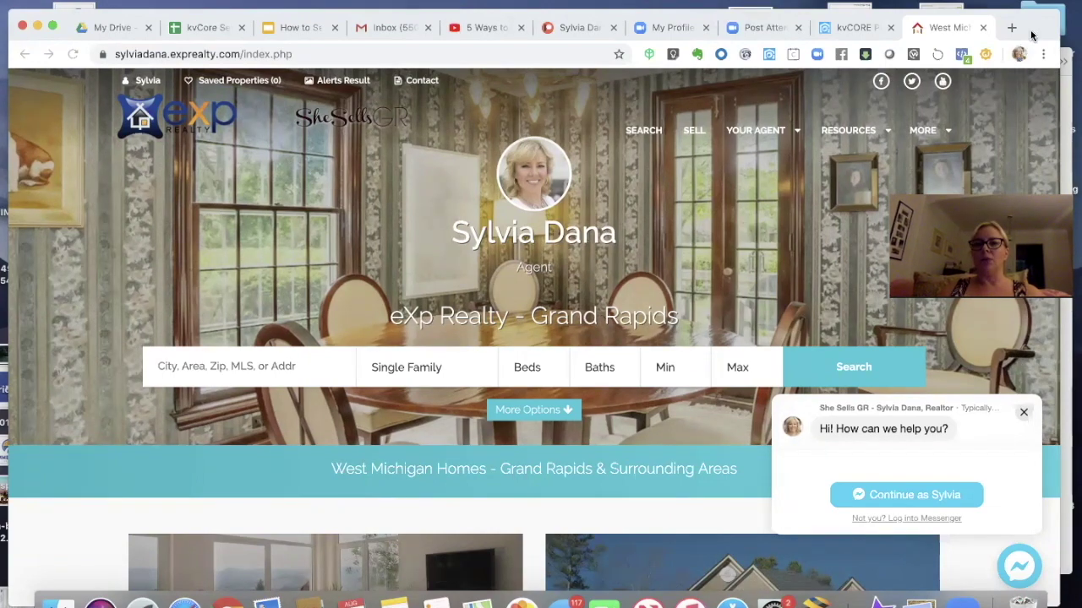
{"action": "left_click", "coordinate": [870, 27]}
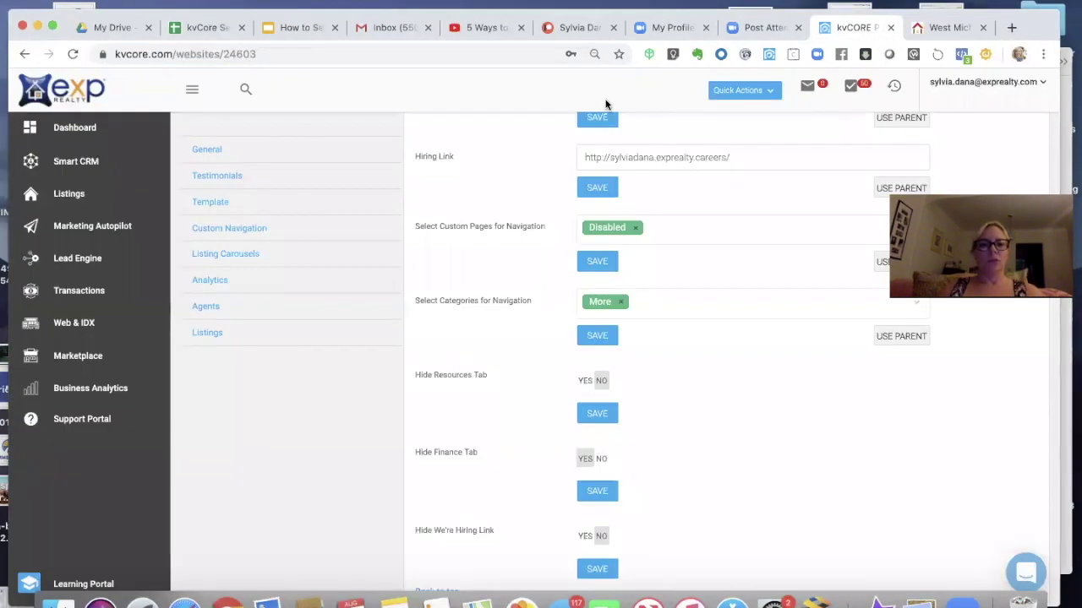
{"action": "left_click", "coordinate": [67, 329]}
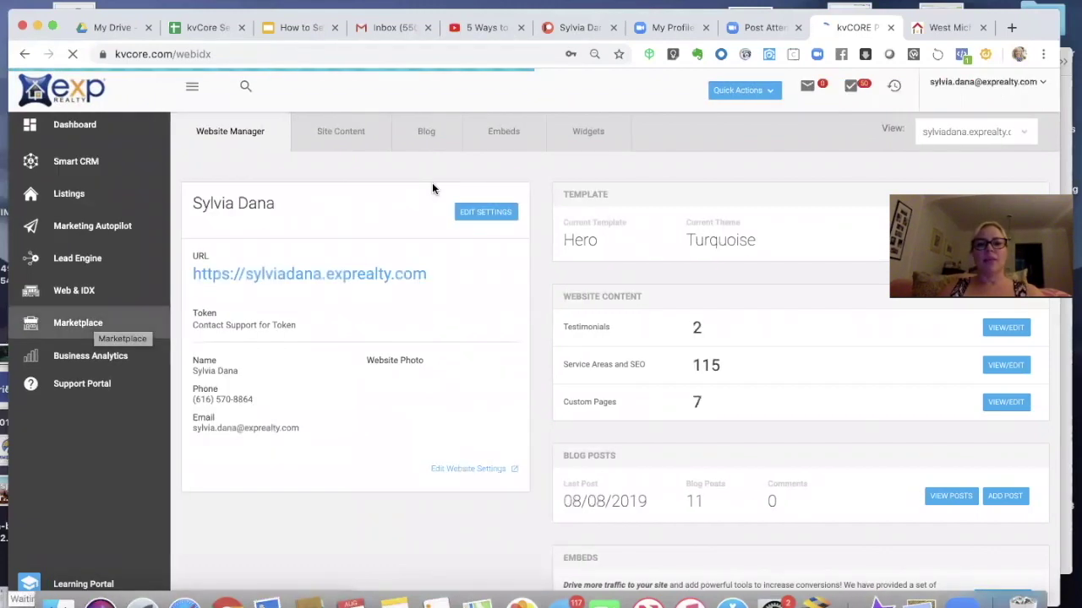
{"action": "left_click", "coordinate": [474, 213]}
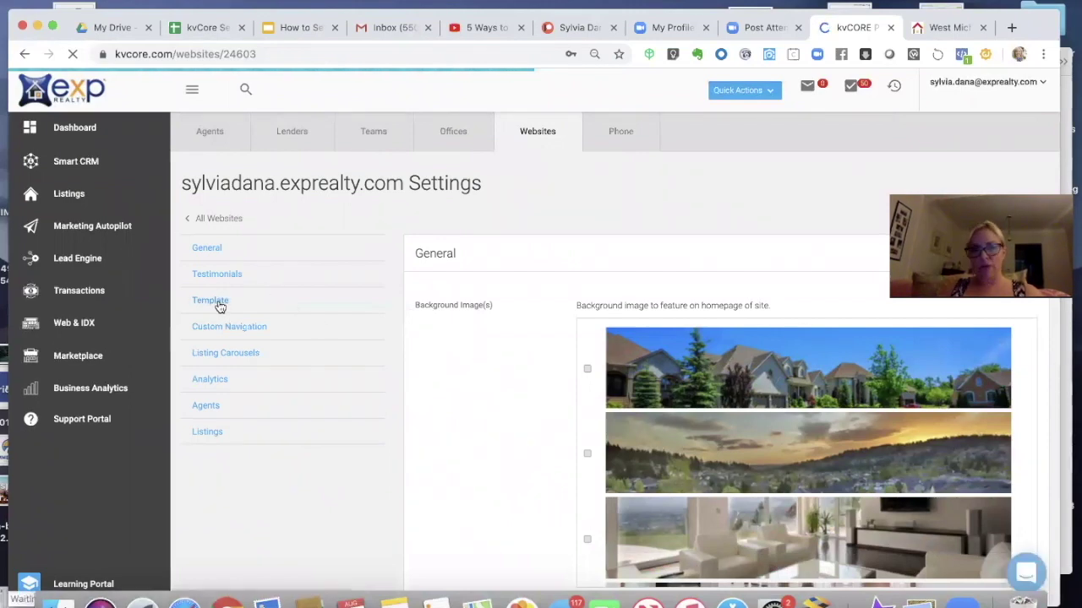
{"action": "left_click", "coordinate": [219, 305]}
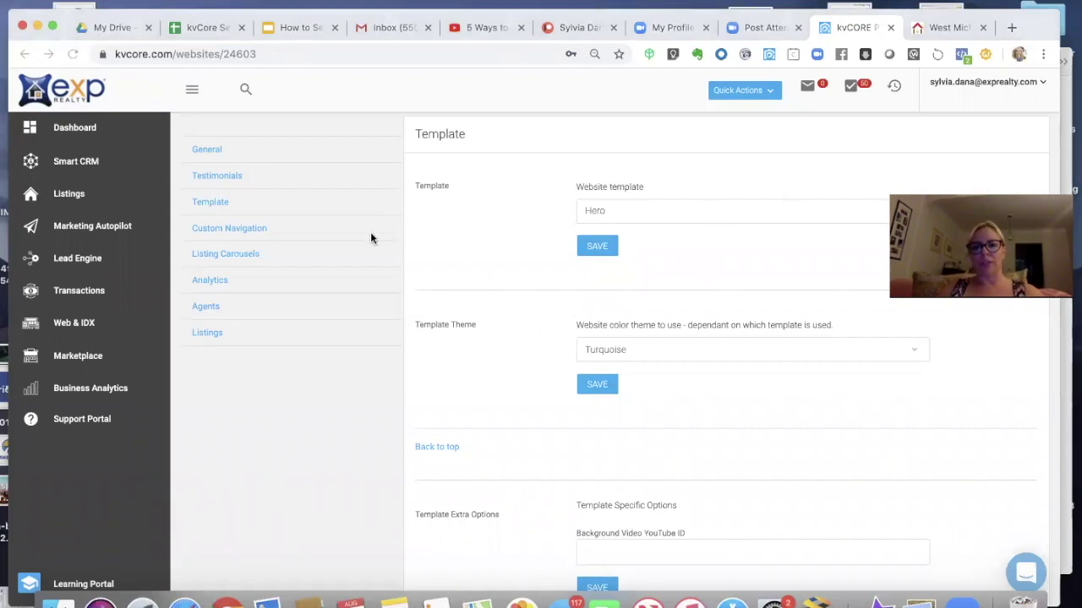
{"action": "left_click", "coordinate": [731, 211]}
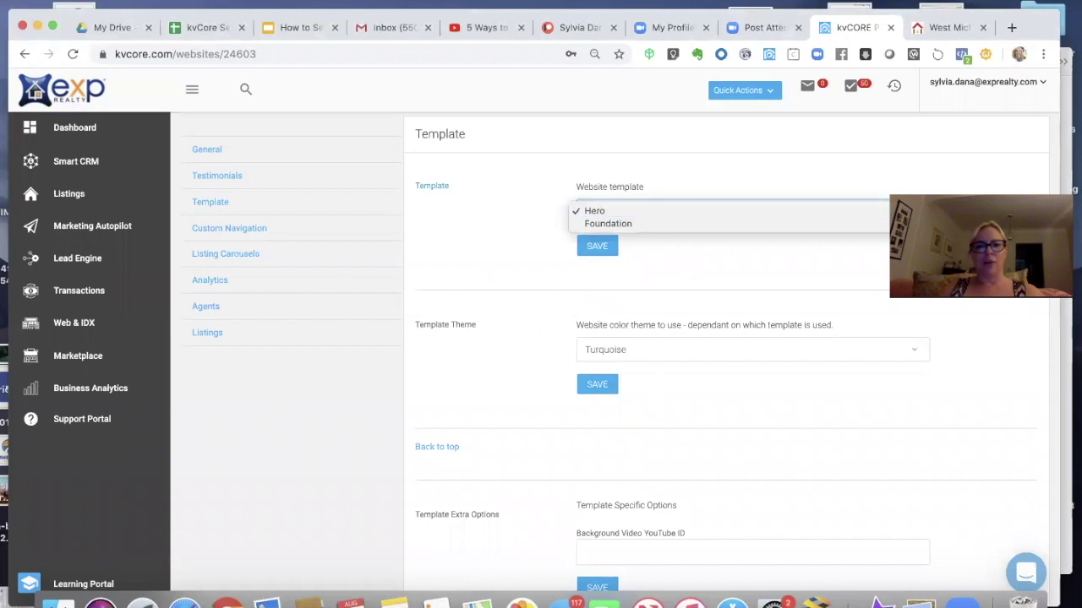
{"action": "key", "text": "Escape"}
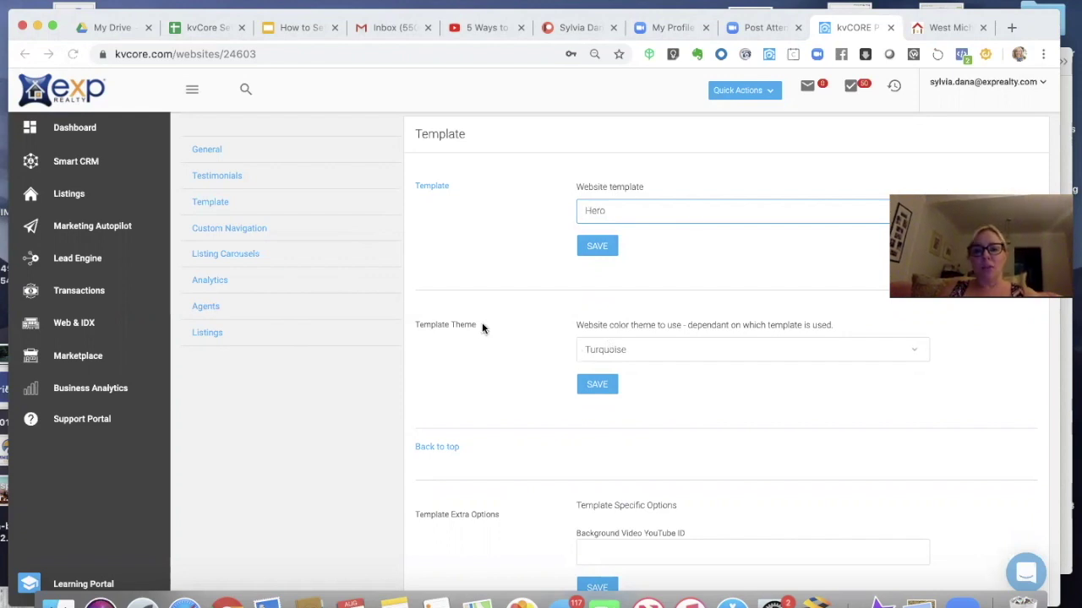
- Set the template theme to Deep Purple (Style 2), save it, and reload the live agent site to check the colour
{"action": "left_click", "coordinate": [769, 351]}
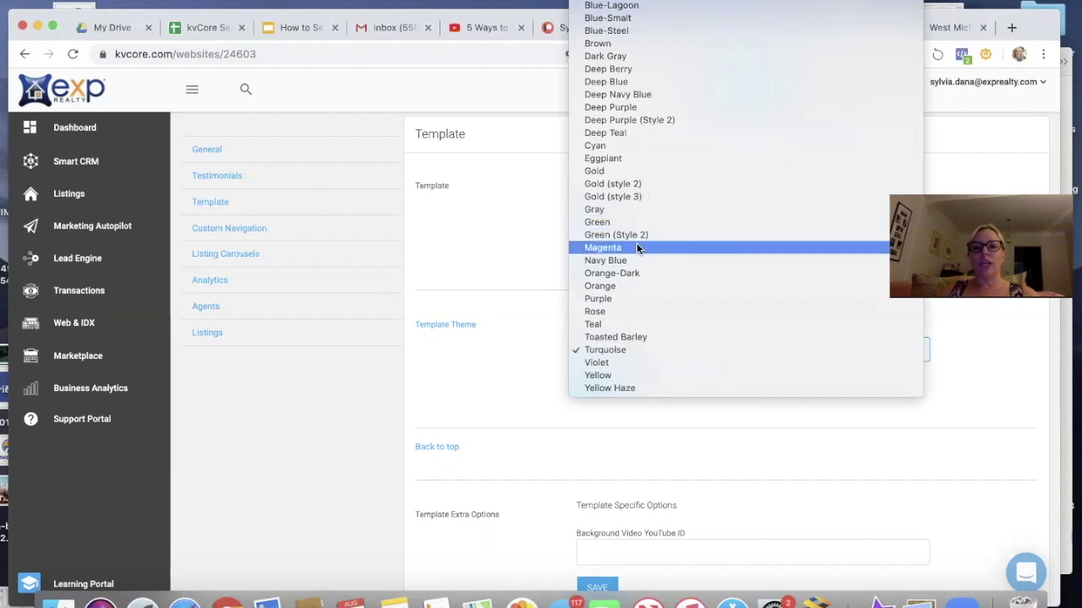
{"action": "left_click", "coordinate": [648, 119]}
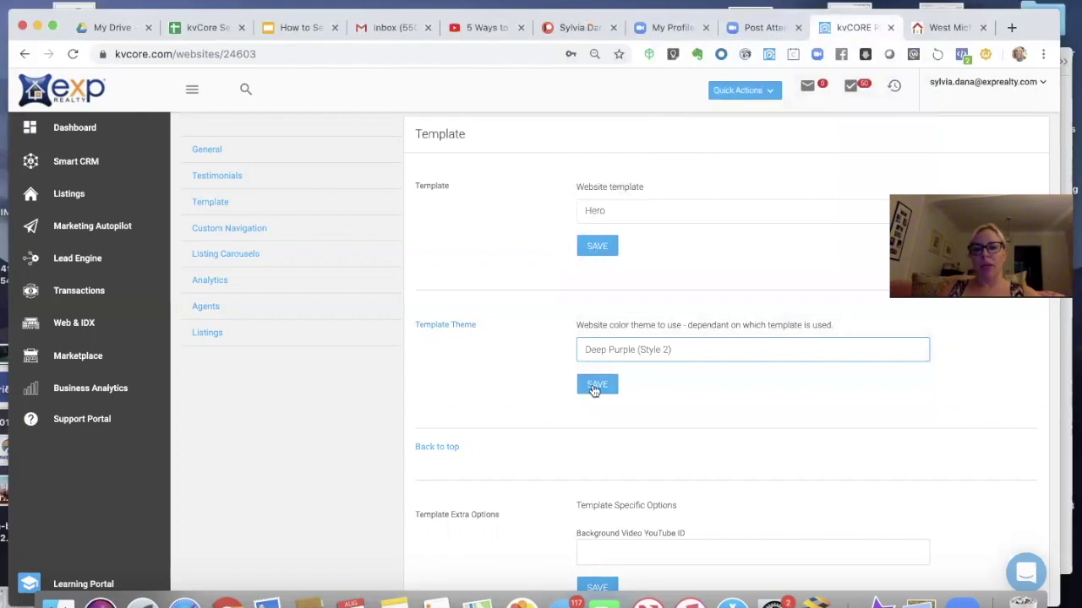
{"action": "left_click", "coordinate": [595, 385]}
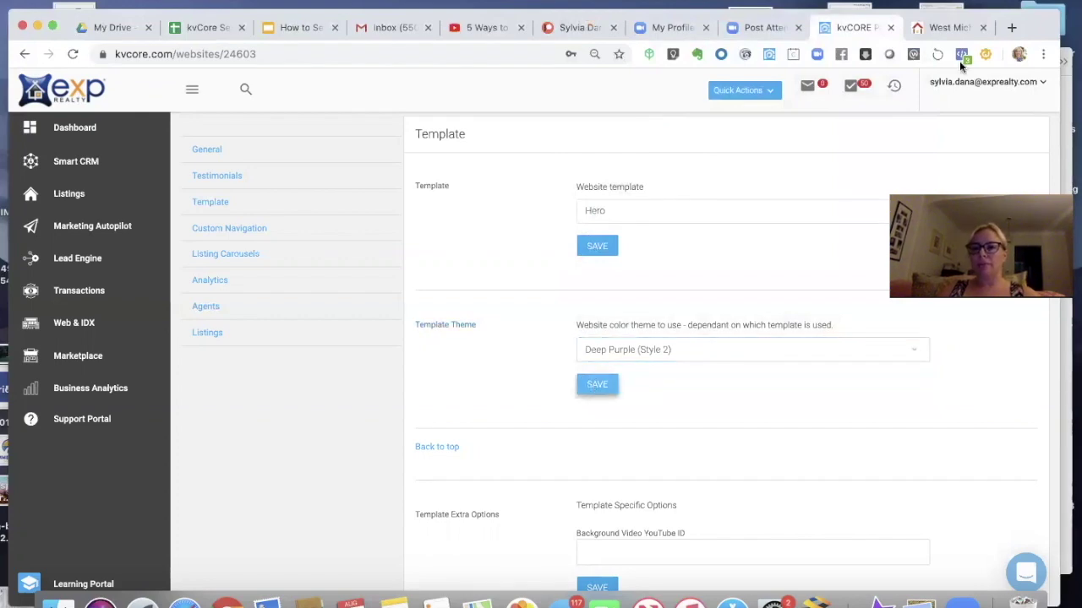
{"action": "left_click", "coordinate": [955, 31]}
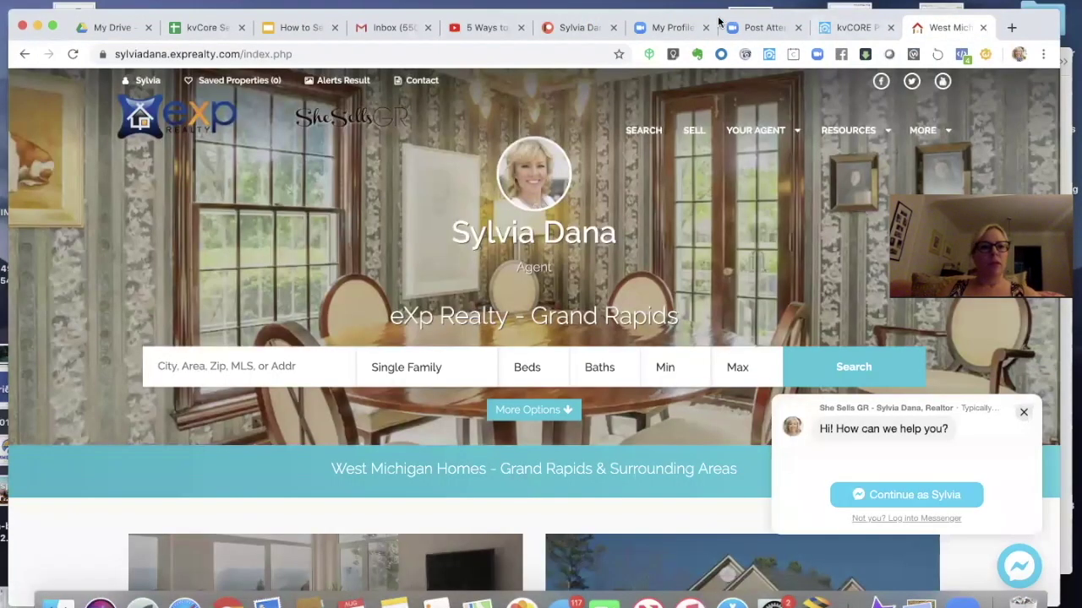
{"action": "left_click", "coordinate": [72, 54]}
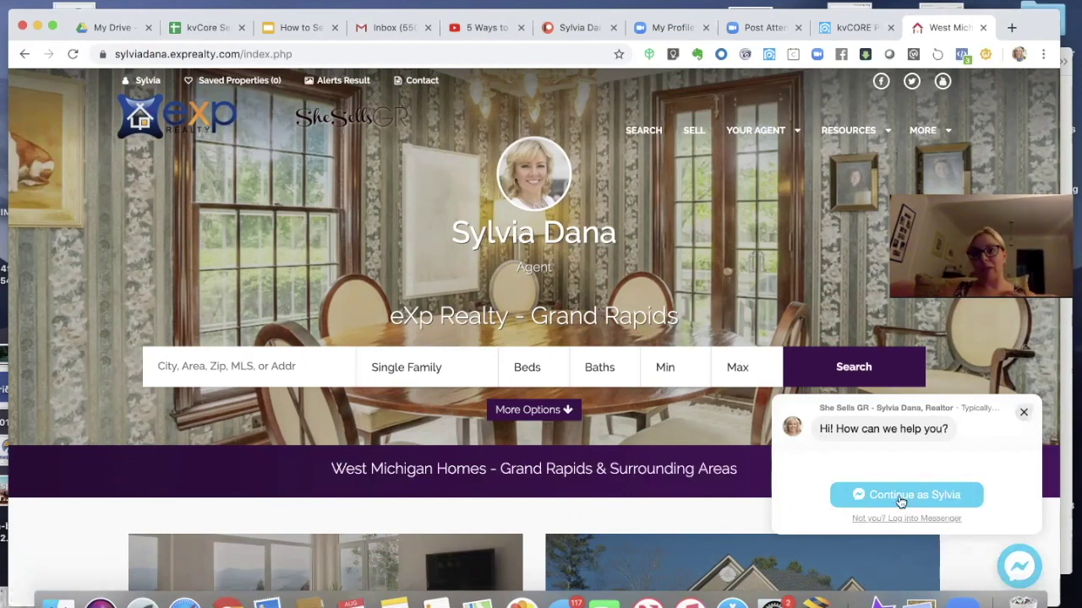
- Set the template theme to Turquoise in the kvCORE settings, save it, and reload the live agent site
{"action": "left_click", "coordinate": [858, 31]}
{"action": "left_click", "coordinate": [632, 350]}
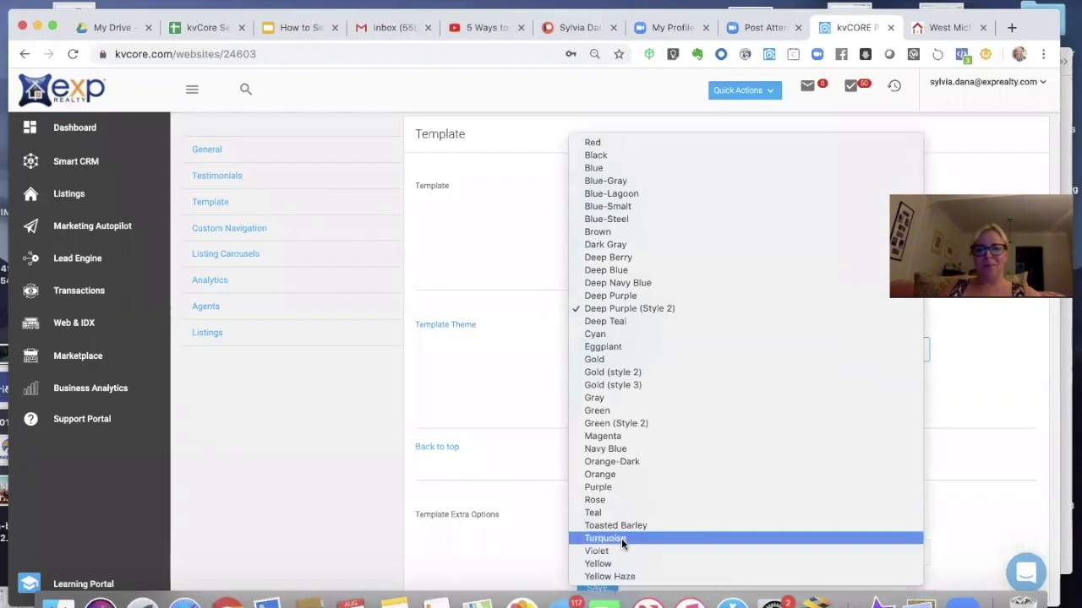
{"action": "left_click", "coordinate": [621, 538]}
{"action": "left_click", "coordinate": [601, 388]}
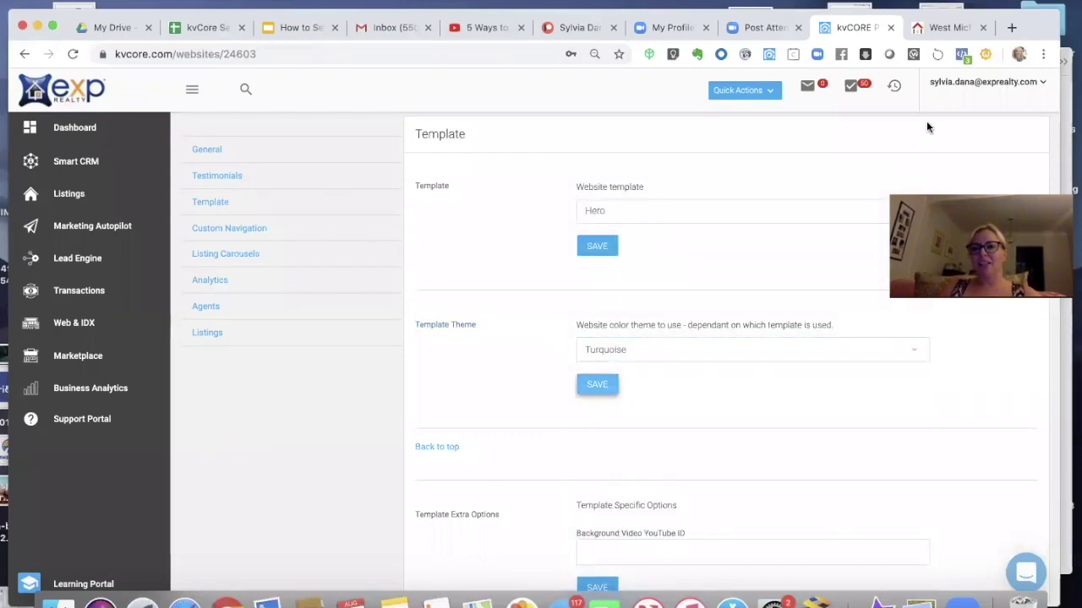
{"action": "left_click", "coordinate": [948, 28]}
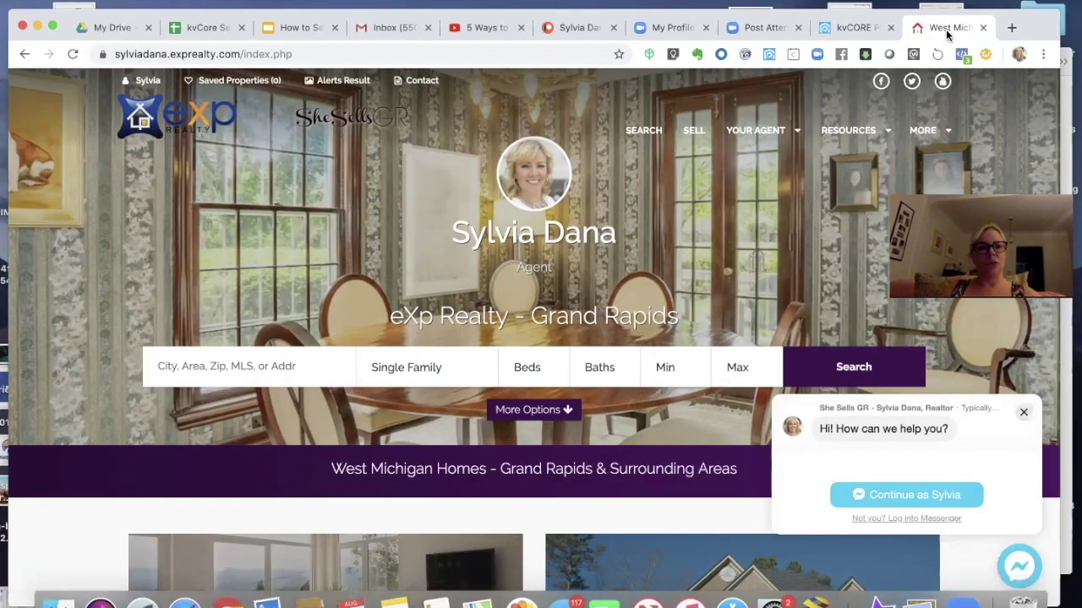
{"action": "left_click", "coordinate": [72, 54]}
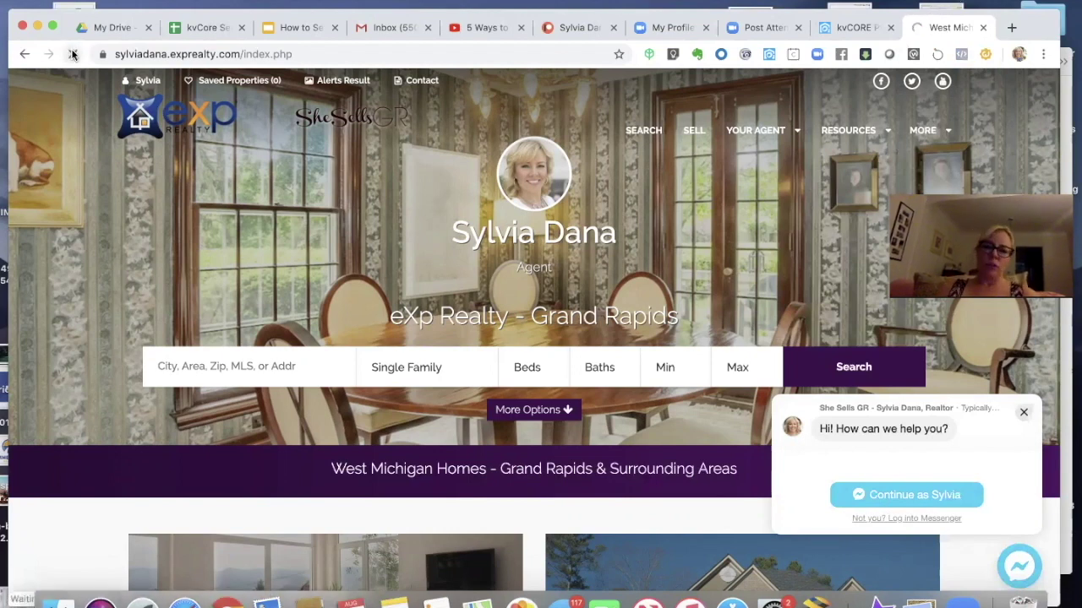